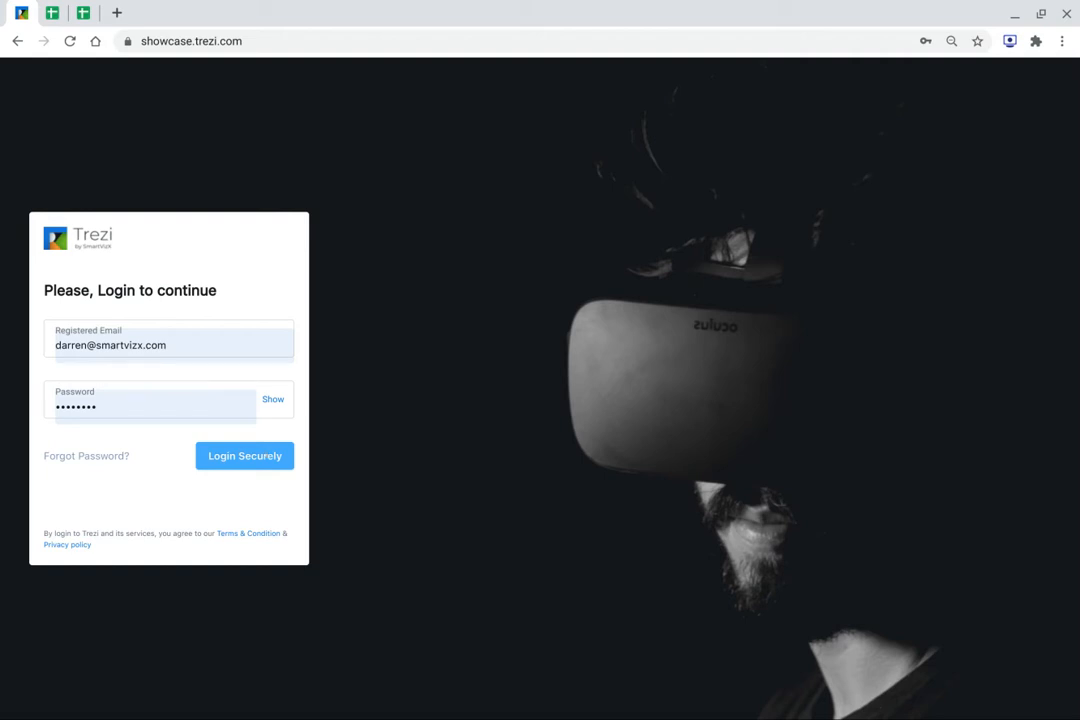
Log in to the Trezi showcase with the filled-in credentials and start a bulk upload from the product catalog.
{"action": "left_click", "coordinate": [245, 456]}
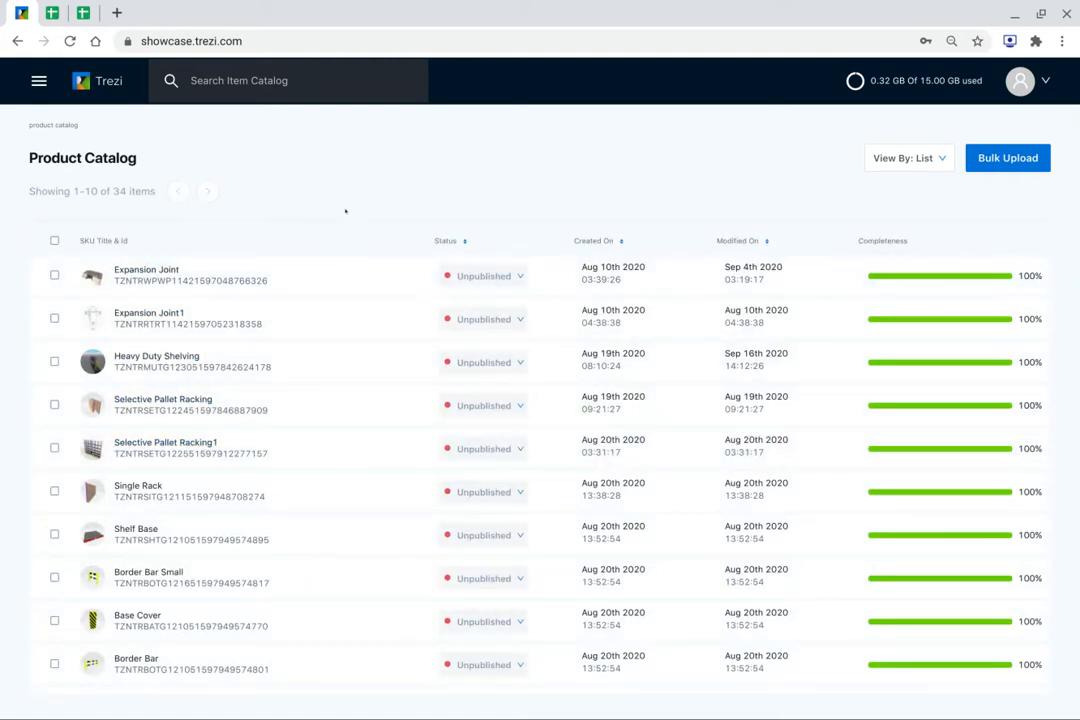
{"action": "left_click", "coordinate": [1010, 158]}
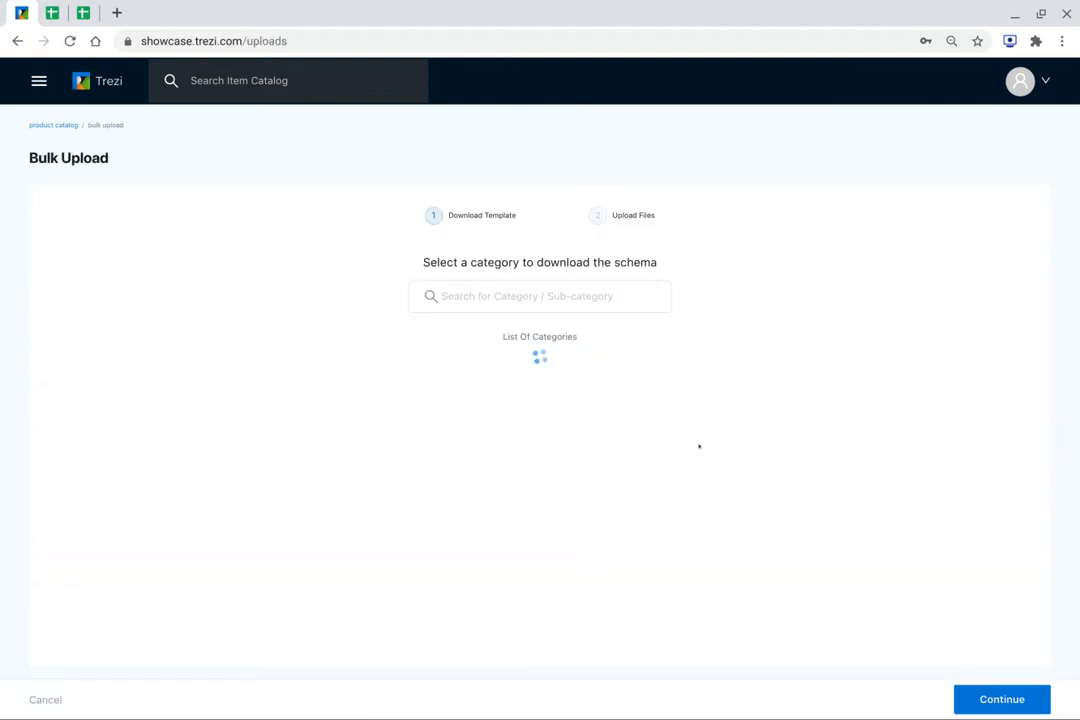
Select the Sinks sub-category under Kitchen and start downloading its template.
{"action": "scroll", "coordinate": [600, 390], "scroll_direction": "down", "scroll_amount": 2}
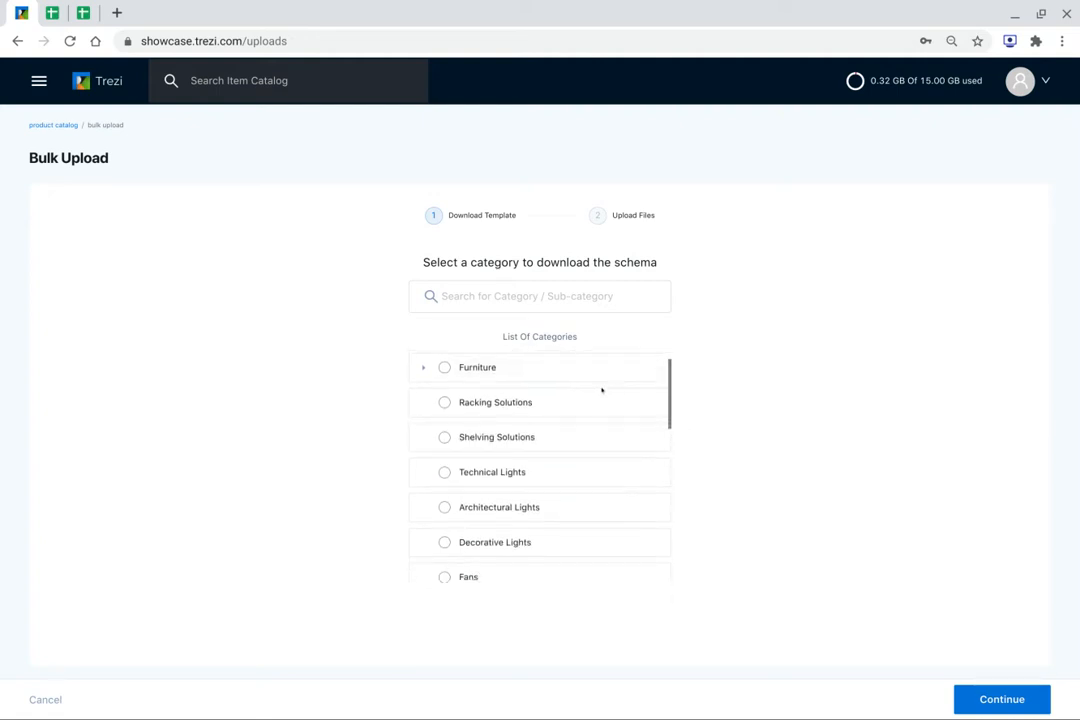
{"action": "scroll", "coordinate": [600, 390], "scroll_direction": "down", "scroll_amount": 3}
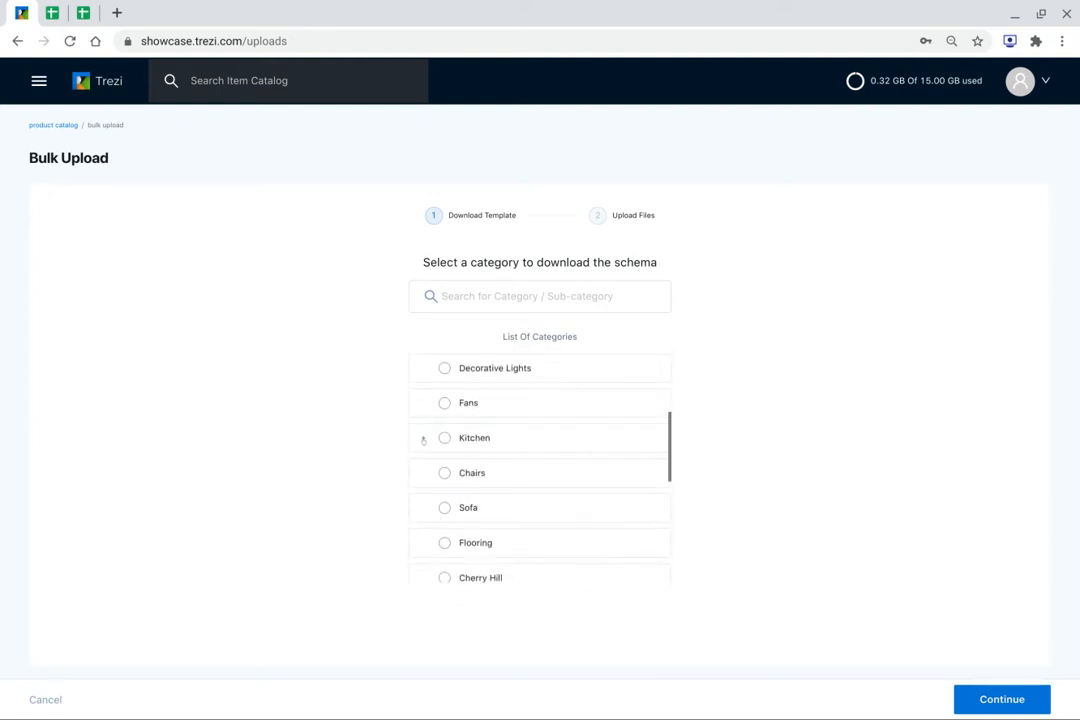
{"action": "left_click", "coordinate": [422, 438]}
{"action": "scroll", "coordinate": [500, 430], "scroll_direction": "down", "scroll_amount": 4}
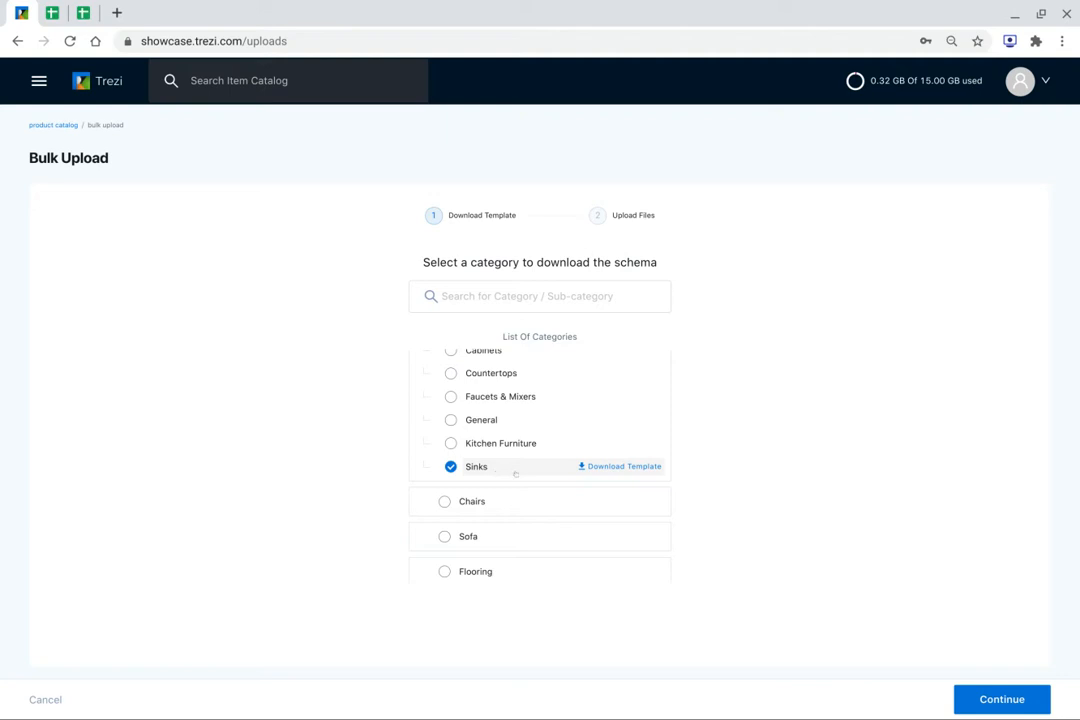
{"action": "left_click", "coordinate": [611, 467]}
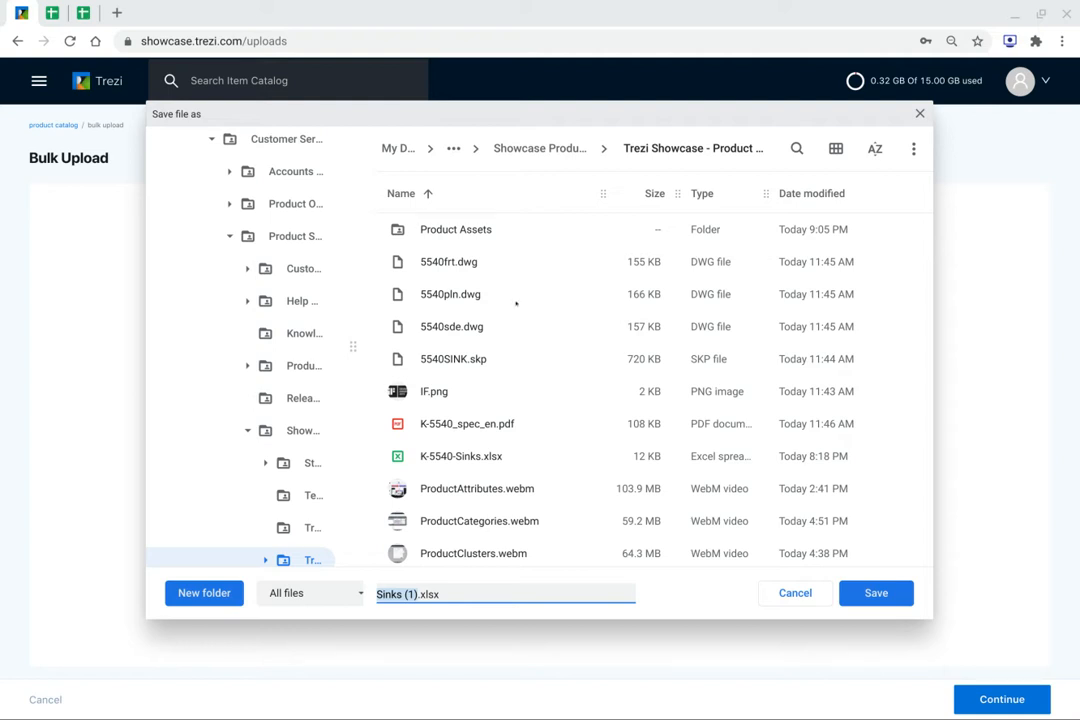
Save the template as Sinks.xlsx in the Product Assets folder.
{"action": "double_click", "coordinate": [484, 229]}
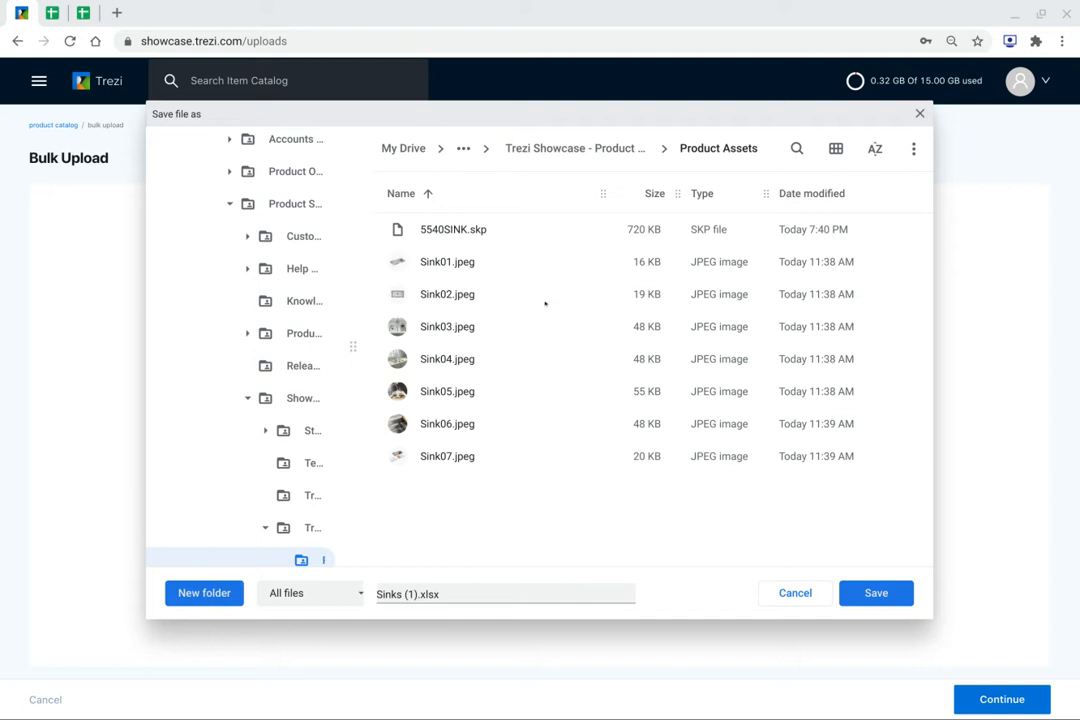
{"action": "left_click", "coordinate": [417, 596]}
{"action": "left_click", "coordinate": [417, 595]}
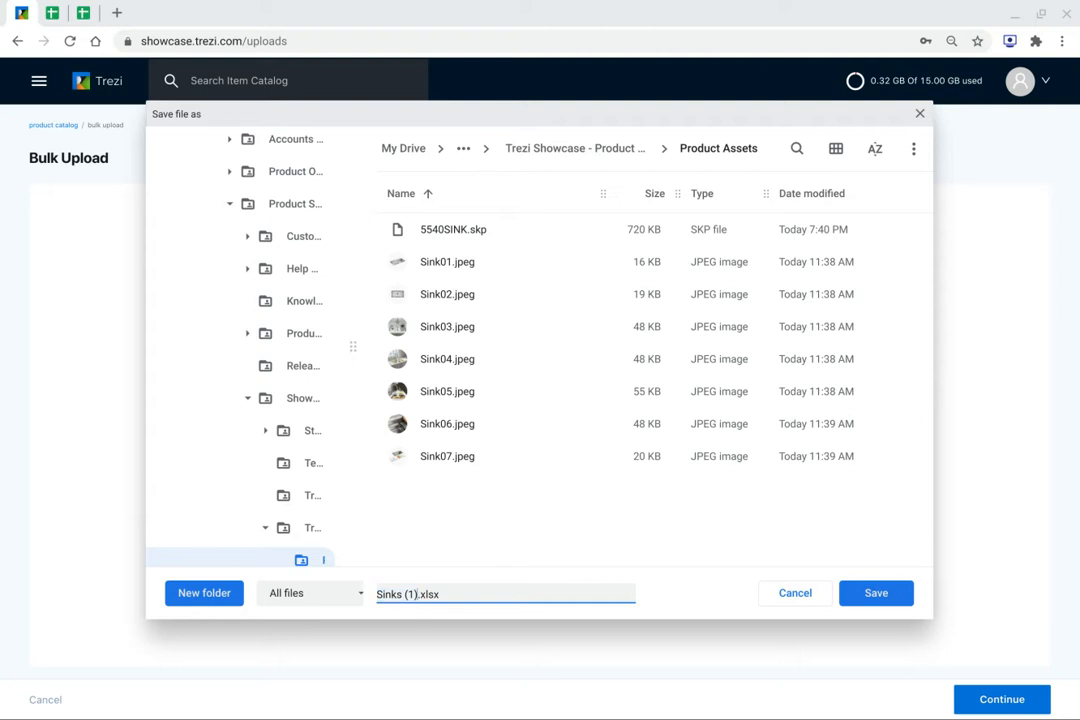
{"action": "key", "text": "BackSpace"}
{"action": "key", "text": "BackSpace"}
{"action": "key", "text": "BackSpace"}
{"action": "key", "text": "BackSpace"}
{"action": "left_click", "coordinate": [850, 593]}
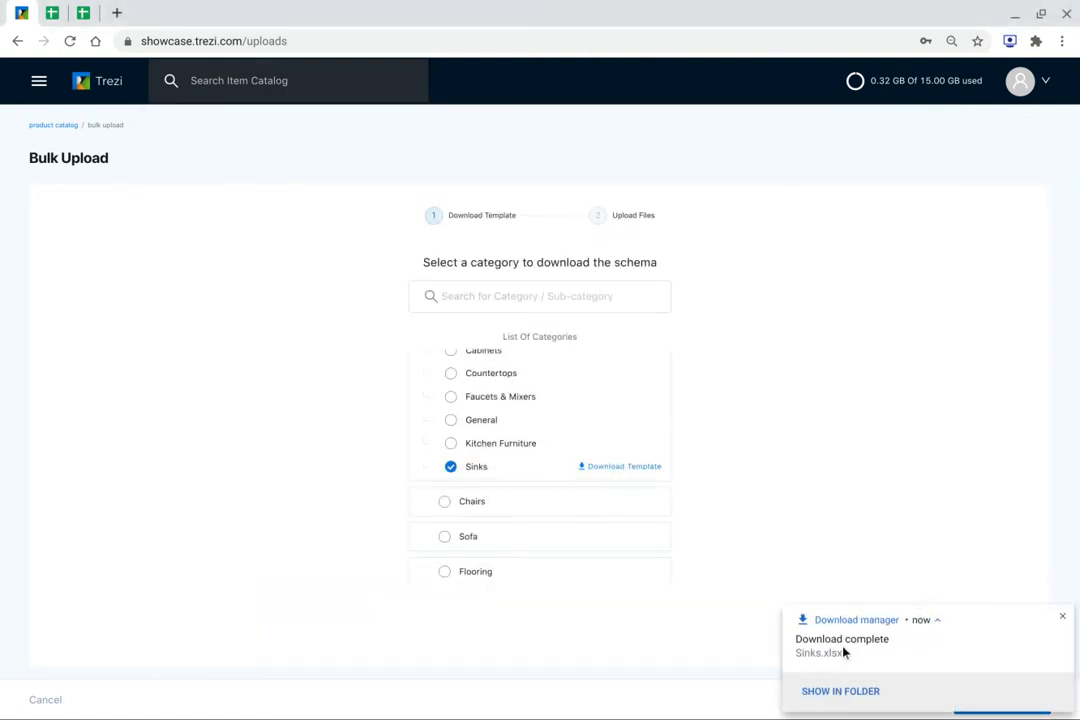
Open the downloaded Sinks.xlsx, save it as a Google Sheets file and close the original Excel version.
{"action": "left_click", "coordinate": [838, 646]}
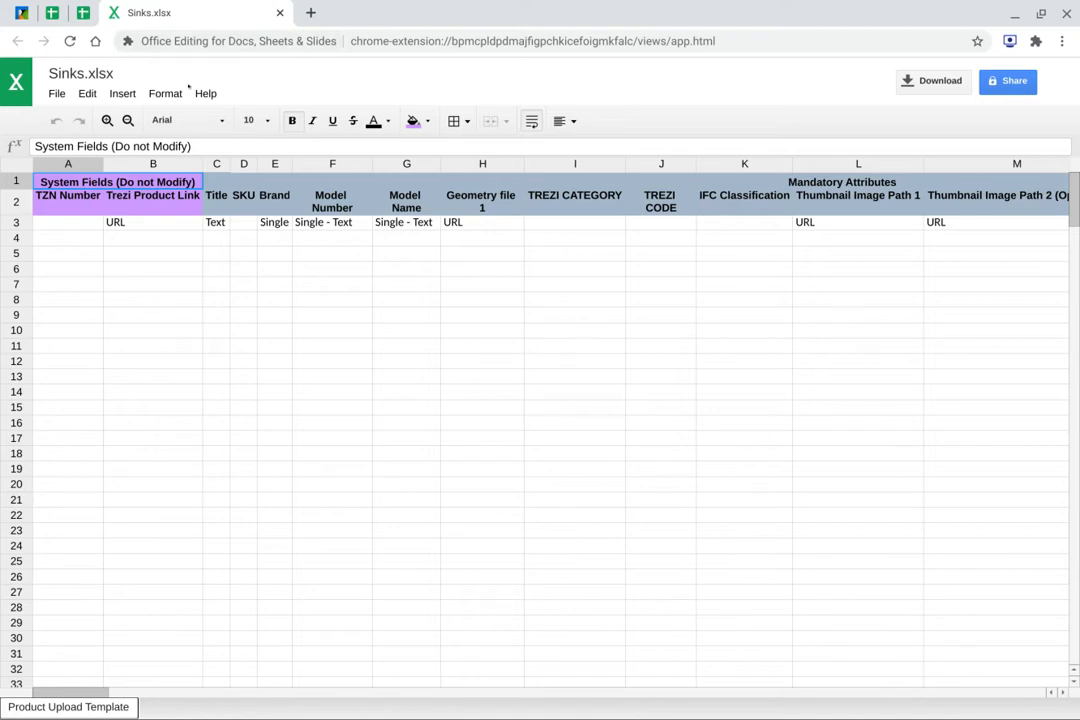
{"action": "left_click", "coordinate": [57, 94]}
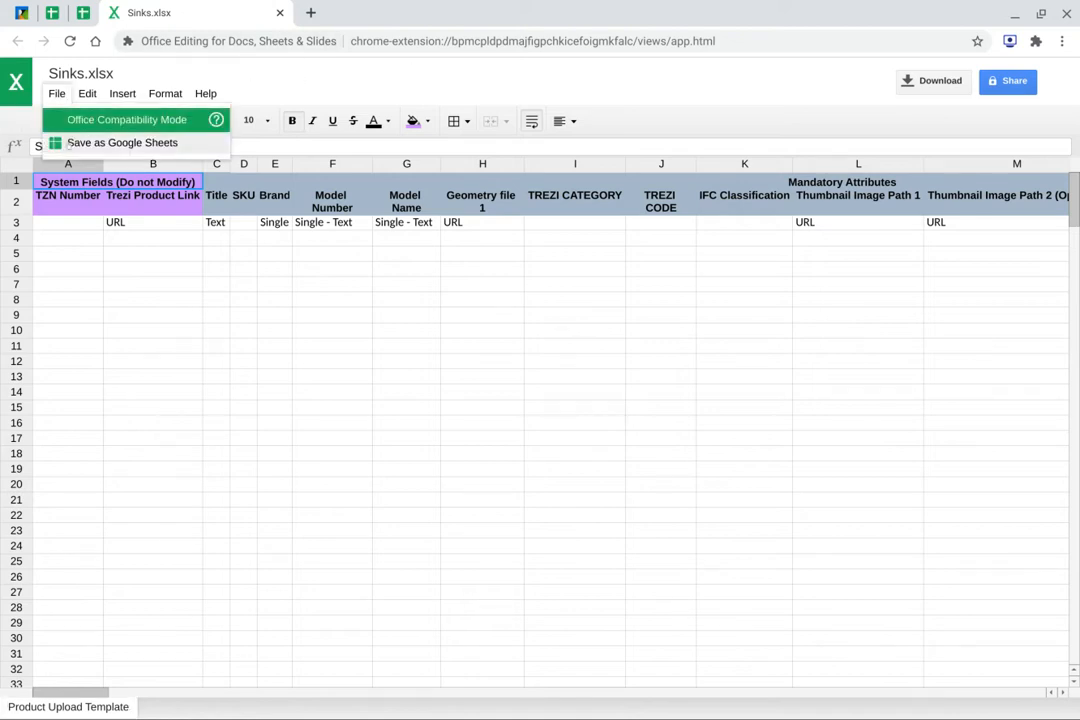
{"action": "left_click", "coordinate": [75, 142]}
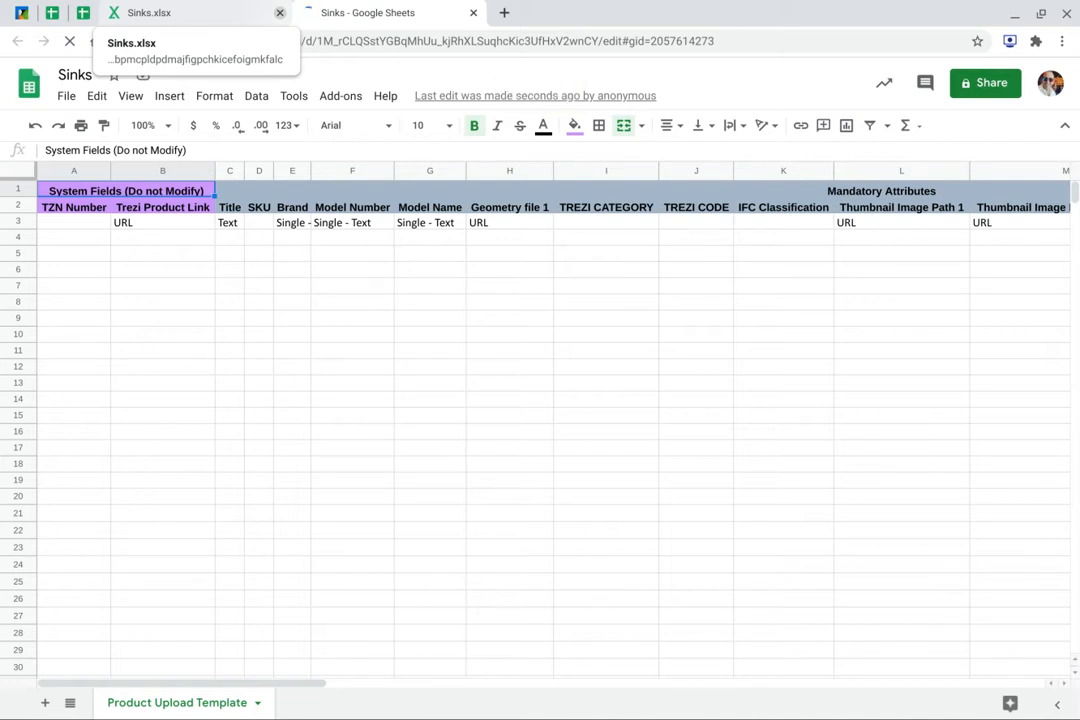
{"action": "left_click", "coordinate": [280, 14]}
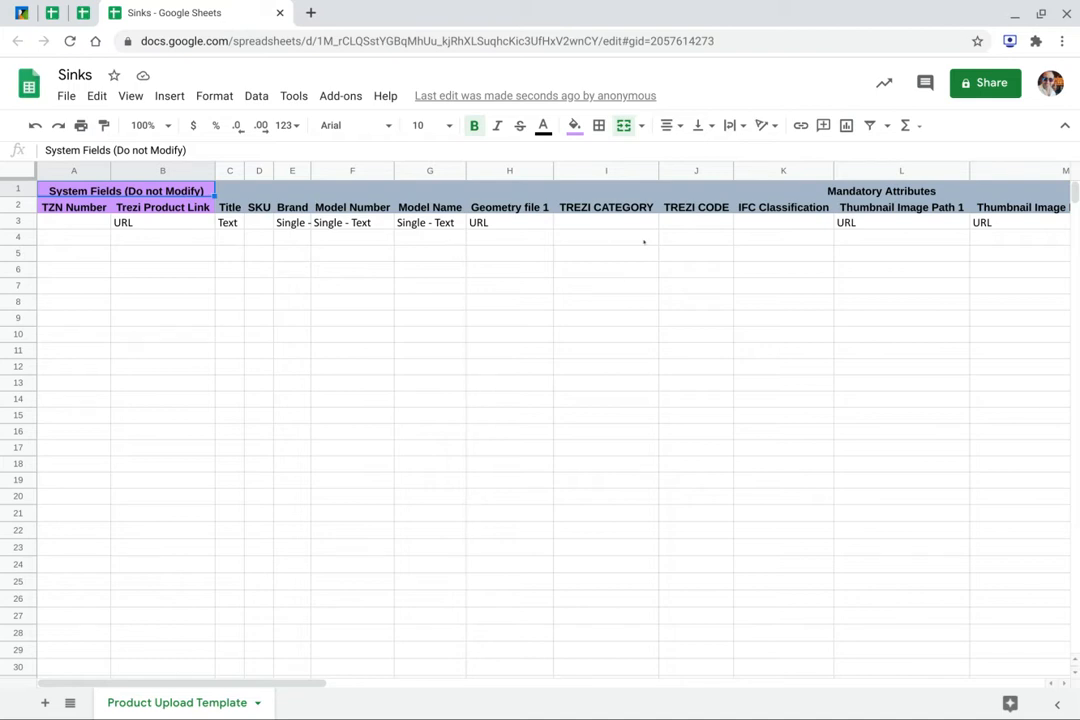
Review the template columns, then copy the Title through Brand values in C5:C9 of the Product Clusters and Attributes sheet.
{"action": "left_click_drag", "start_coordinate": [323, 684], "coordinate": [879, 693]}
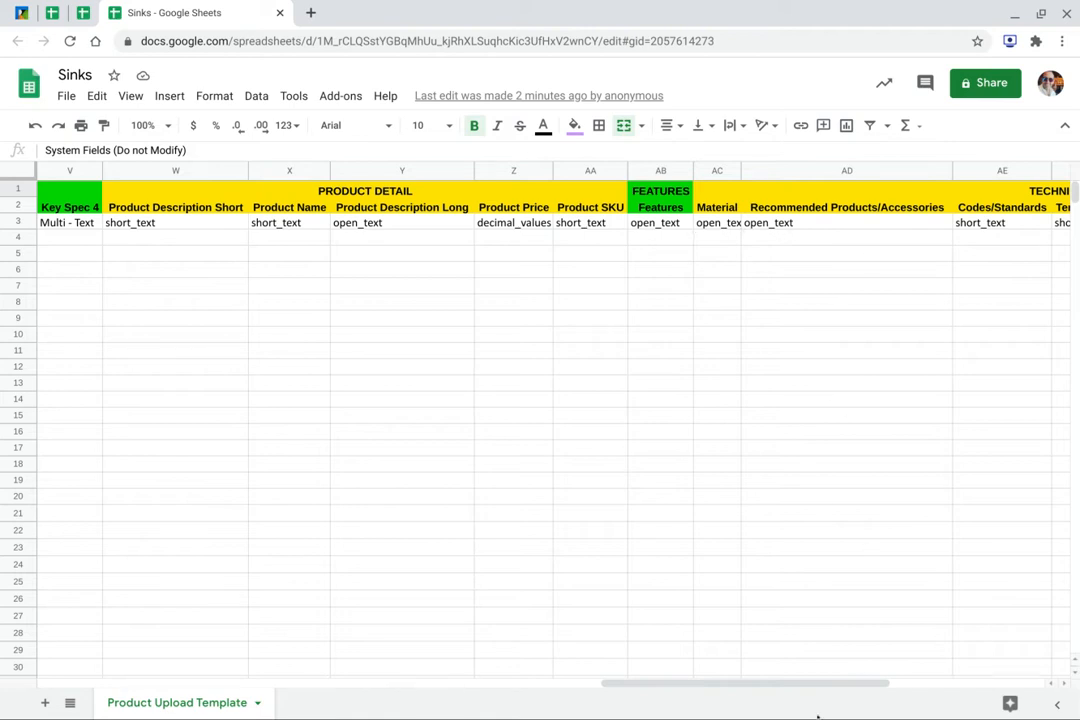
{"action": "left_click_drag", "start_coordinate": [812, 684], "coordinate": [238, 302]}
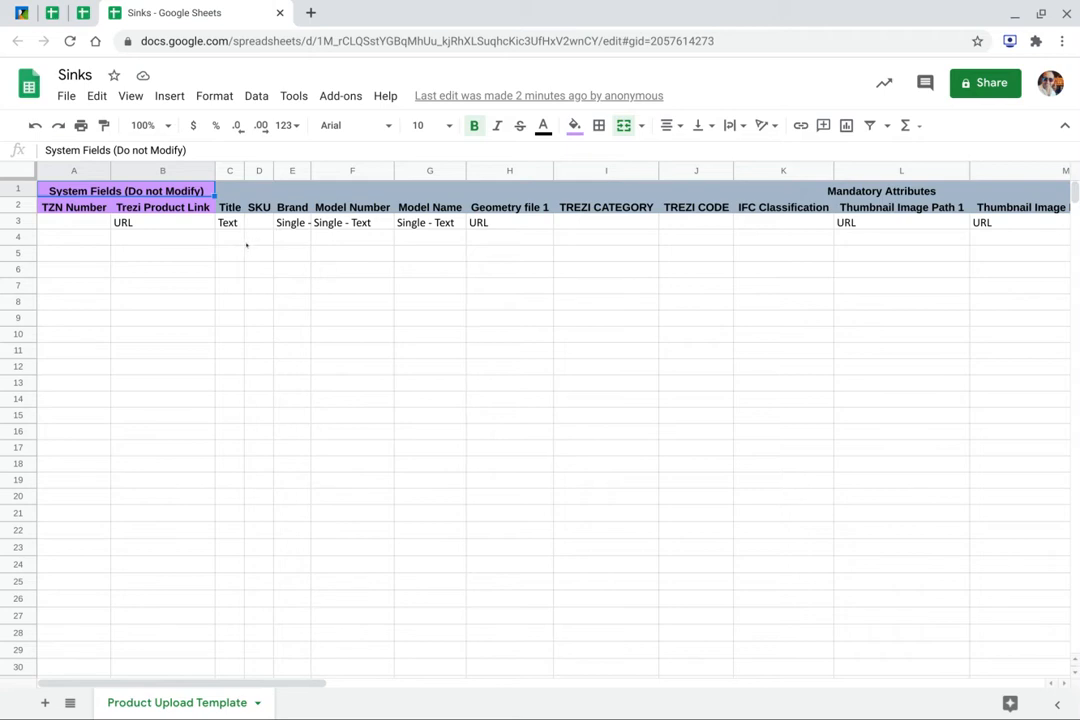
{"action": "left_click", "coordinate": [85, 13]}
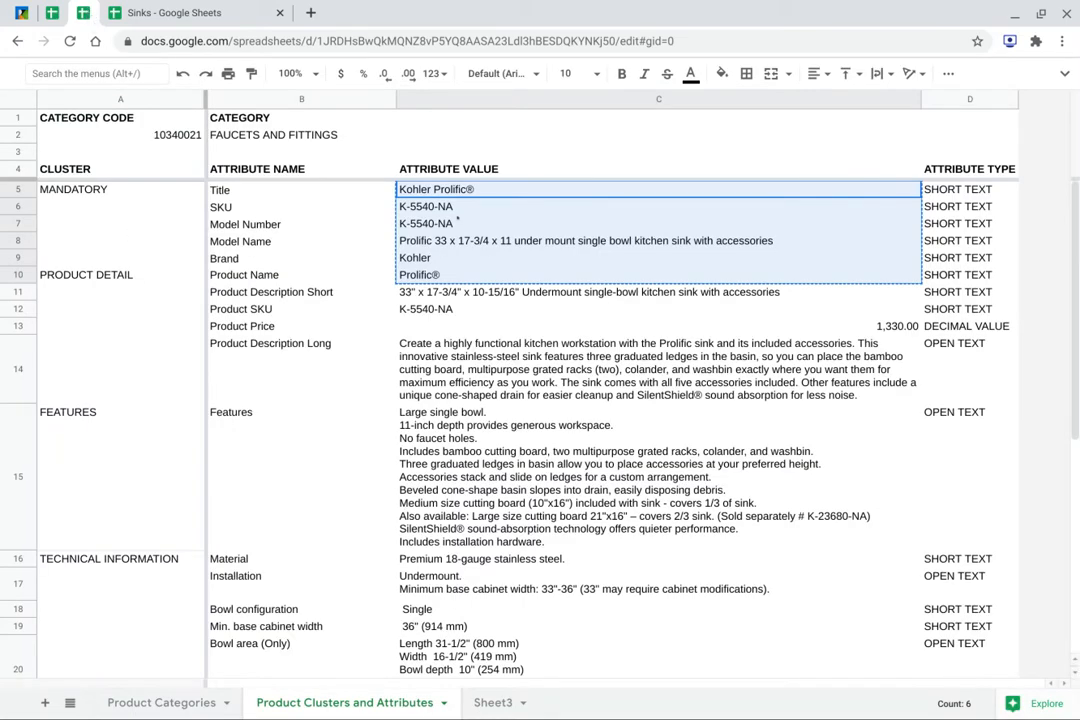
{"action": "left_click", "coordinate": [342, 365]}
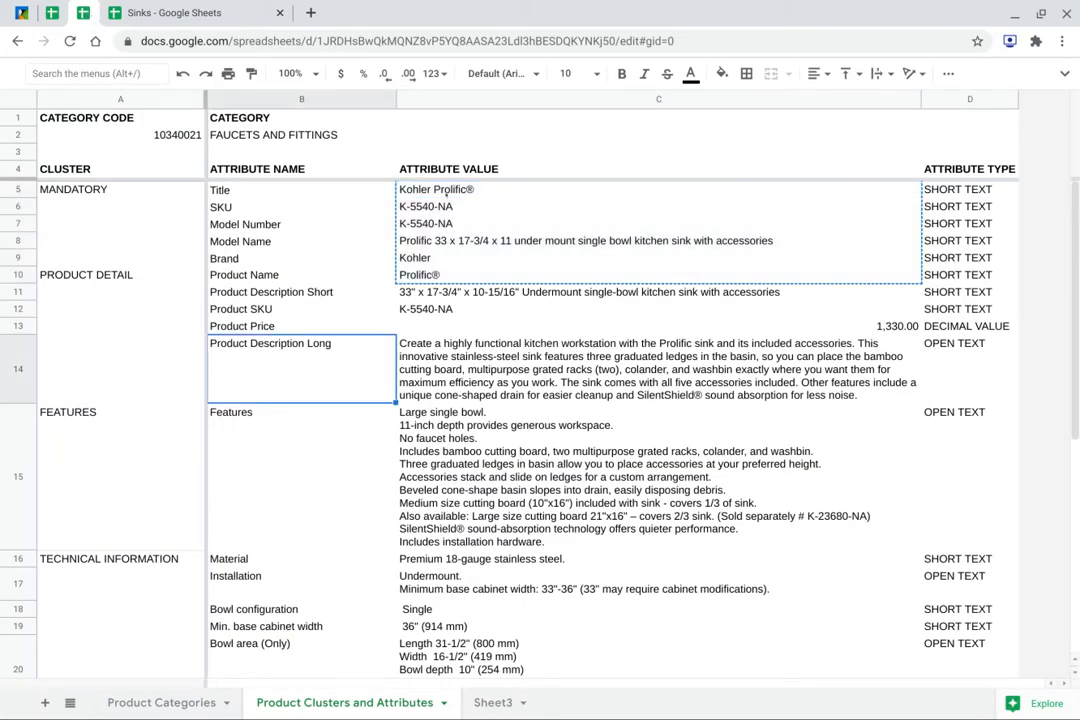
{"action": "key", "text": "Escape"}
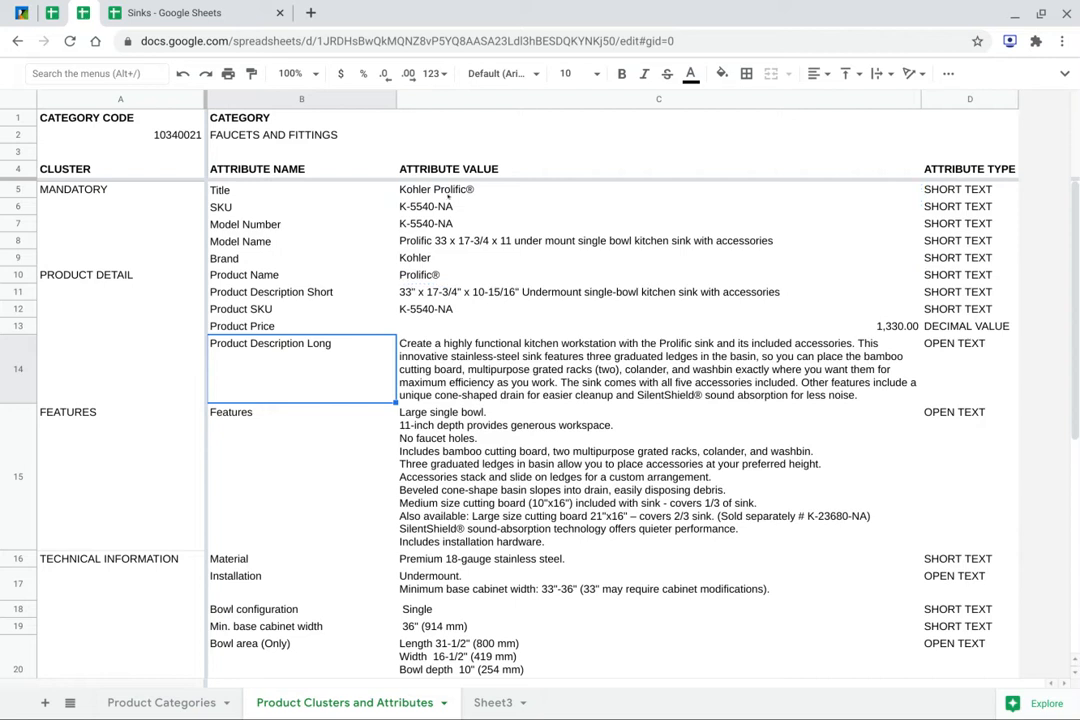
{"action": "left_click_drag", "start_coordinate": [540, 188], "coordinate": [546, 258]}
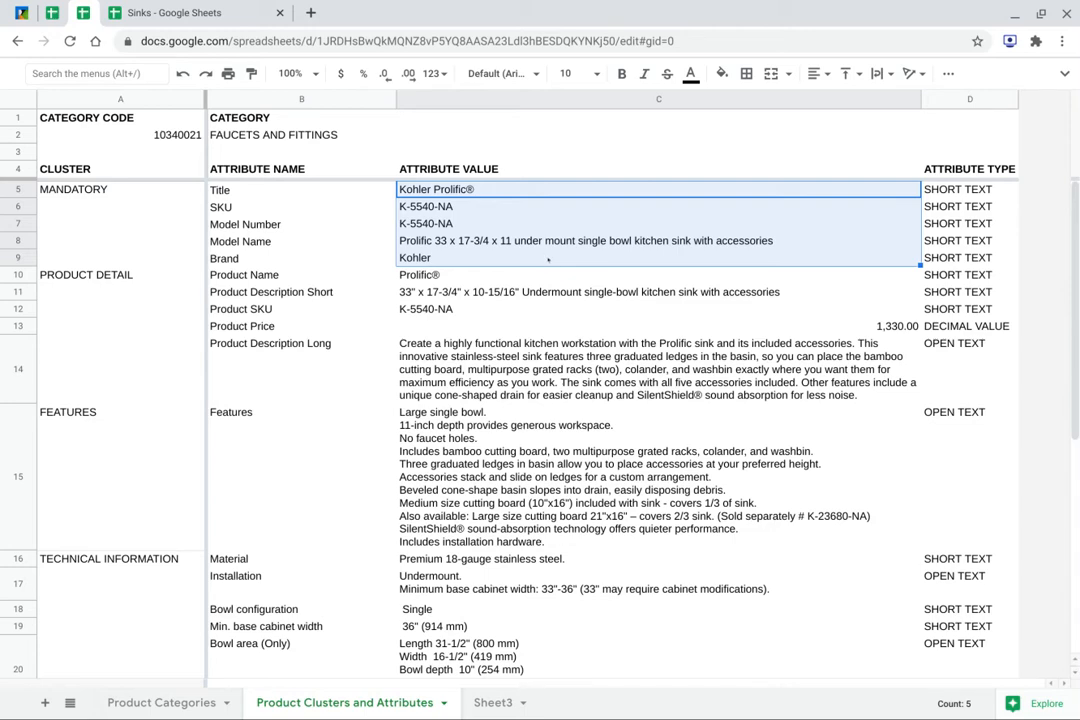
Try to paste the copied attribute values transposed into the Sinks template, starting at cell C5.
{"action": "left_click", "coordinate": [222, 12]}
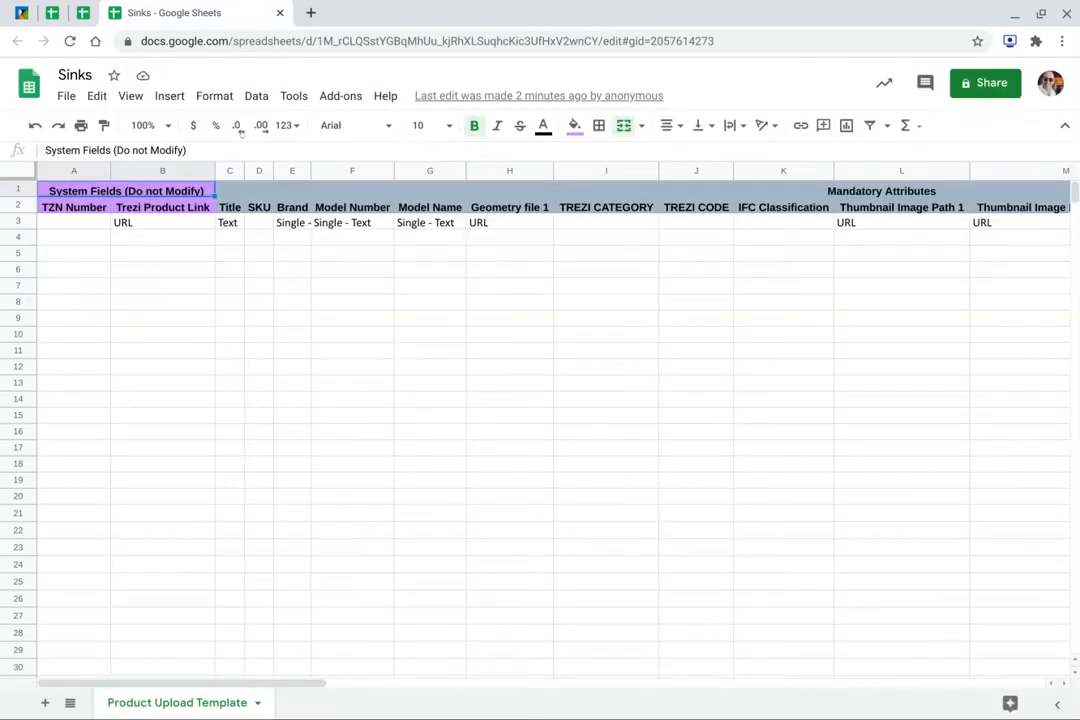
{"action": "left_click", "coordinate": [232, 256]}
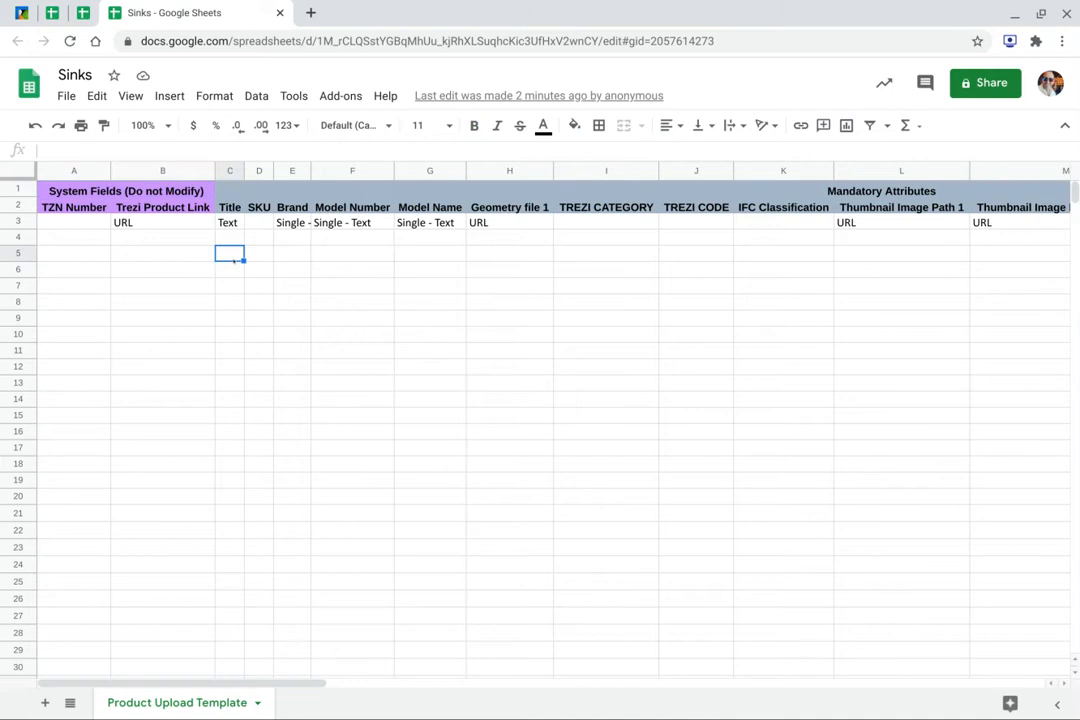
{"action": "right_click", "coordinate": [233, 258]}
{"action": "mouse_move", "coordinate": [330, 215]}
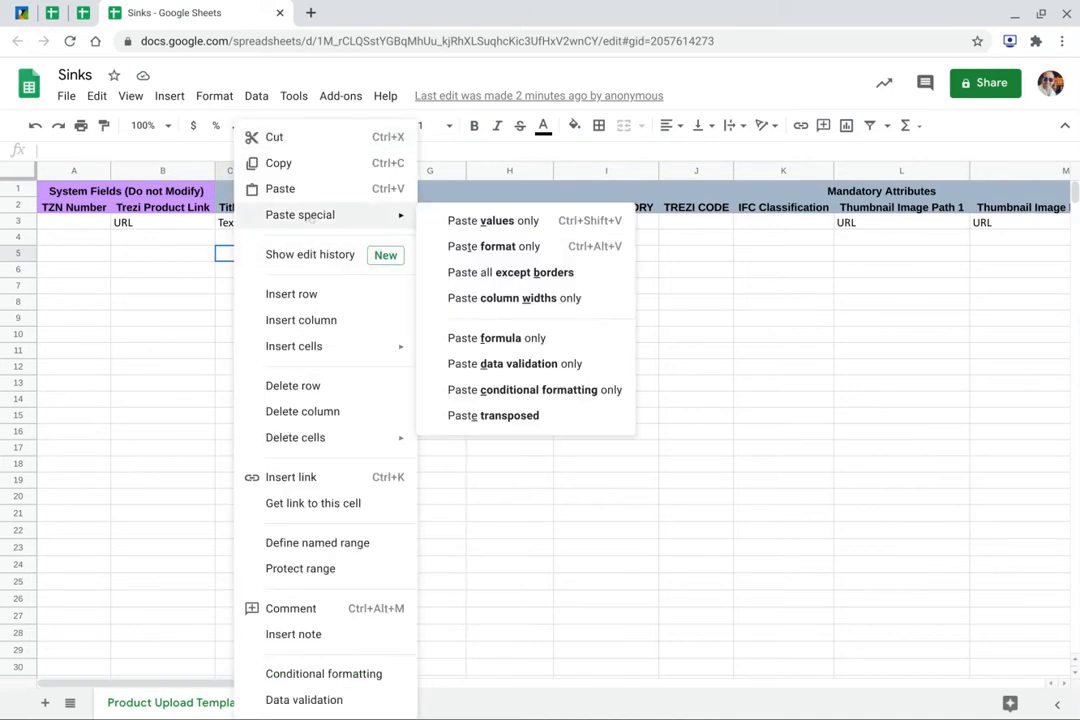
{"action": "left_click", "coordinate": [500, 416]}
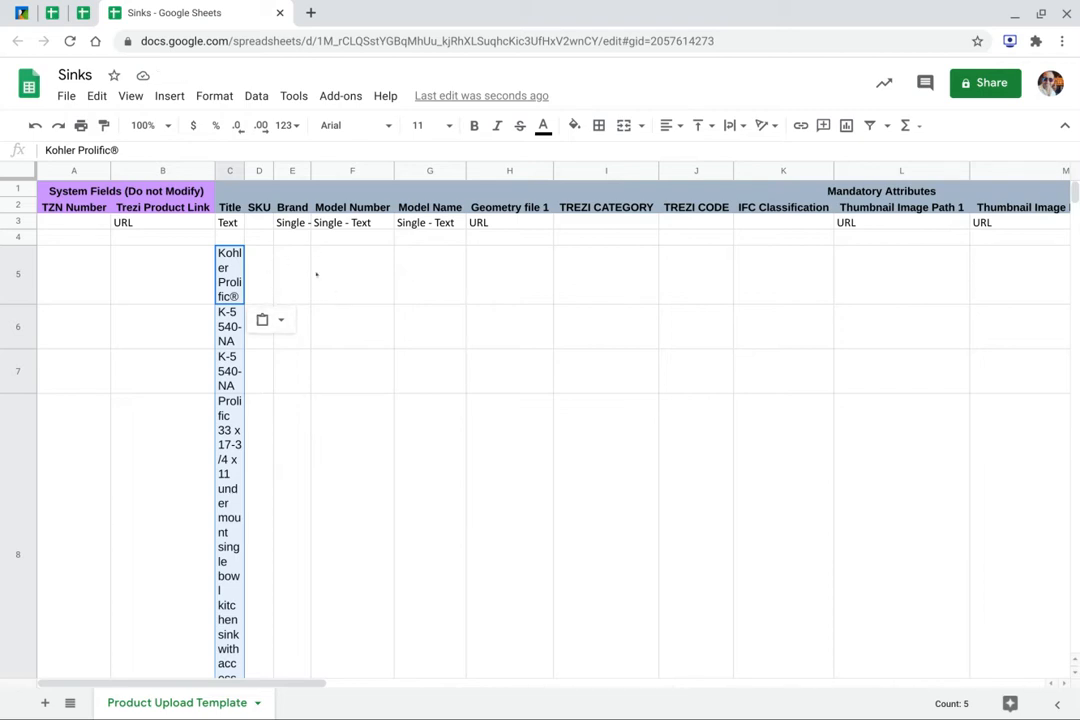
Move the title Kohler Prolific® from C5 to the Title cell C4.
{"action": "left_click", "coordinate": [264, 269]}
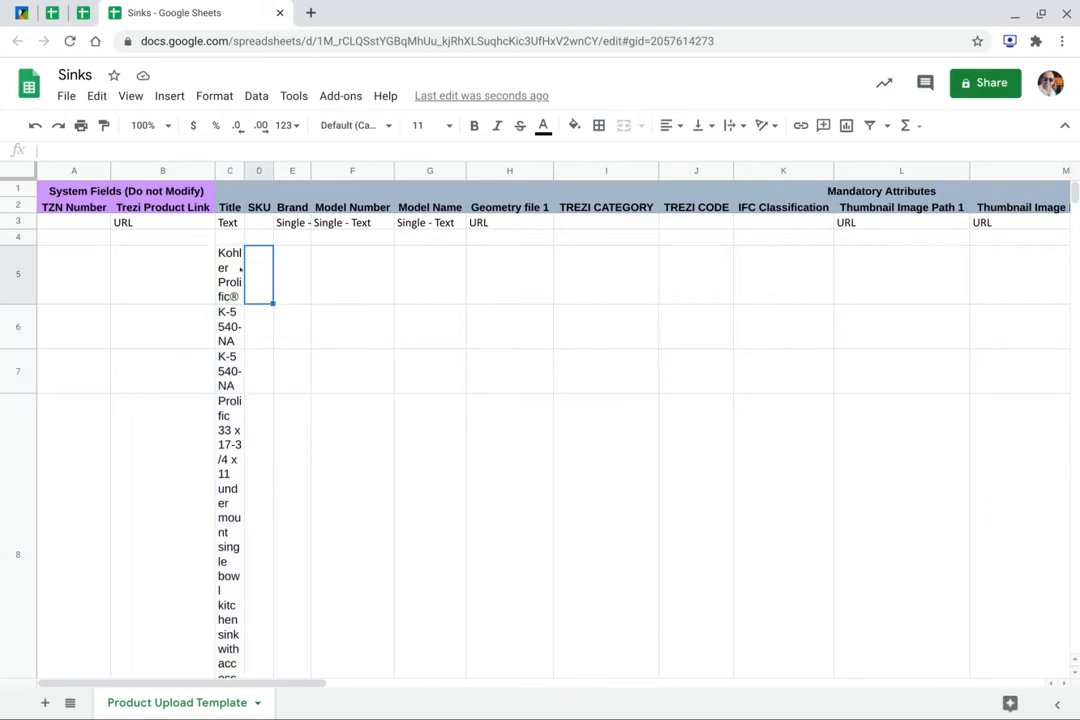
{"action": "left_click", "coordinate": [232, 268]}
{"action": "key", "text": "ctrl+c"}
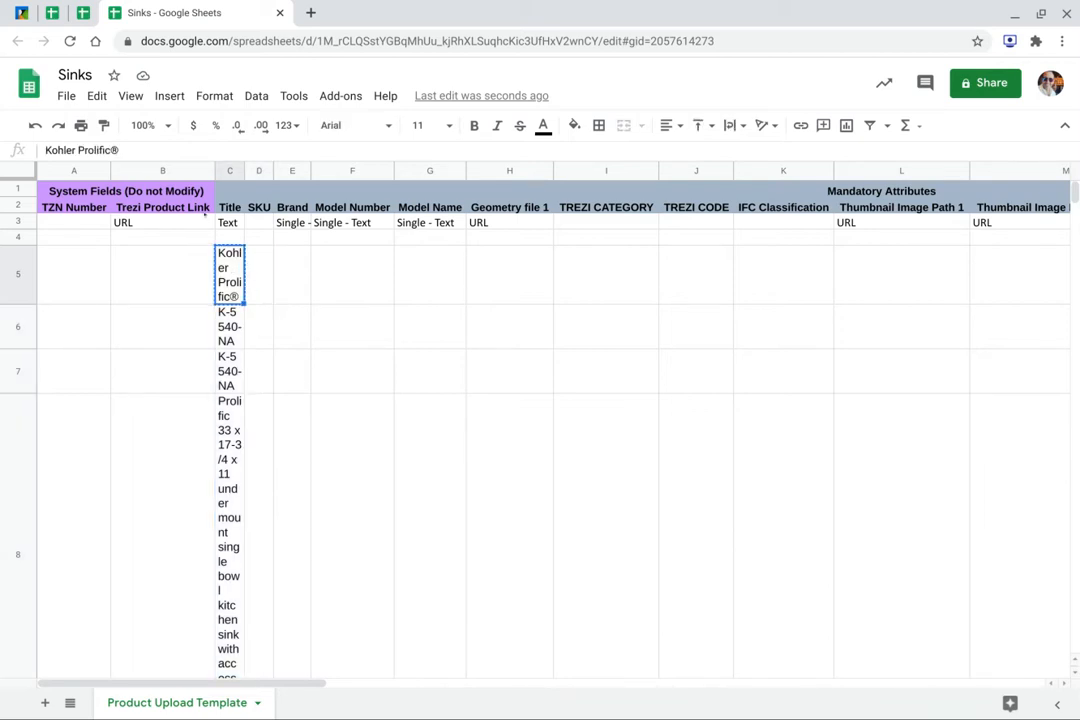
{"action": "left_click", "coordinate": [229, 236]}
{"action": "key", "text": "ctrl+v"}
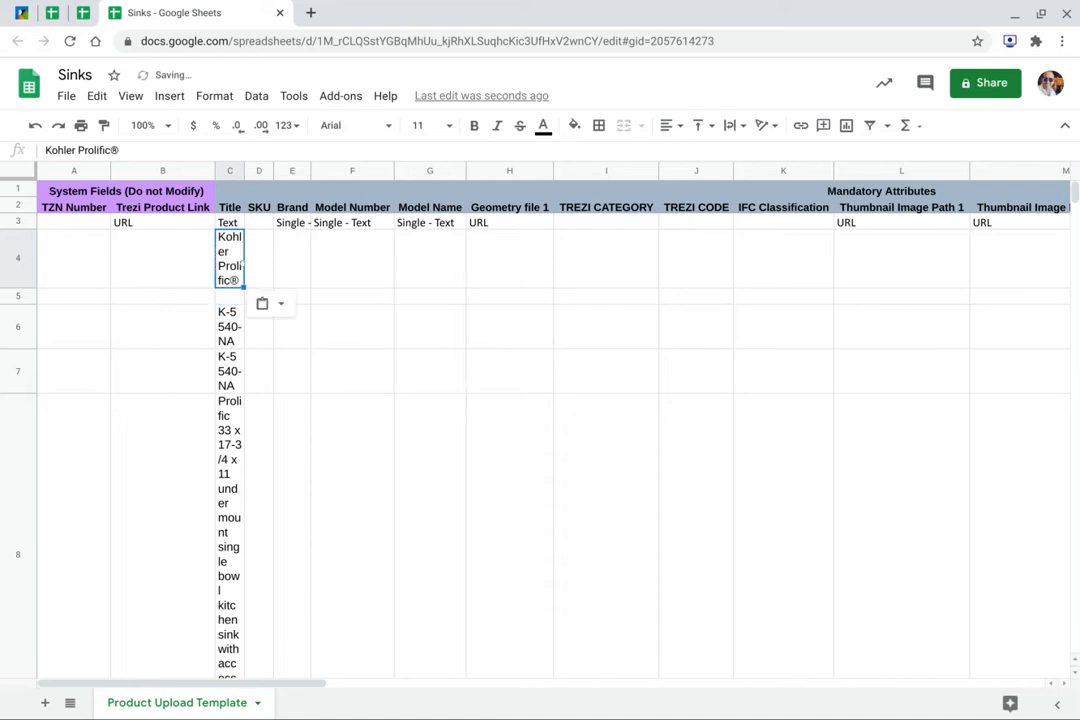
Move the SKU value K-5540-NA from C6 to the SKU cell D4.
{"action": "key", "text": "Down"}
{"action": "key", "text": "Down"}
{"action": "key", "text": "ctrl+c"}
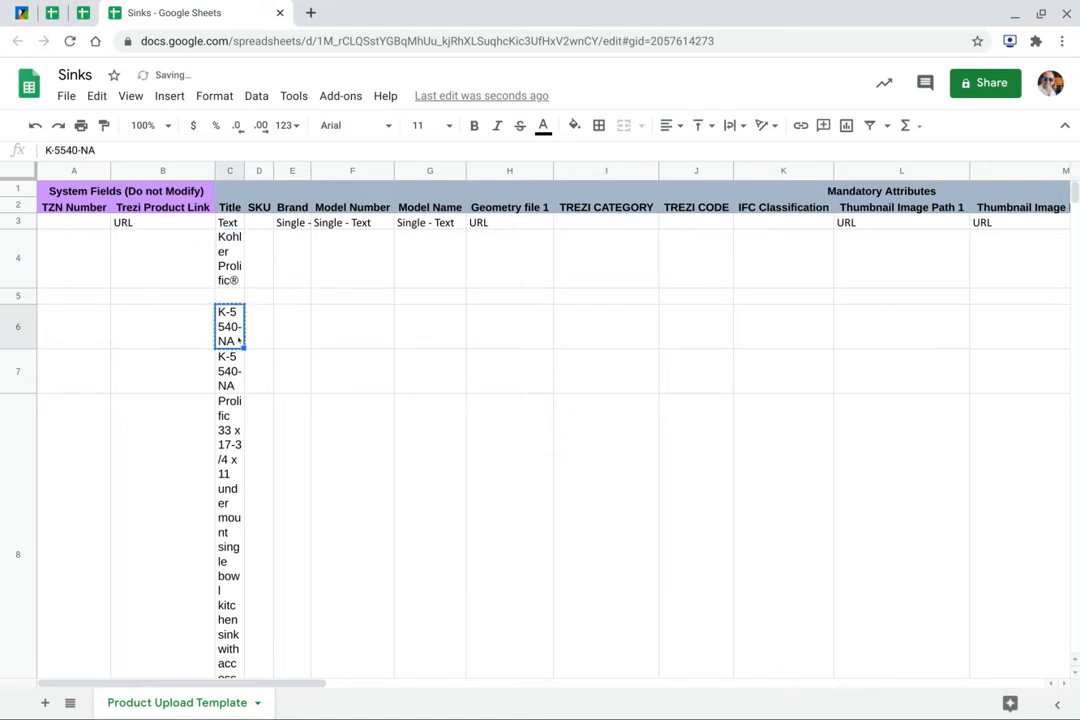
{"action": "left_click", "coordinate": [256, 266]}
{"action": "key", "text": "ctrl+v"}
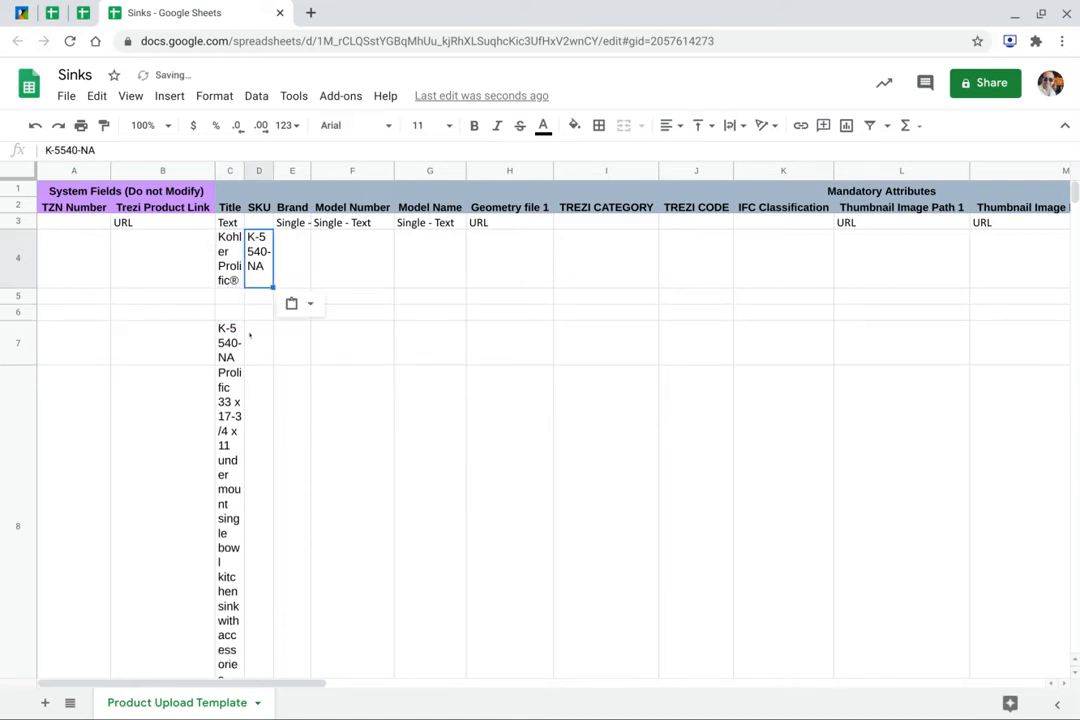
Move the model number K-5540-NA from C7 to the Model Number cell F4.
{"action": "left_click", "coordinate": [237, 352]}
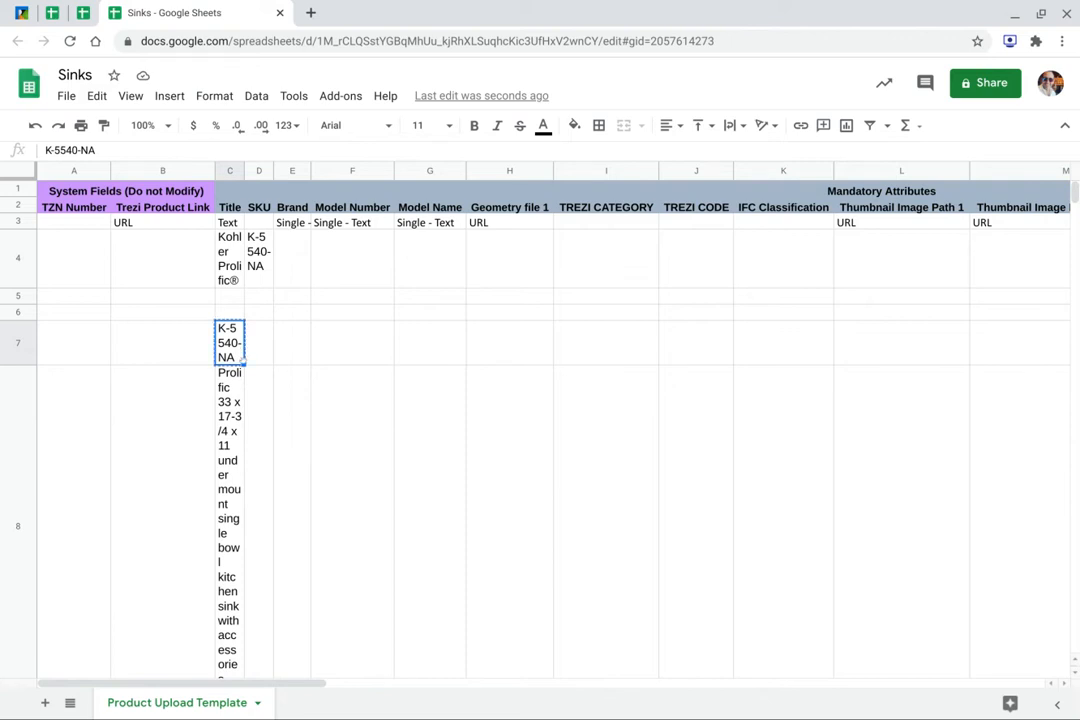
{"action": "key", "text": "ctrl+c"}
{"action": "left_click", "coordinate": [358, 273]}
{"action": "key", "text": "ctrl+v"}
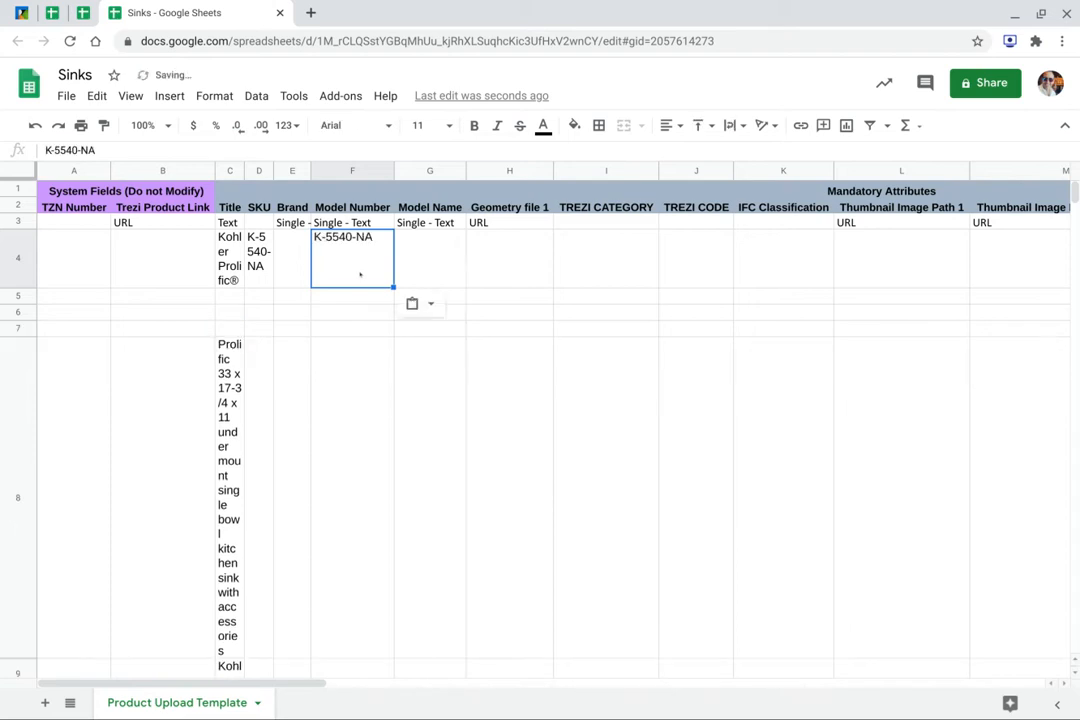
Copy the model name "Prolific 33 x 17-3/4 x 11 under mount single bowl kitchen sink with accessories" from C8 into the Model Name cell G4.
{"action": "left_click", "coordinate": [237, 387]}
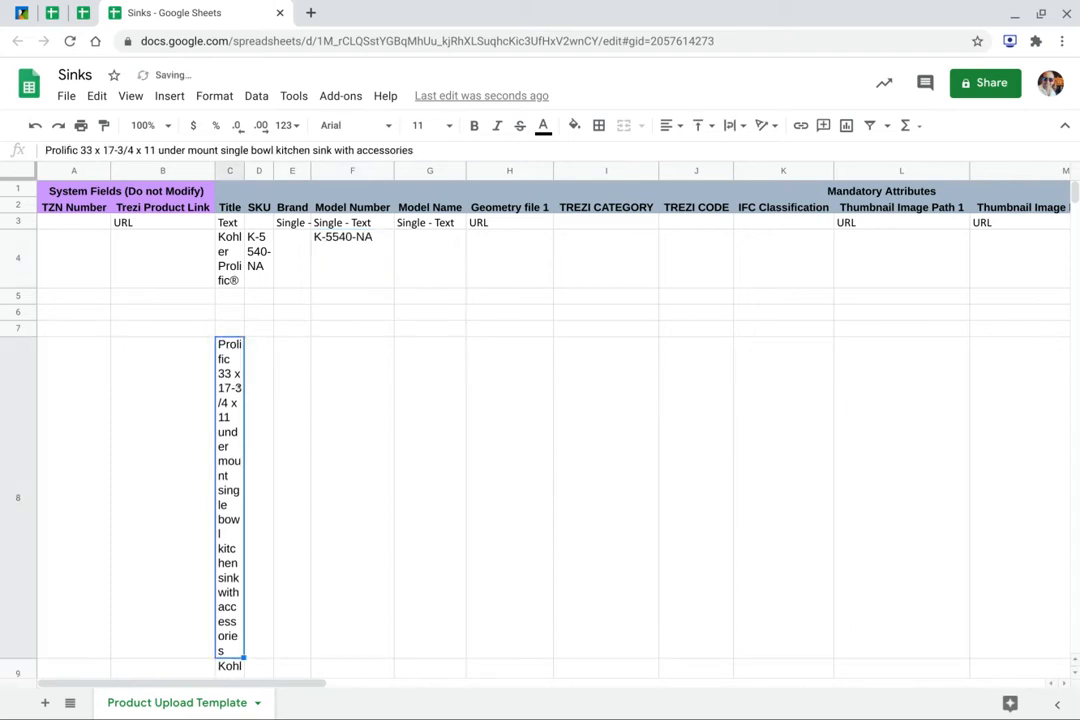
{"action": "key", "text": "ctrl+x"}
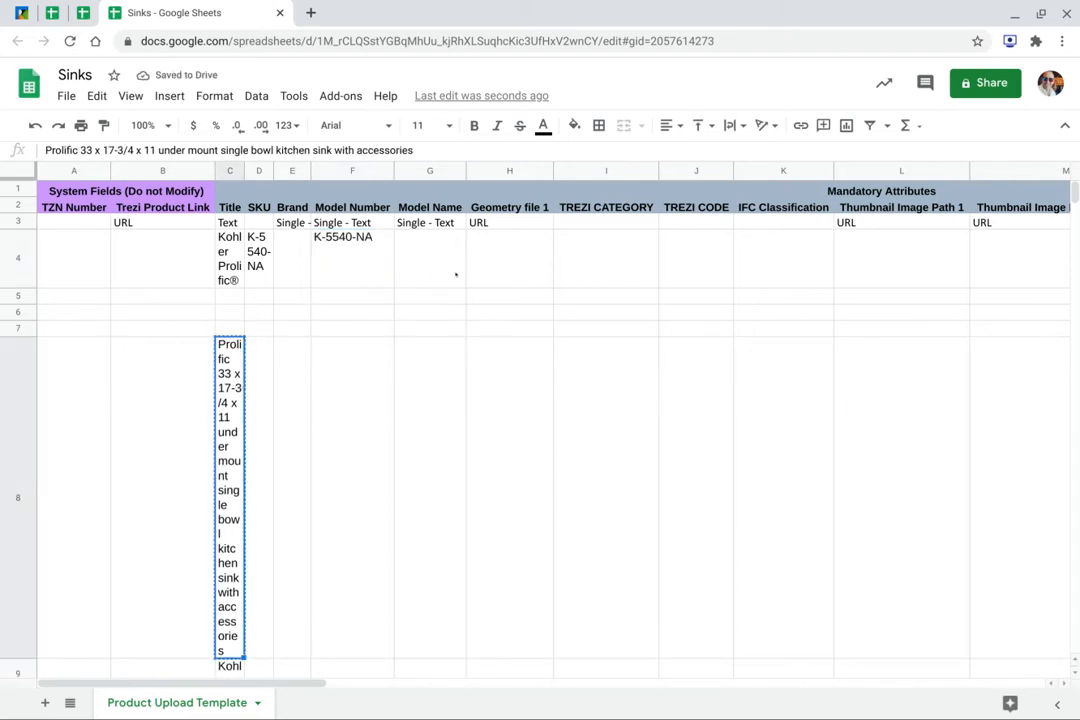
{"action": "left_click", "coordinate": [449, 264]}
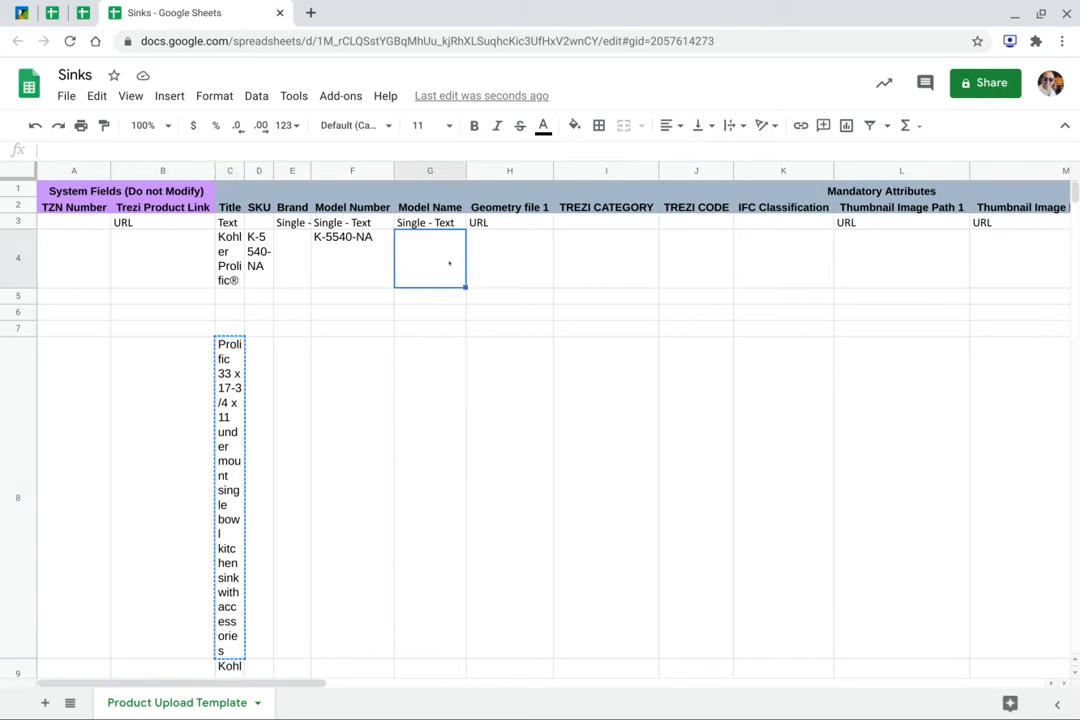
{"action": "key", "text": "ctrl+v"}
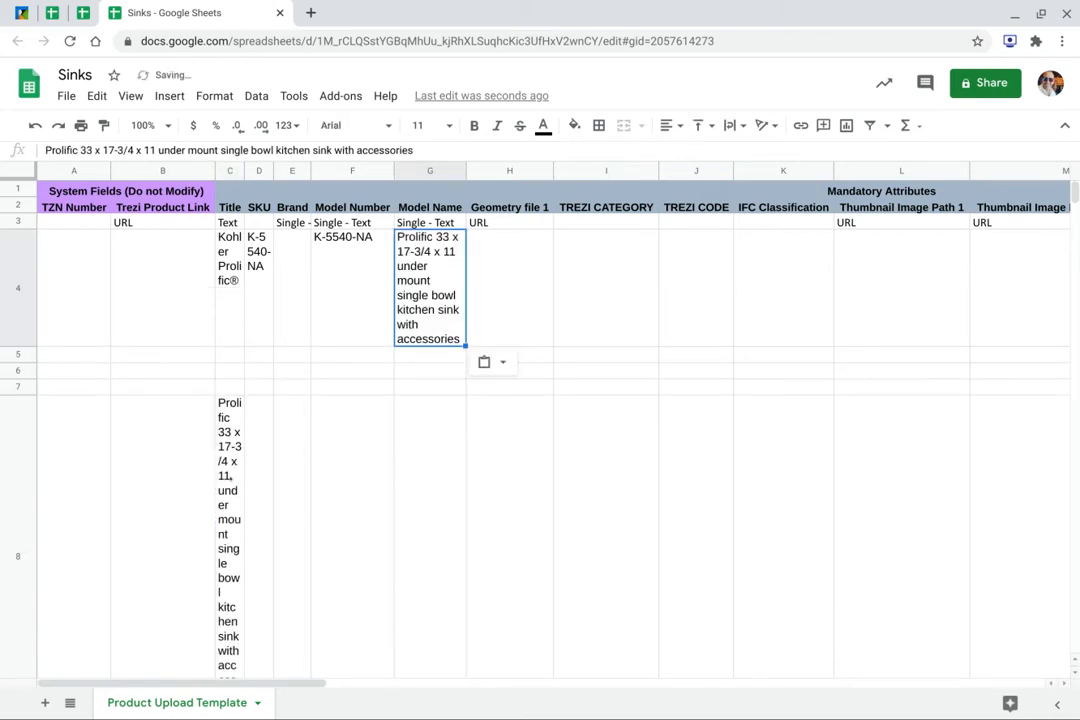
{"action": "left_click", "coordinate": [229, 479]}
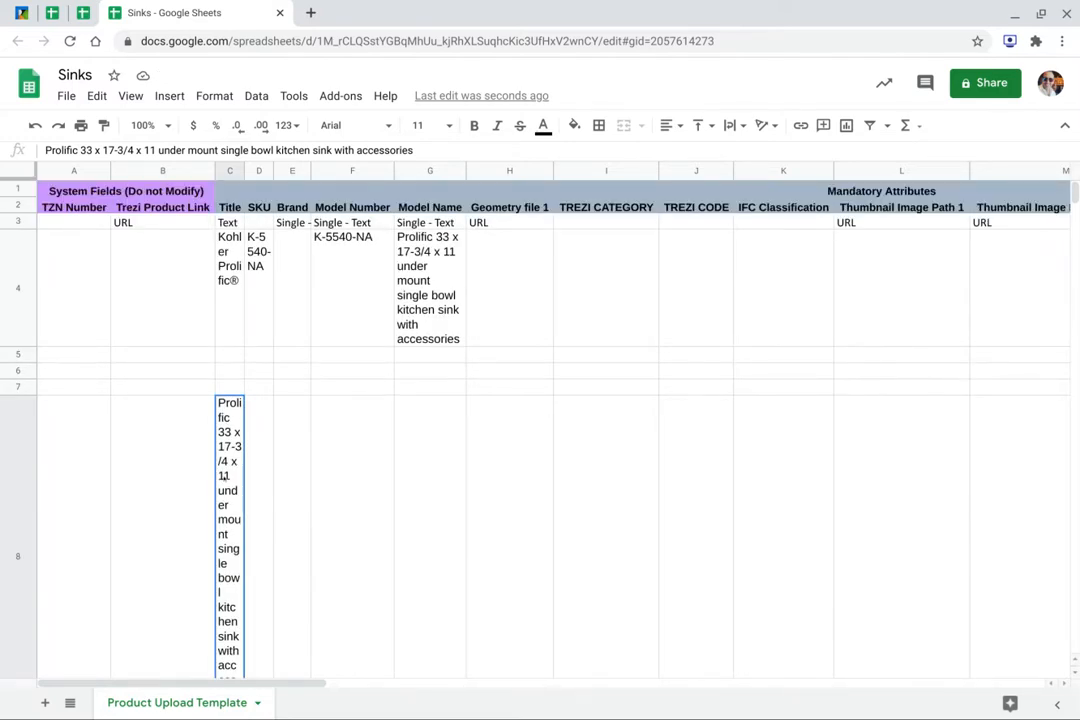
Enter Kohler in the Brand cell E4.
{"action": "key", "text": "ctrl+c"}
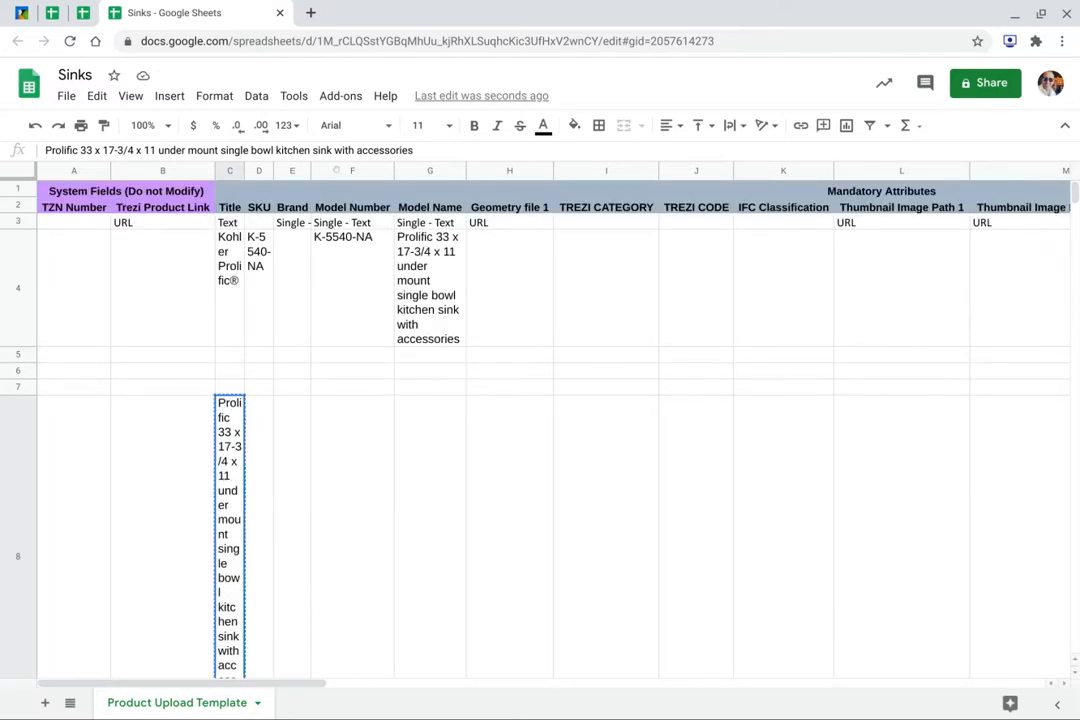
{"action": "left_click", "coordinate": [83, 13]}
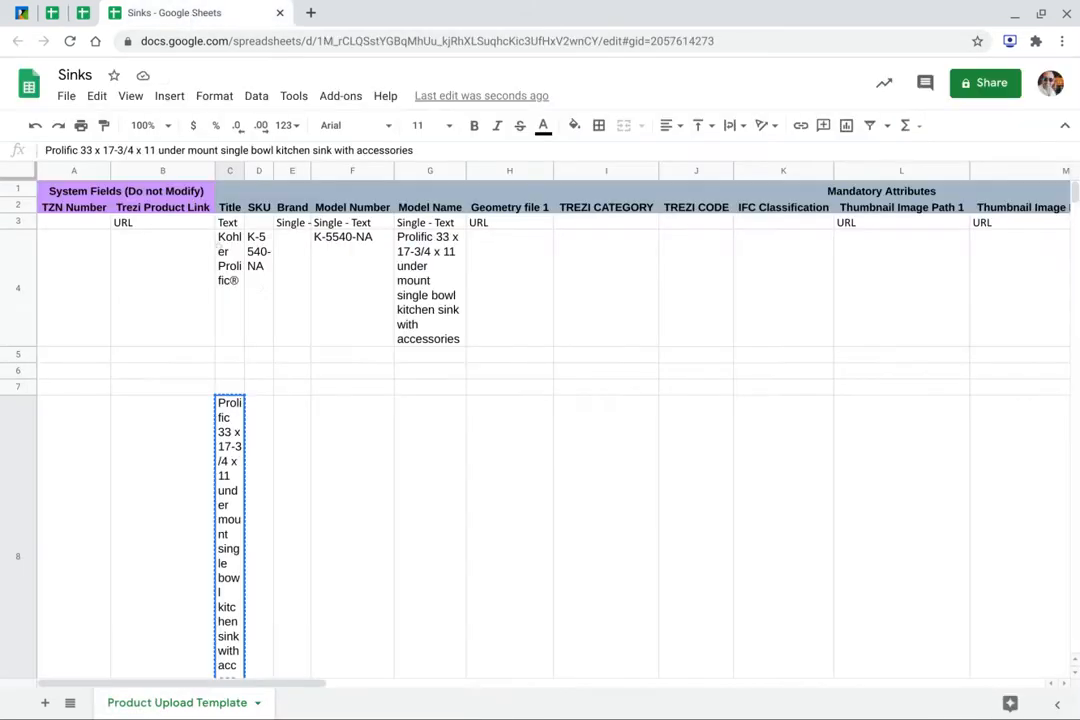
{"action": "left_click", "coordinate": [229, 14]}
{"action": "left_click", "coordinate": [342, 258]}
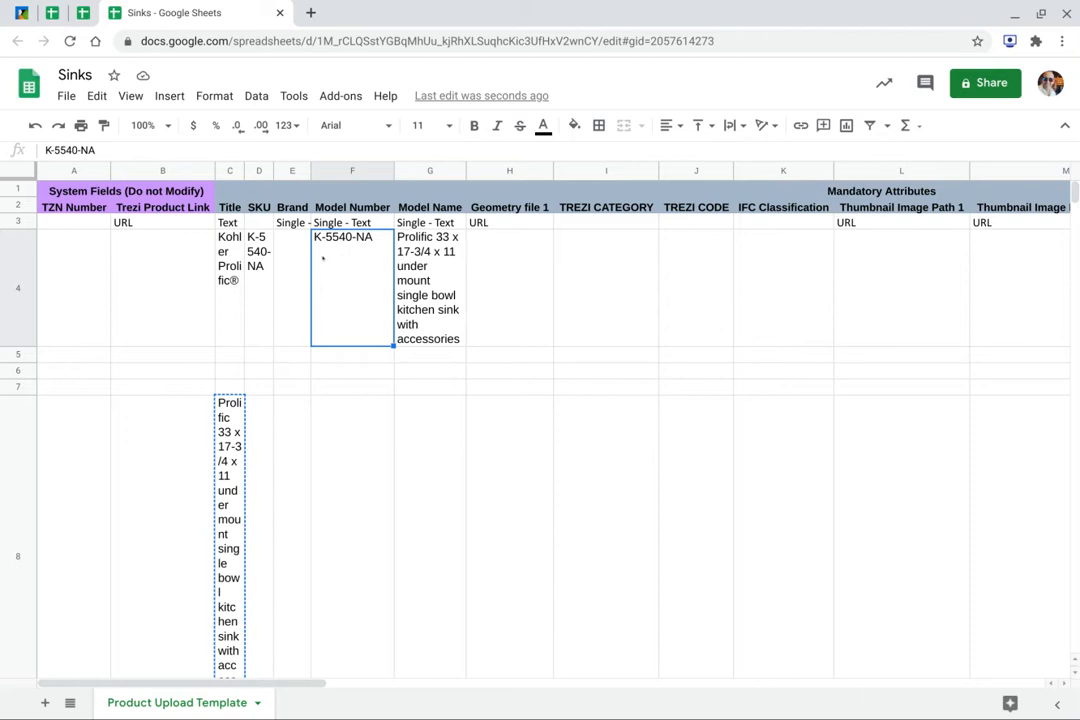
{"action": "left_click", "coordinate": [291, 257]}
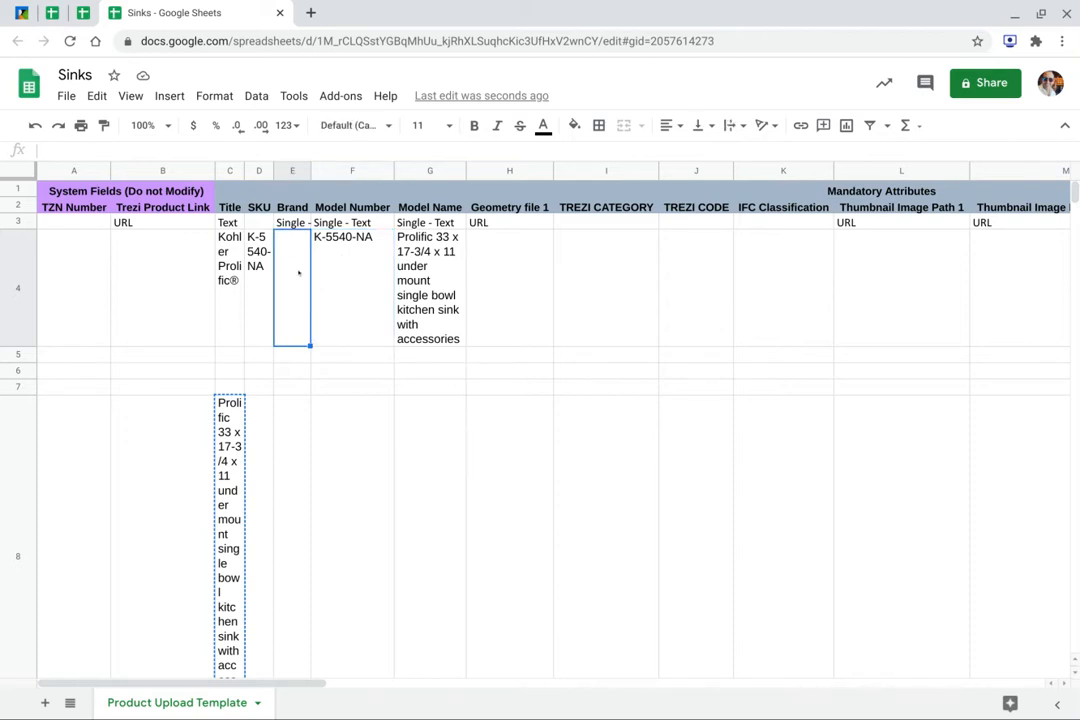
{"action": "type", "text": "Kohler"}
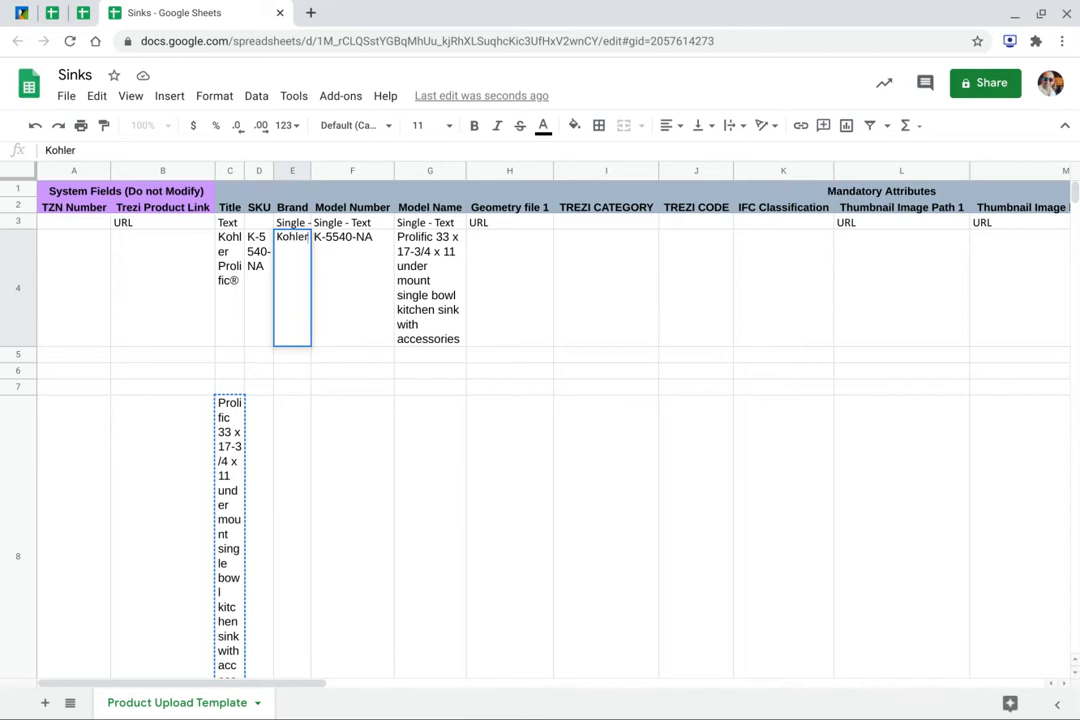
Clear the leftover model name in C8 and the leftover brand value in C9.
{"action": "left_click", "coordinate": [237, 437]}
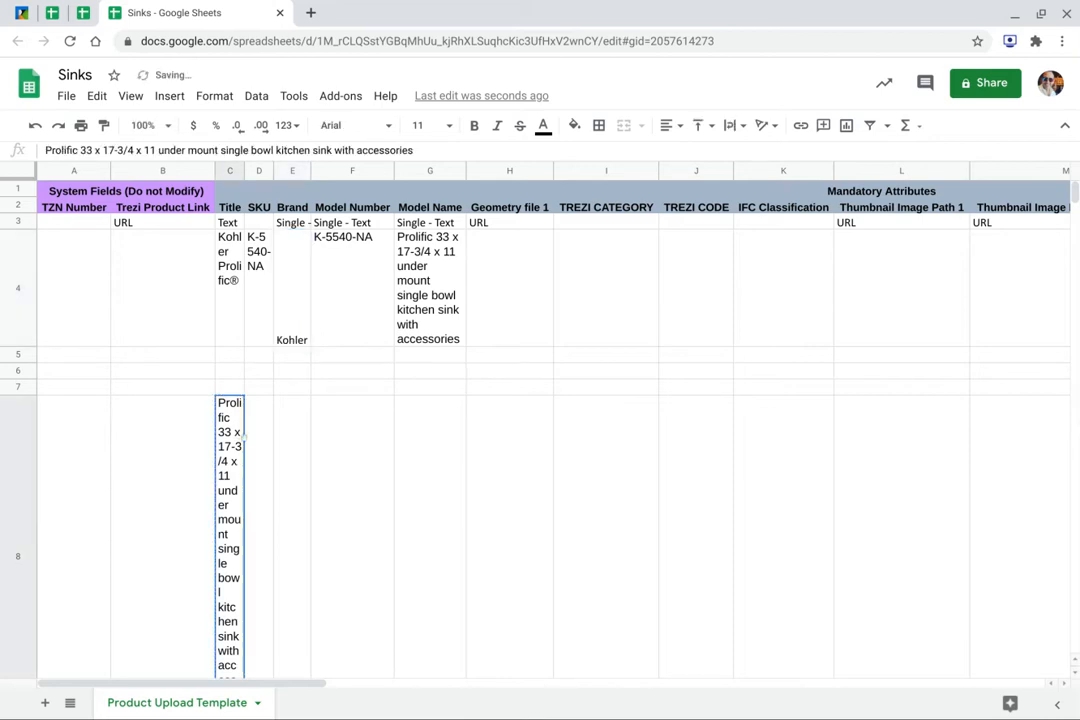
{"action": "left_click", "coordinate": [248, 438]}
{"action": "left_click", "coordinate": [239, 441]}
{"action": "key", "text": "Delete"}
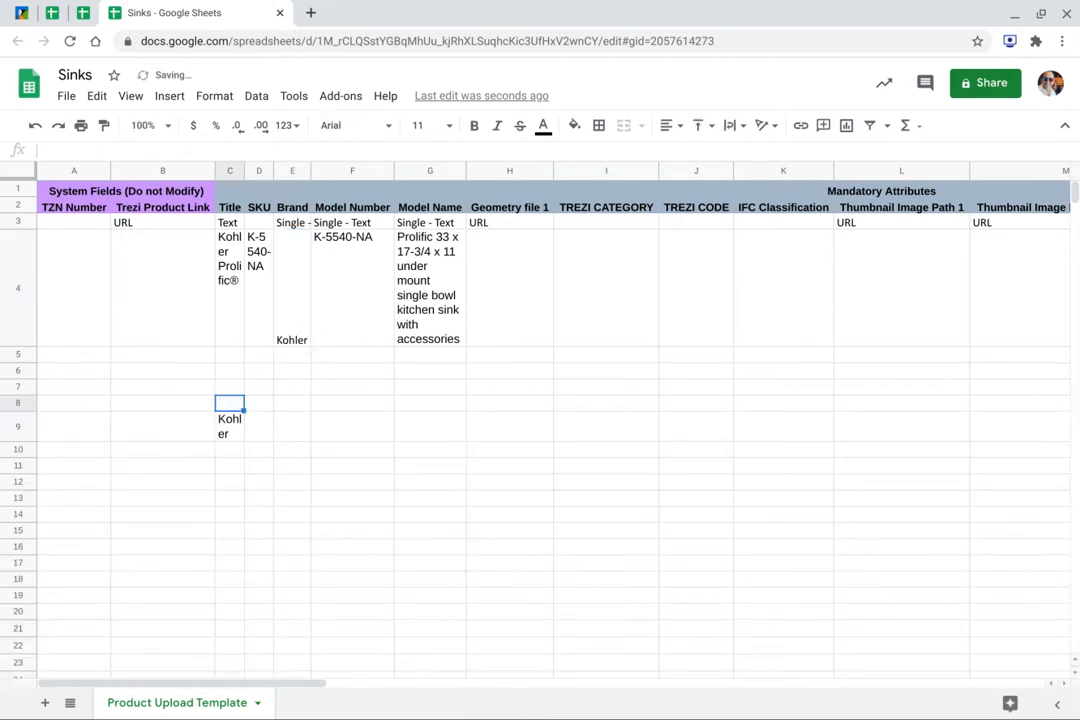
{"action": "left_click", "coordinate": [236, 432]}
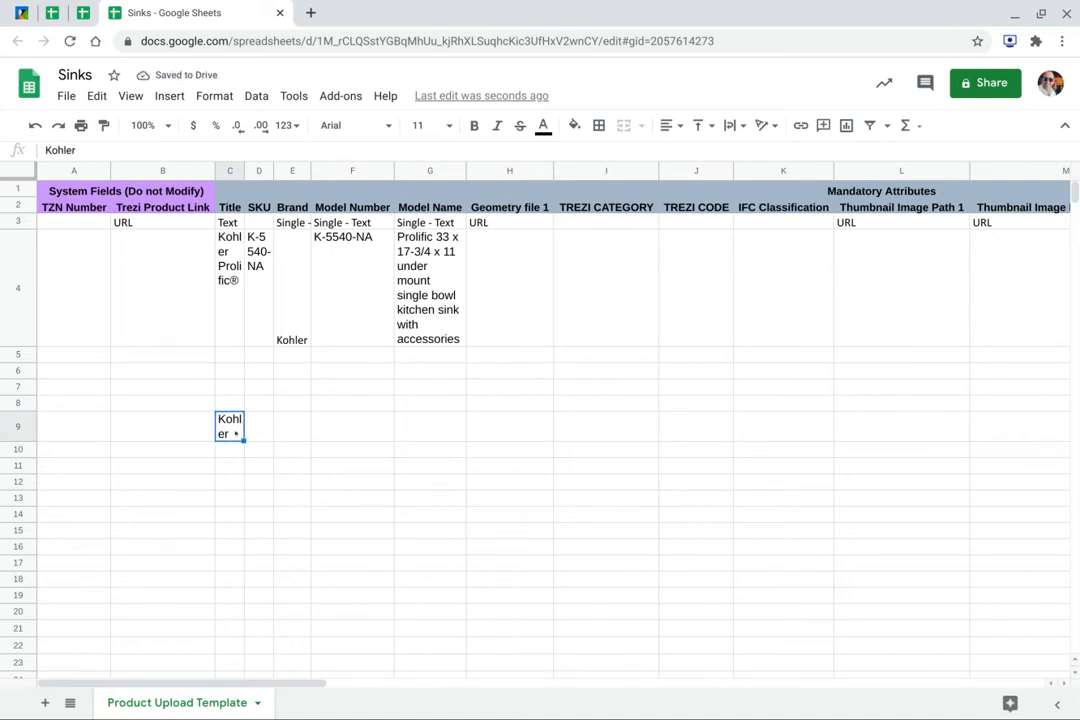
{"action": "key", "text": "Delete"}
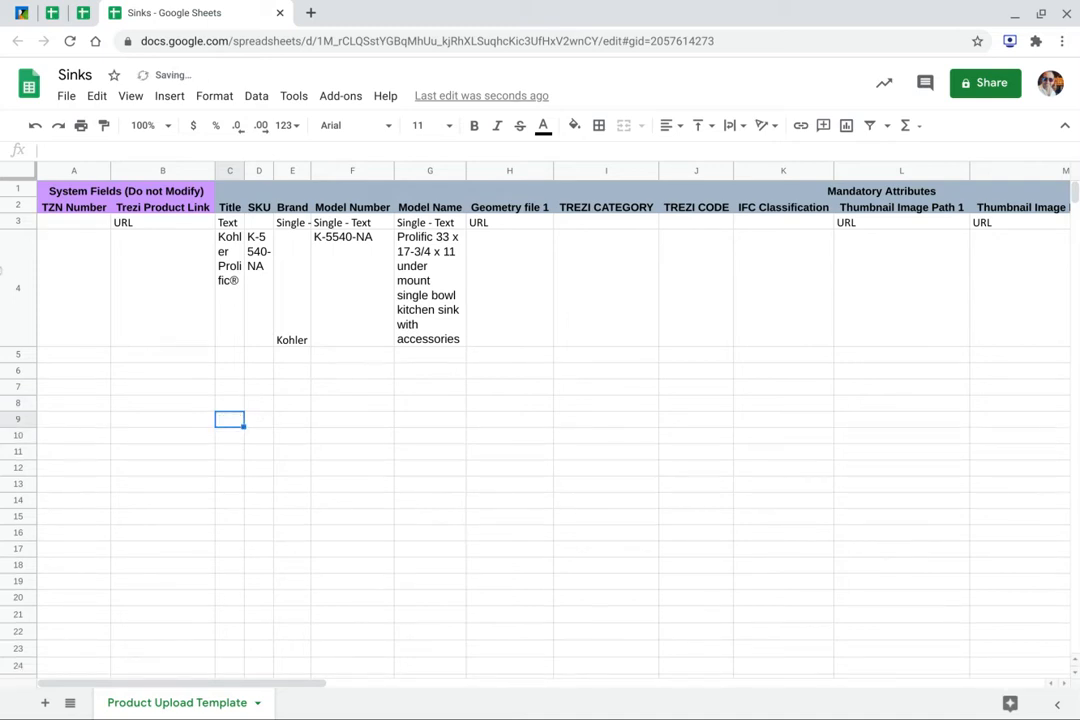
Set the vertical alignment of all cells in row 4 to top.
{"action": "left_click", "coordinate": [8, 270]}
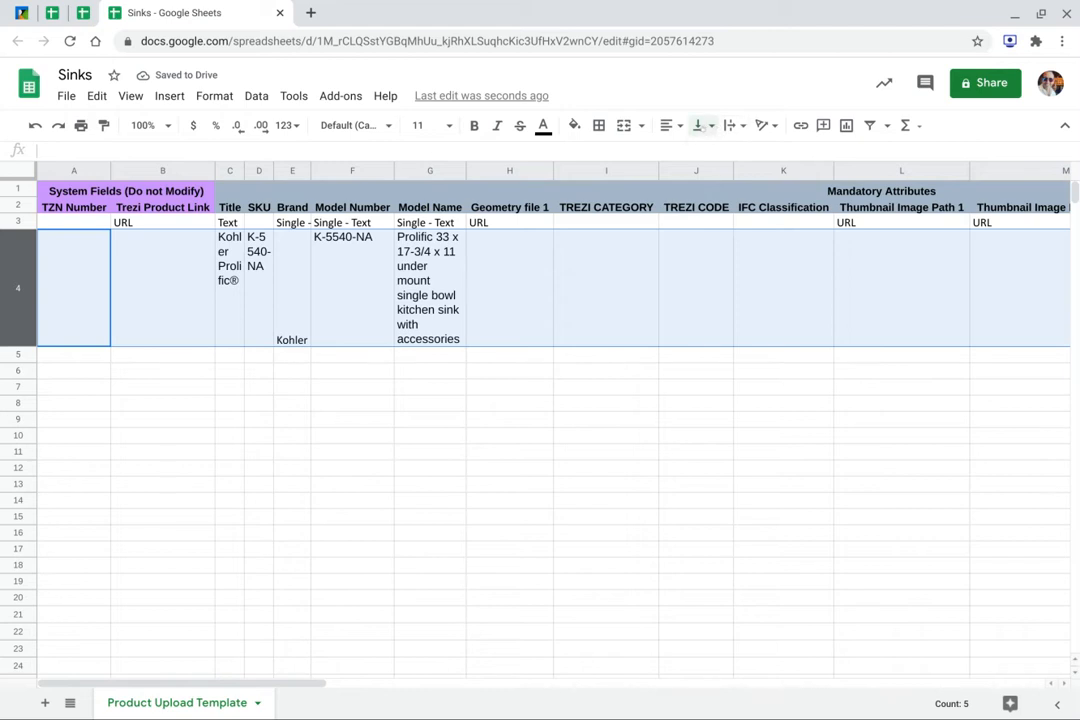
{"action": "left_click", "coordinate": [703, 125]}
{"action": "left_click", "coordinate": [700, 152]}
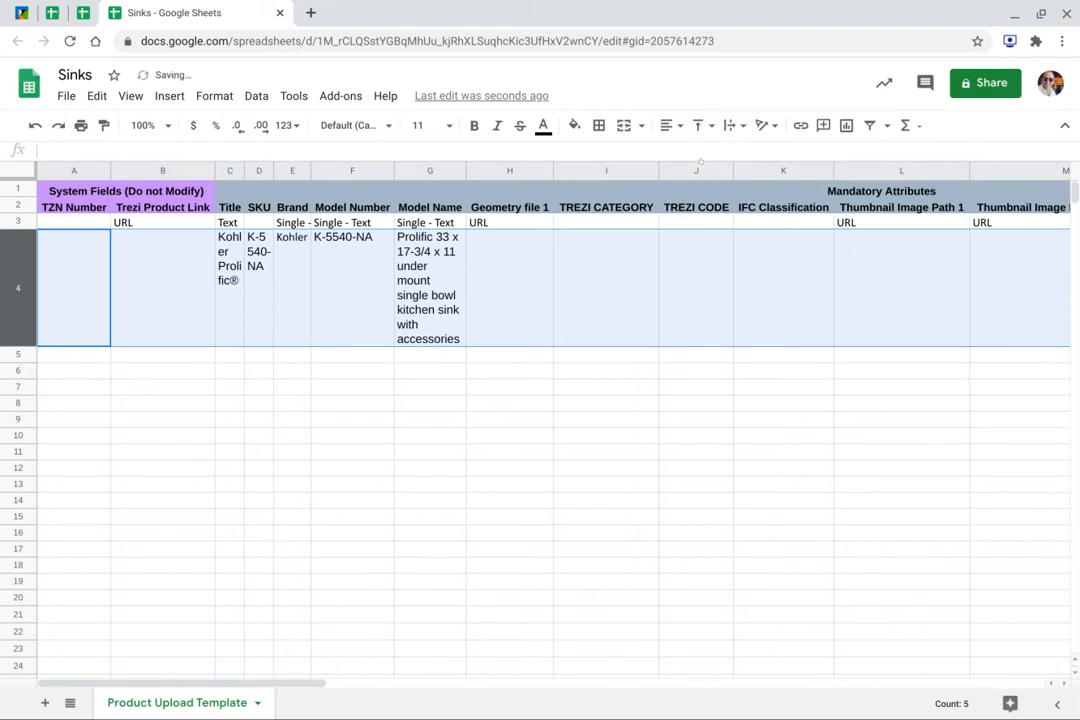
Copy the full file name 5540SINK.skp from the Product Assets folder into the Geometry file 1 cell H4.
{"action": "left_click", "coordinate": [628, 287]}
{"action": "left_click", "coordinate": [521, 286]}
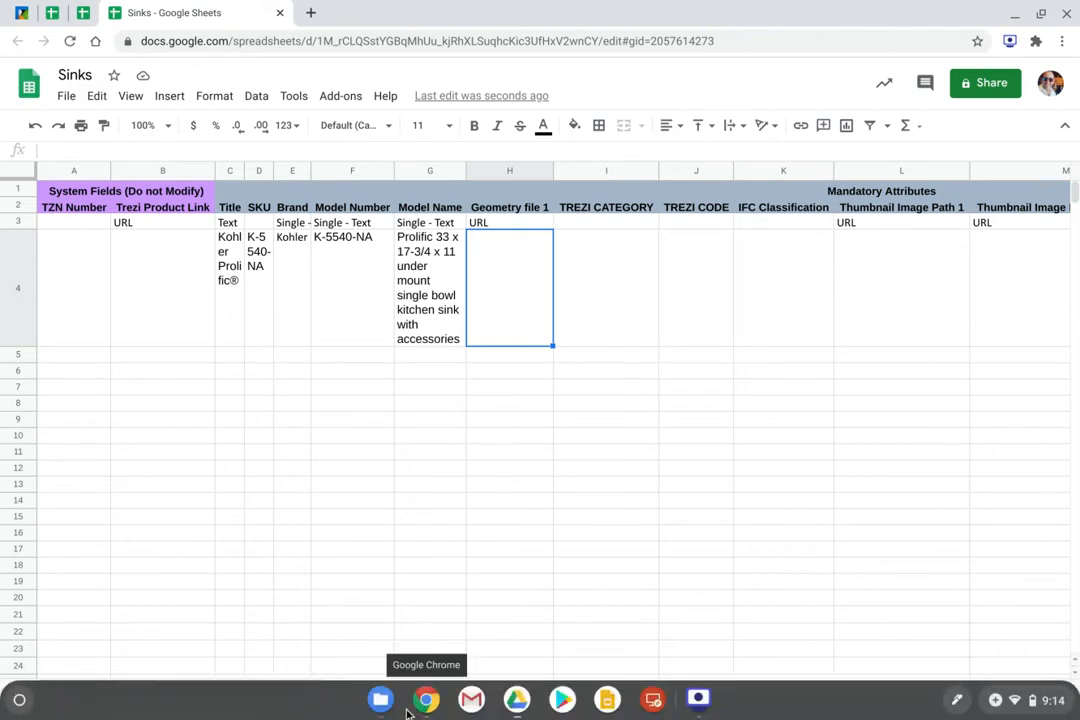
{"action": "left_click", "coordinate": [380, 699]}
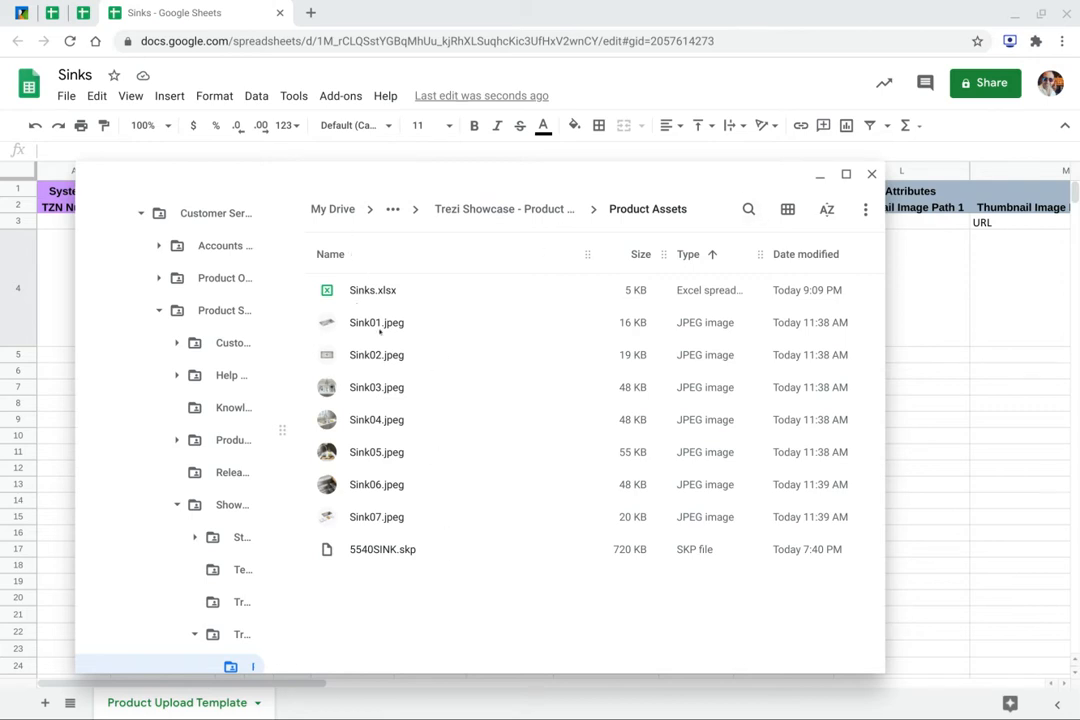
{"action": "left_click_drag", "start_coordinate": [358, 550], "coordinate": [352, 549]}
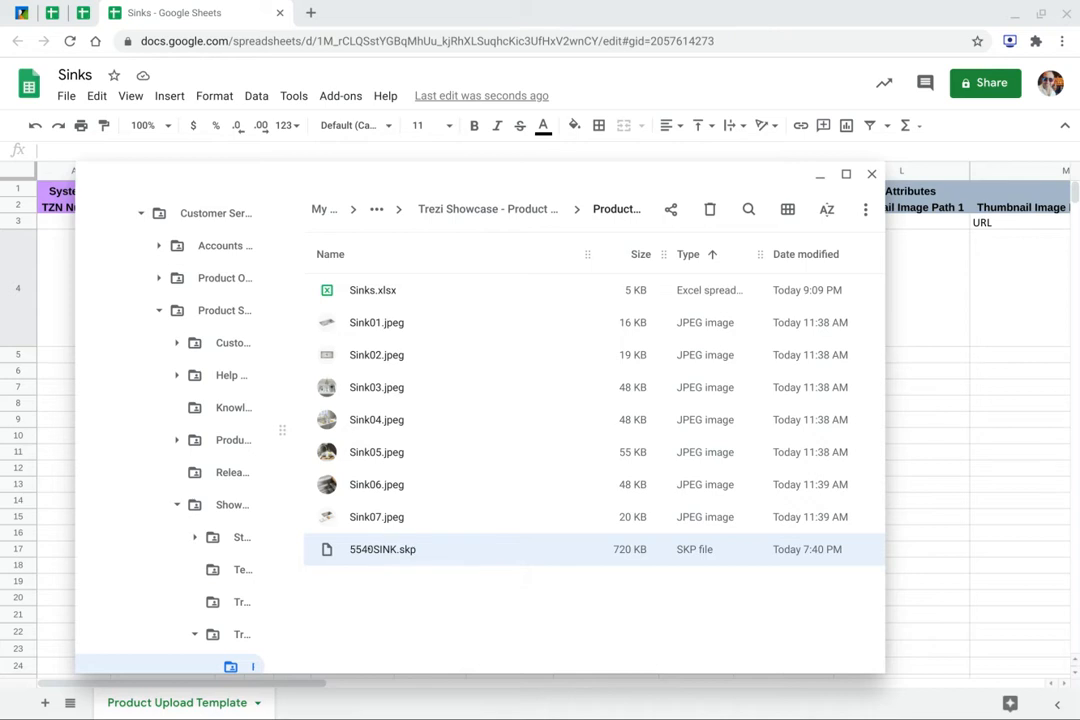
{"action": "right_click", "coordinate": [372, 549]}
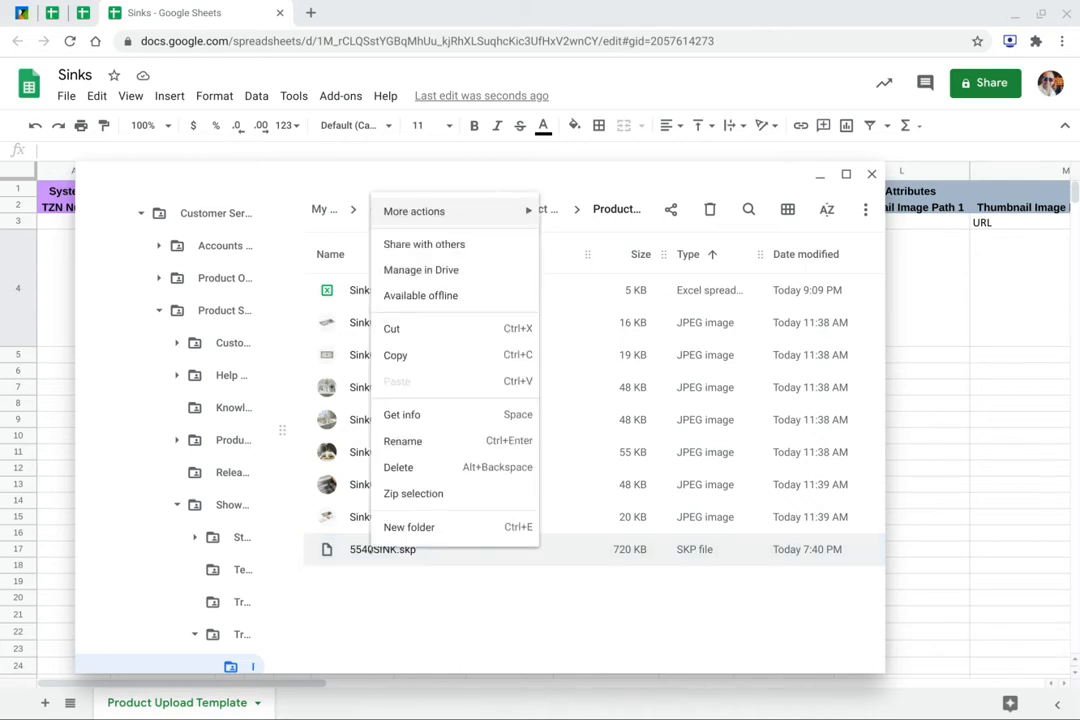
{"action": "left_click", "coordinate": [402, 441]}
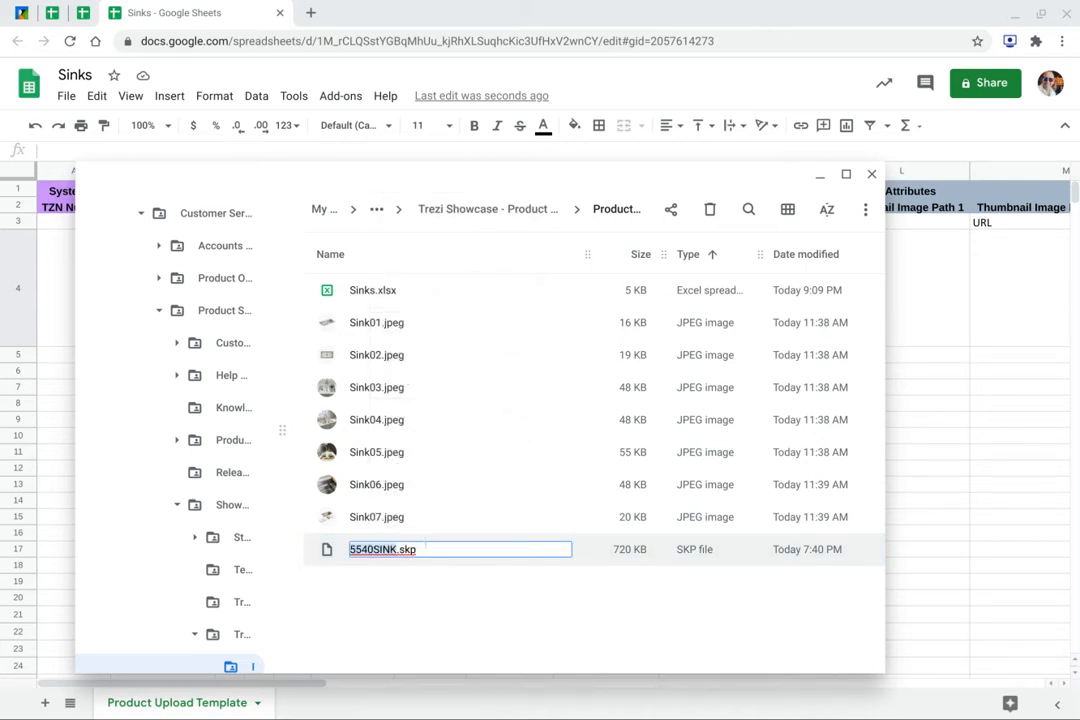
{"action": "key", "text": "ctrl+a"}
{"action": "key", "text": "ctrl+c"}
{"action": "key", "text": "Escape"}
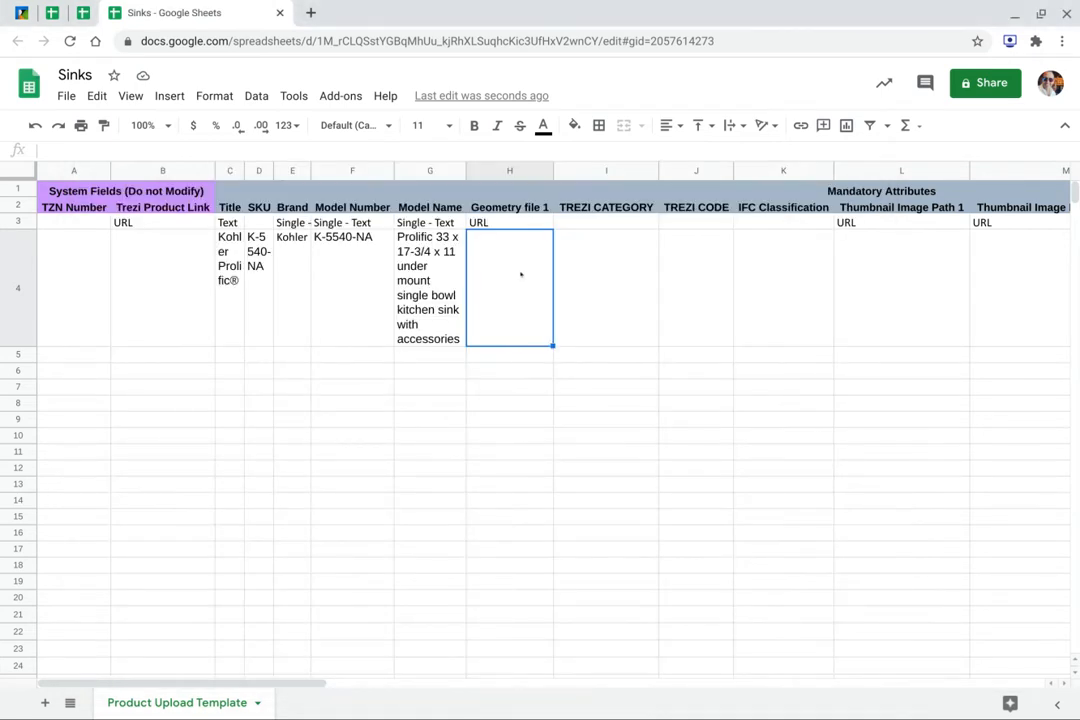
{"action": "key", "text": "ctrl+v"}
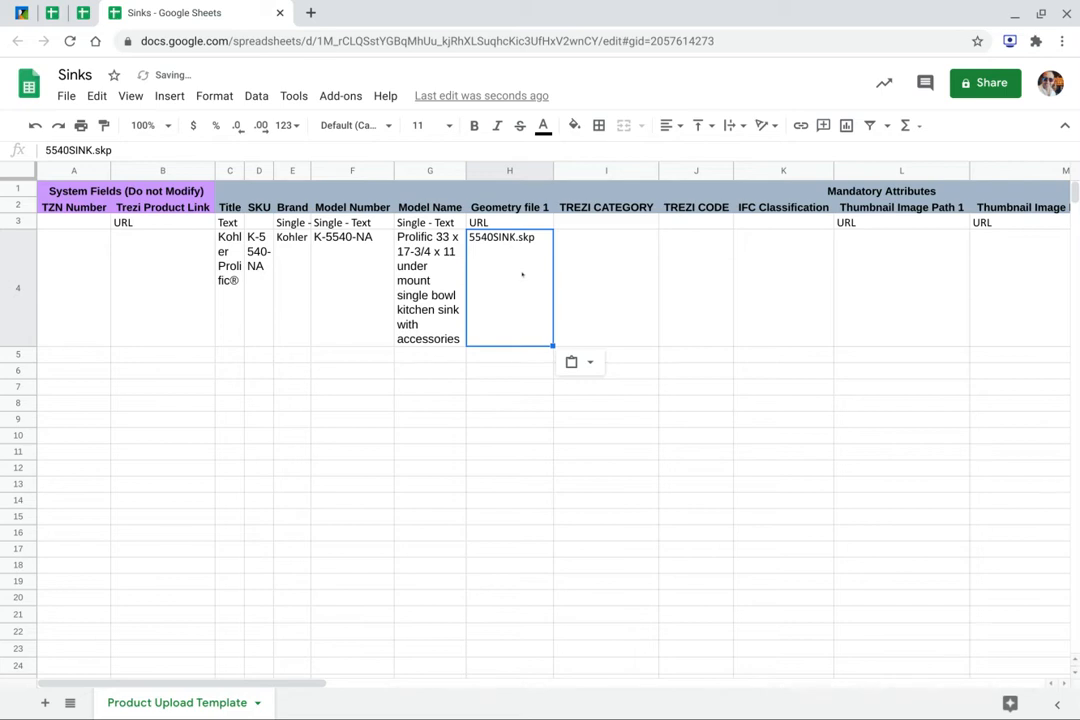
Copy the category code and category from A2:B2 of the Product Clusters and Attributes sheet into I5:J5 of the Sinks template.
{"action": "left_click", "coordinate": [618, 274]}
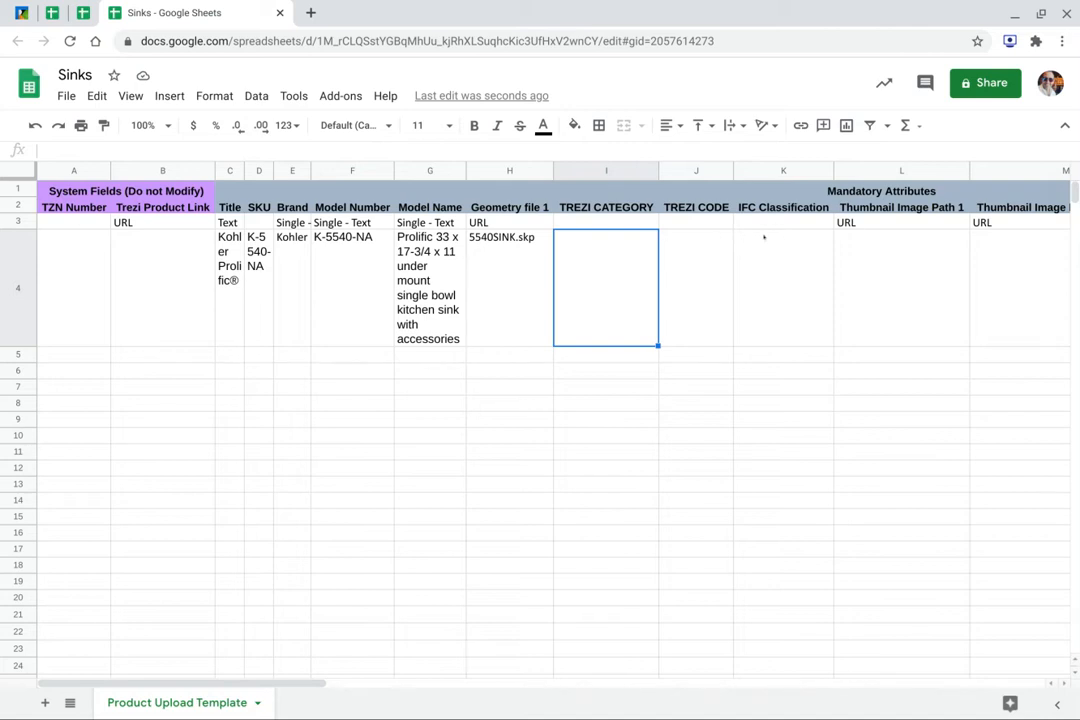
{"action": "left_click", "coordinate": [84, 14]}
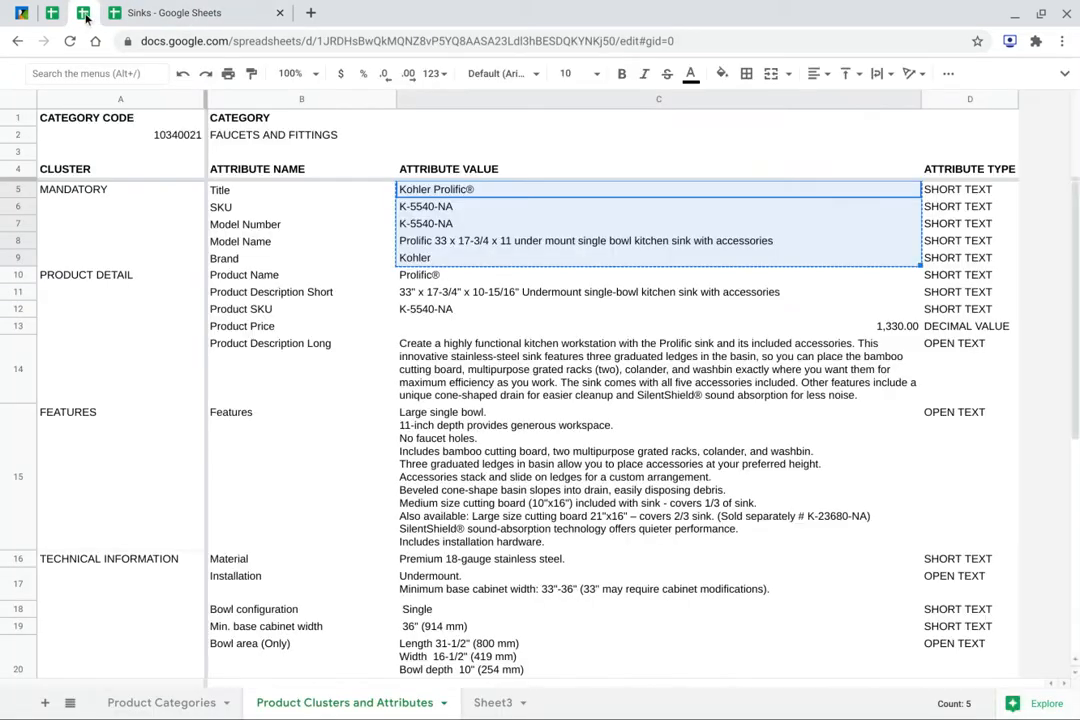
{"action": "left_click", "coordinate": [163, 134]}
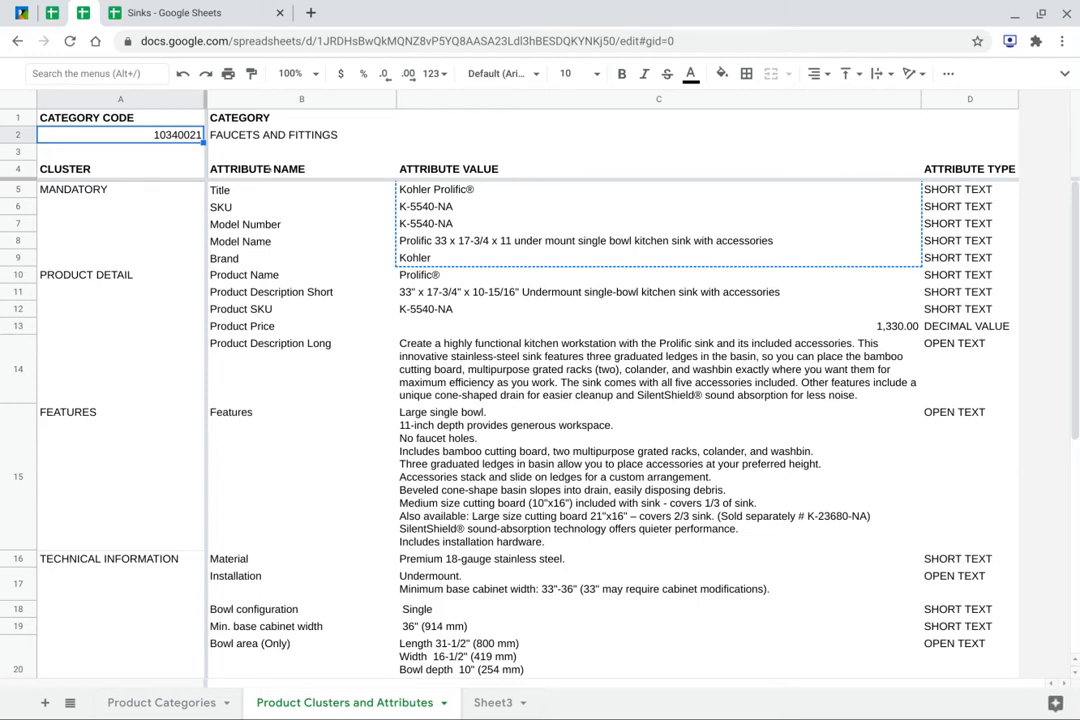
{"action": "left_click", "coordinate": [265, 134], "text": "shift"}
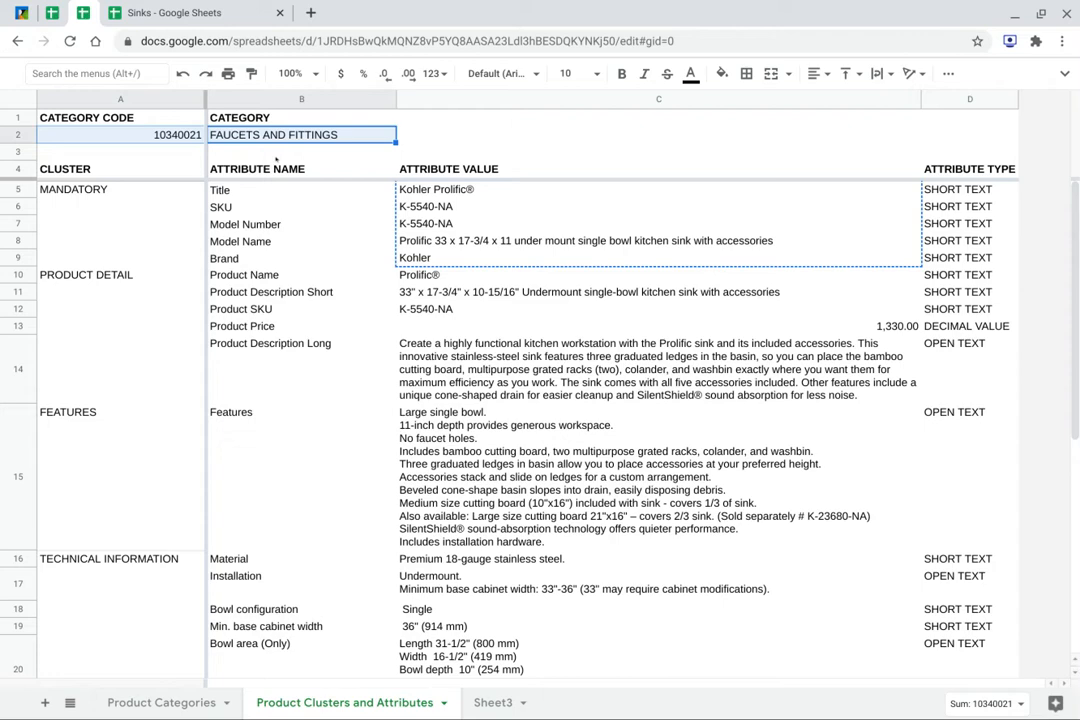
{"action": "left_click", "coordinate": [190, 15]}
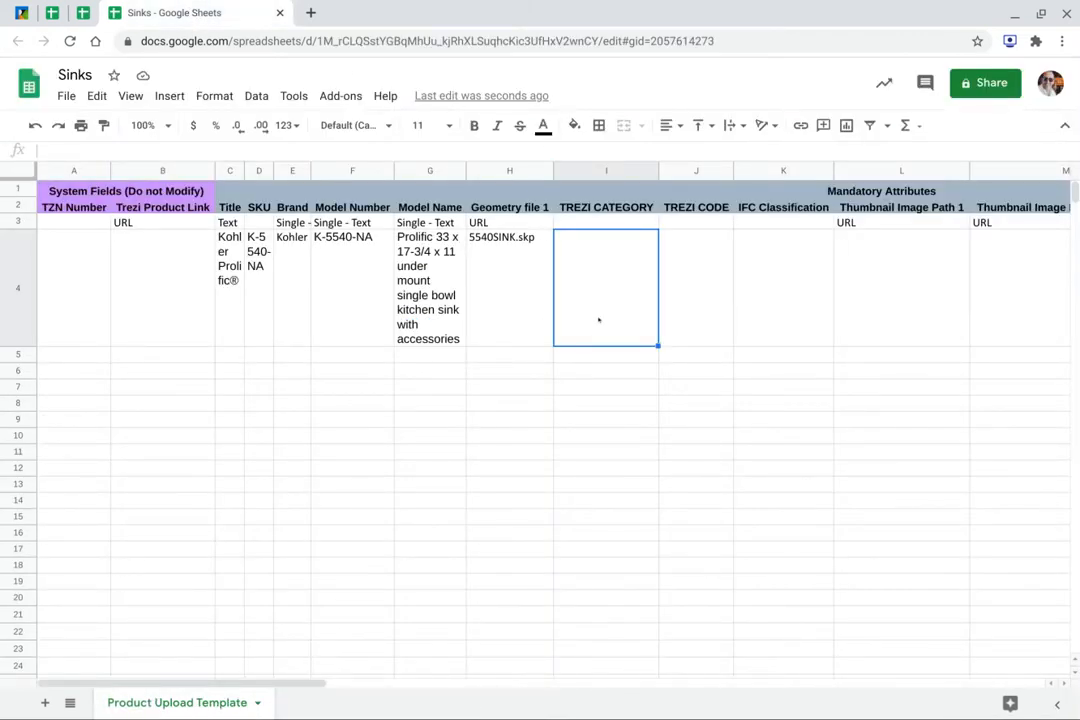
{"action": "left_click", "coordinate": [601, 354]}
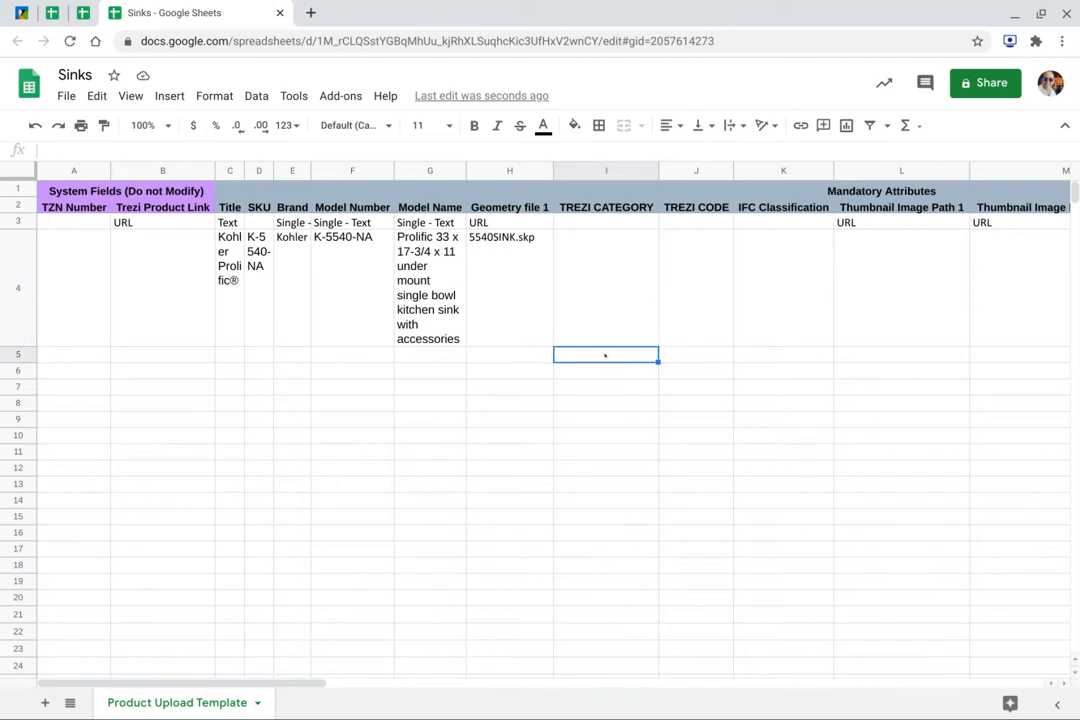
{"action": "key", "text": "ctrl+v"}
Move FAUCETS AND FITTINGS from J5 to the TREZI CATEGORY cell I4.
{"action": "left_click", "coordinate": [683, 369]}
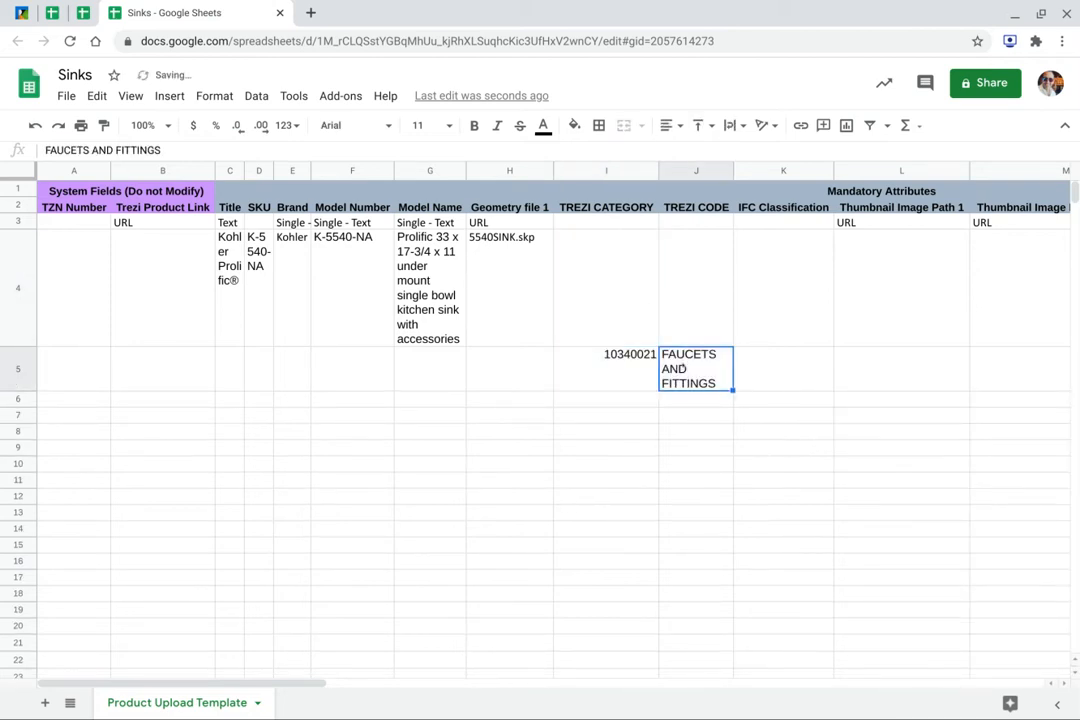
{"action": "key", "text": "ctrl+c"}
{"action": "left_click", "coordinate": [629, 291]}
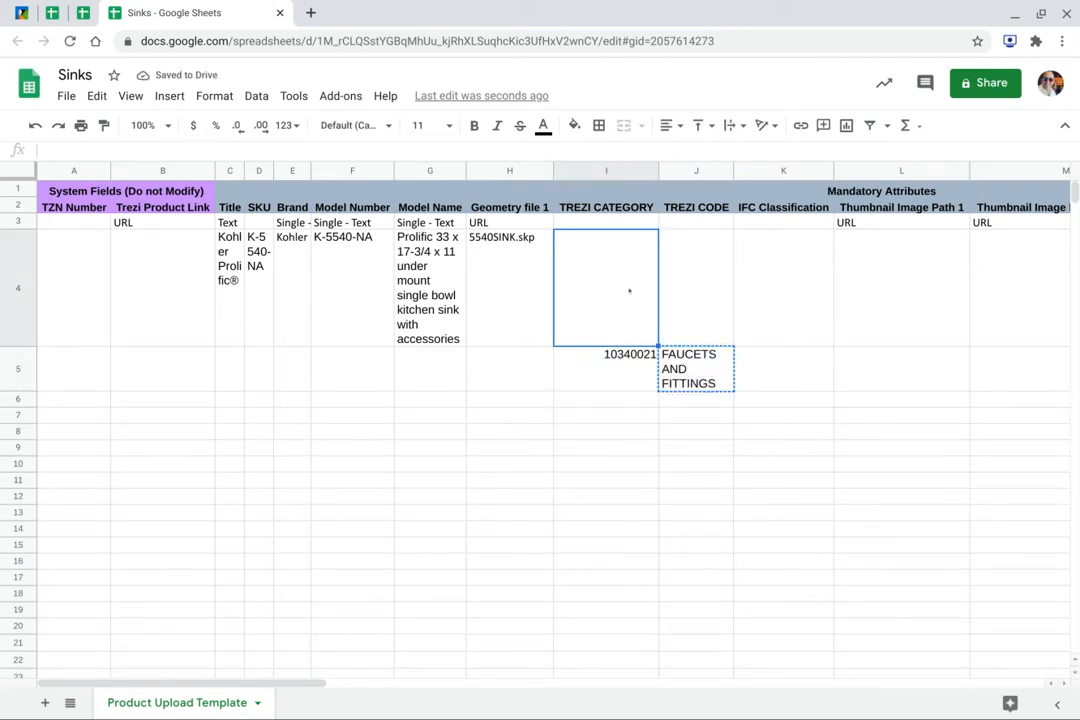
{"action": "key", "text": "ctrl+v"}
Move the category code 10340021 from I5 to the TREZI CODE cell J4.
{"action": "left_click", "coordinate": [629, 354]}
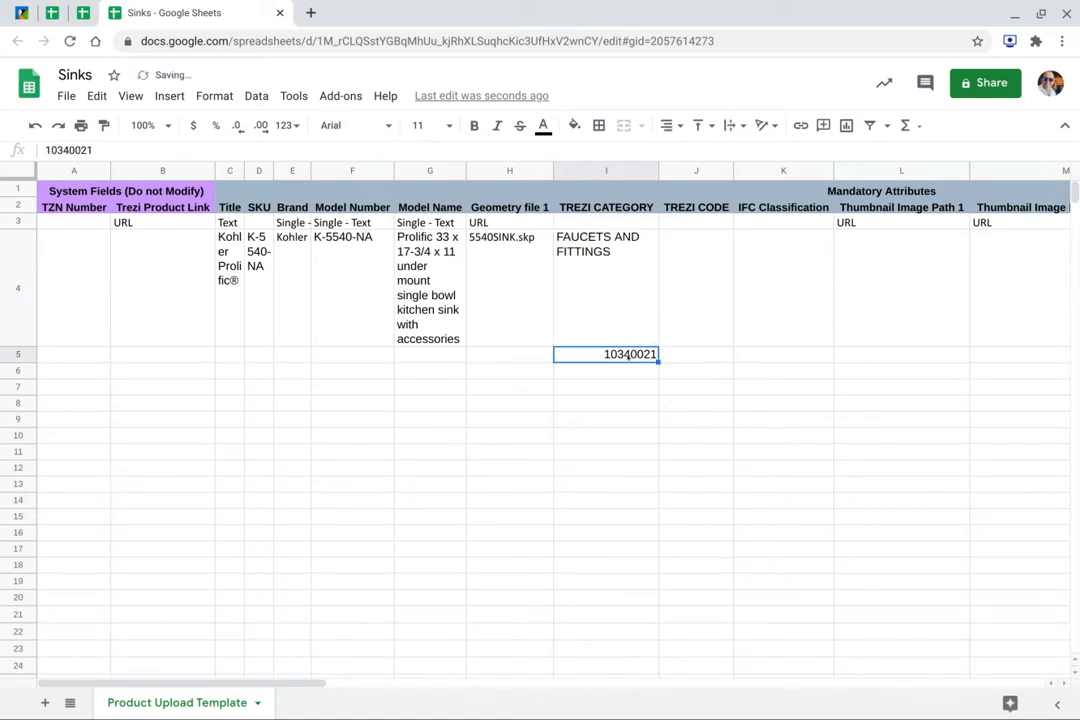
{"action": "key", "text": "ctrl+c"}
{"action": "left_click", "coordinate": [691, 291]}
{"action": "key", "text": "ctrl+v"}
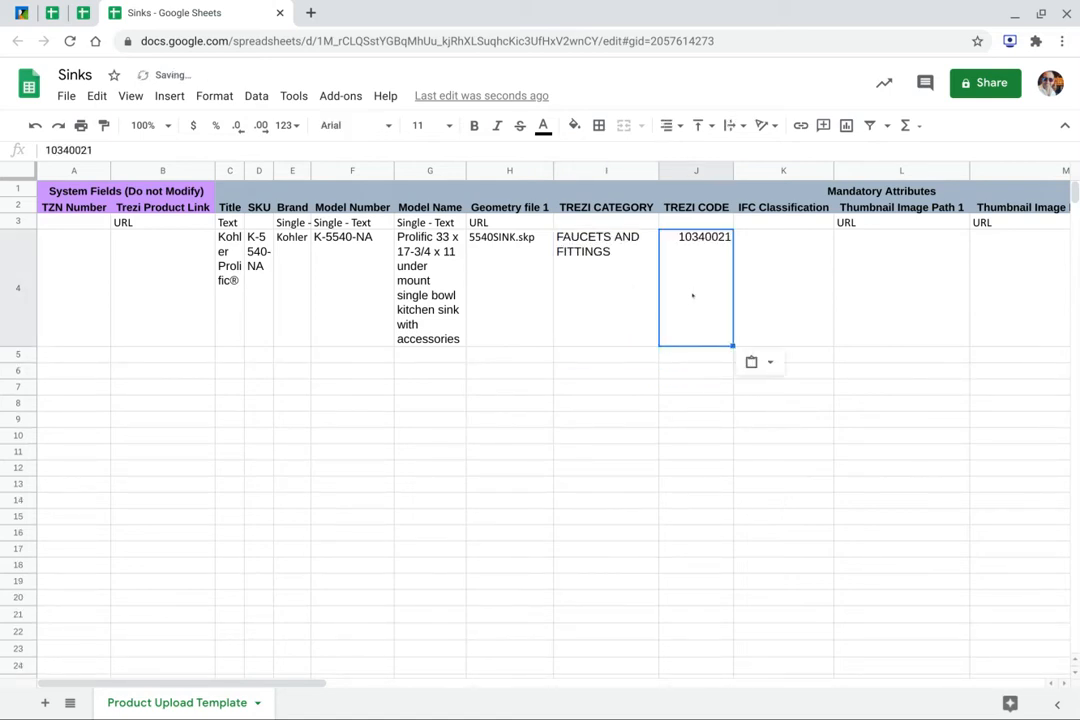
Copy IfcSanitaryTerminalTypeSINK from the Sink row of the IFC Classification sheet into the template's IFC Classification cell K4 and top-align it.
{"action": "left_click", "coordinate": [757, 282]}
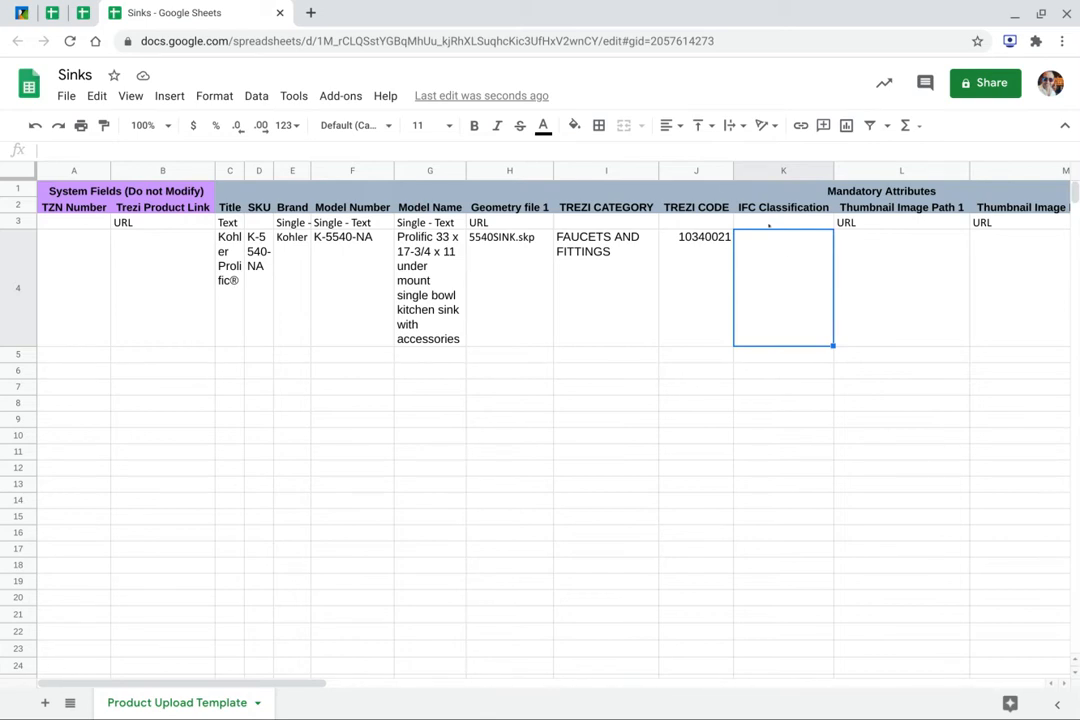
{"action": "left_click", "coordinate": [52, 13]}
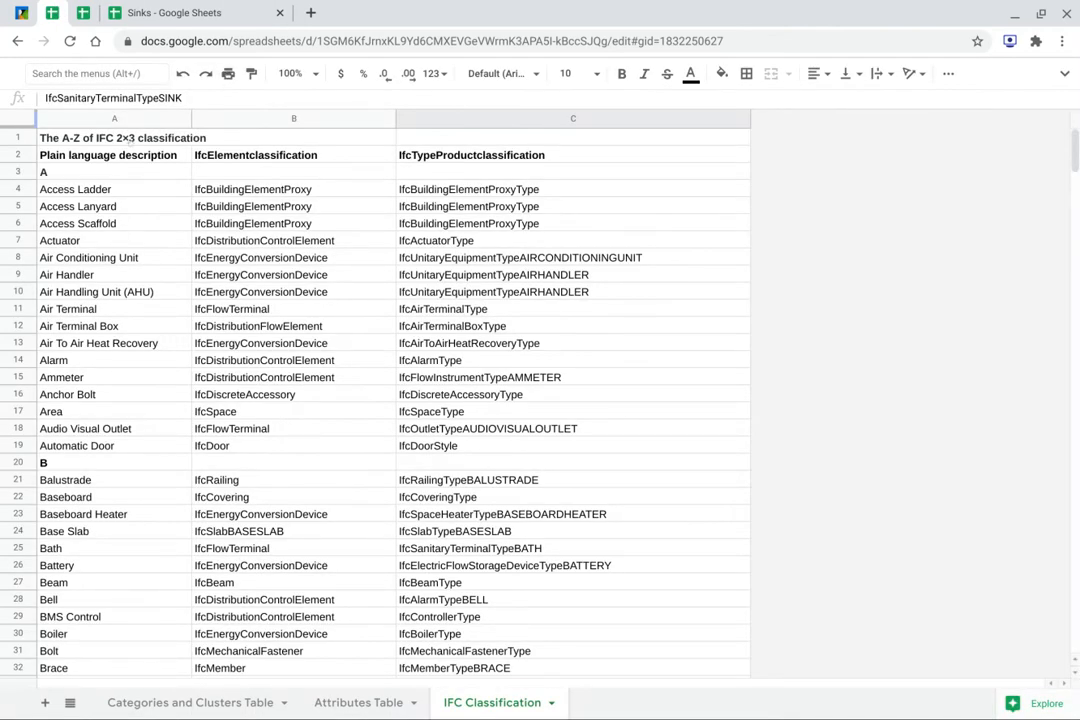
{"action": "scroll", "coordinate": [252, 311], "scroll_direction": "down", "scroll_amount": 18}
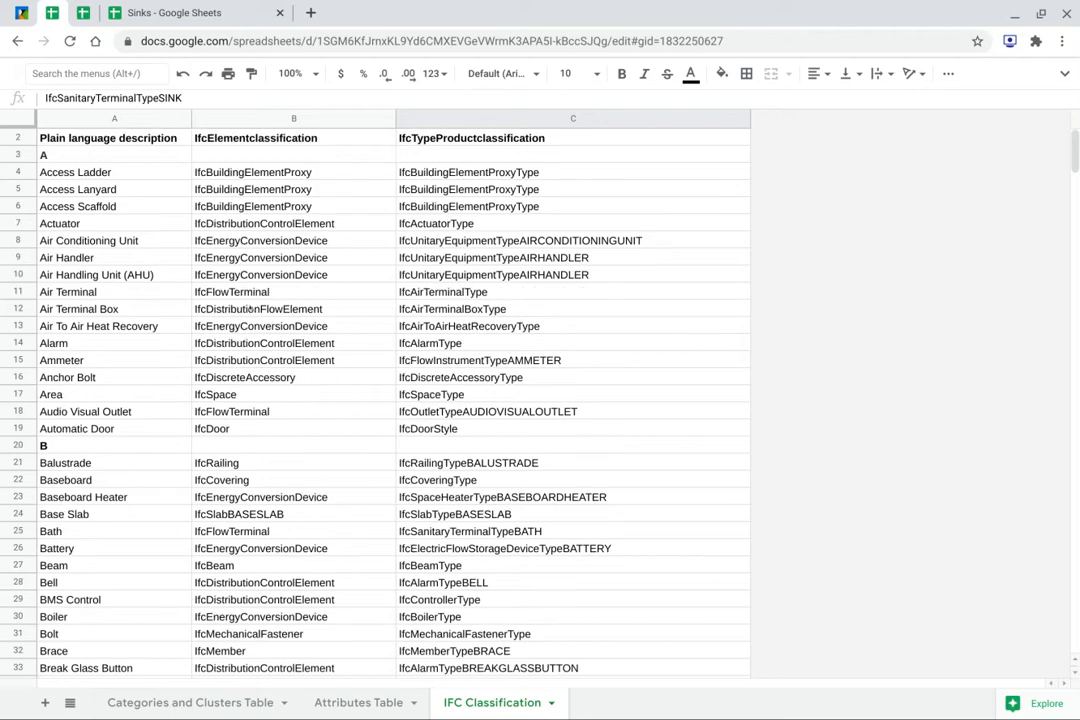
{"action": "scroll", "coordinate": [245, 311], "scroll_direction": "down", "scroll_amount": 20}
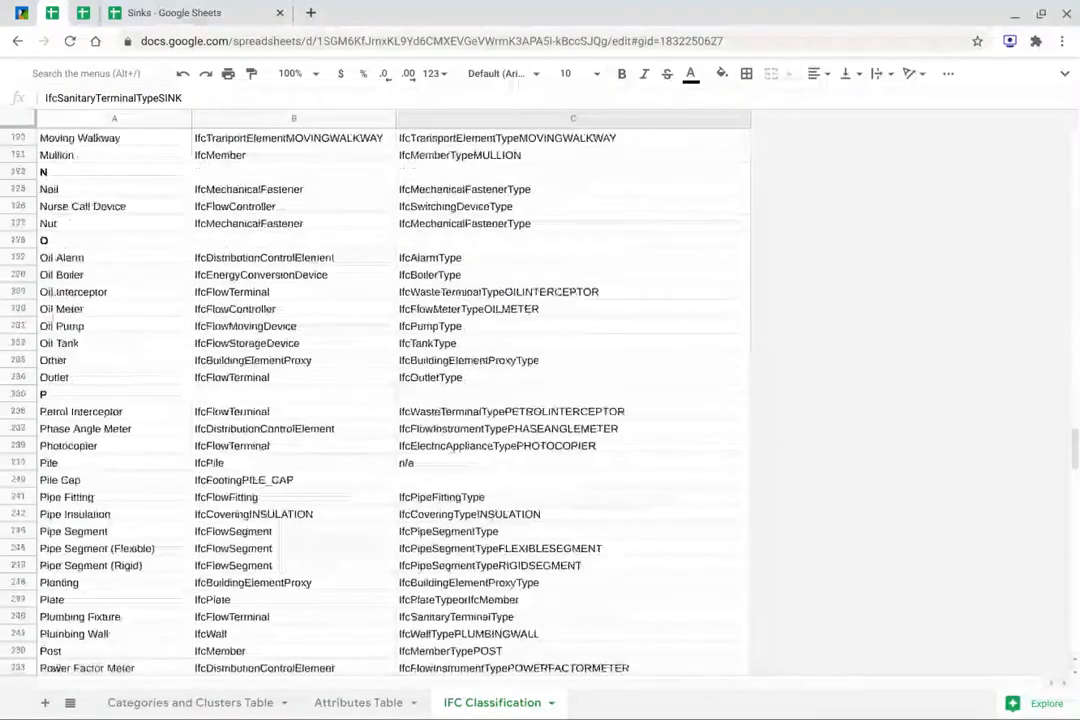
{"action": "scroll", "coordinate": [238, 309], "scroll_direction": "up", "scroll_amount": 11}
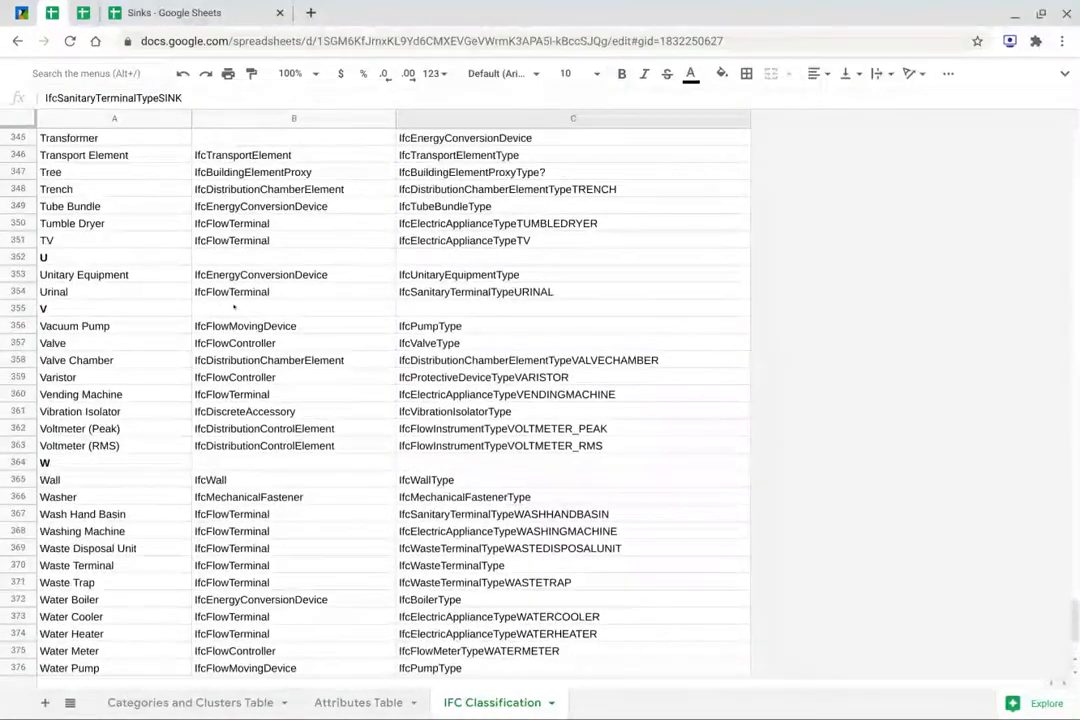
{"action": "scroll", "coordinate": [234, 309], "scroll_direction": "up", "scroll_amount": 7}
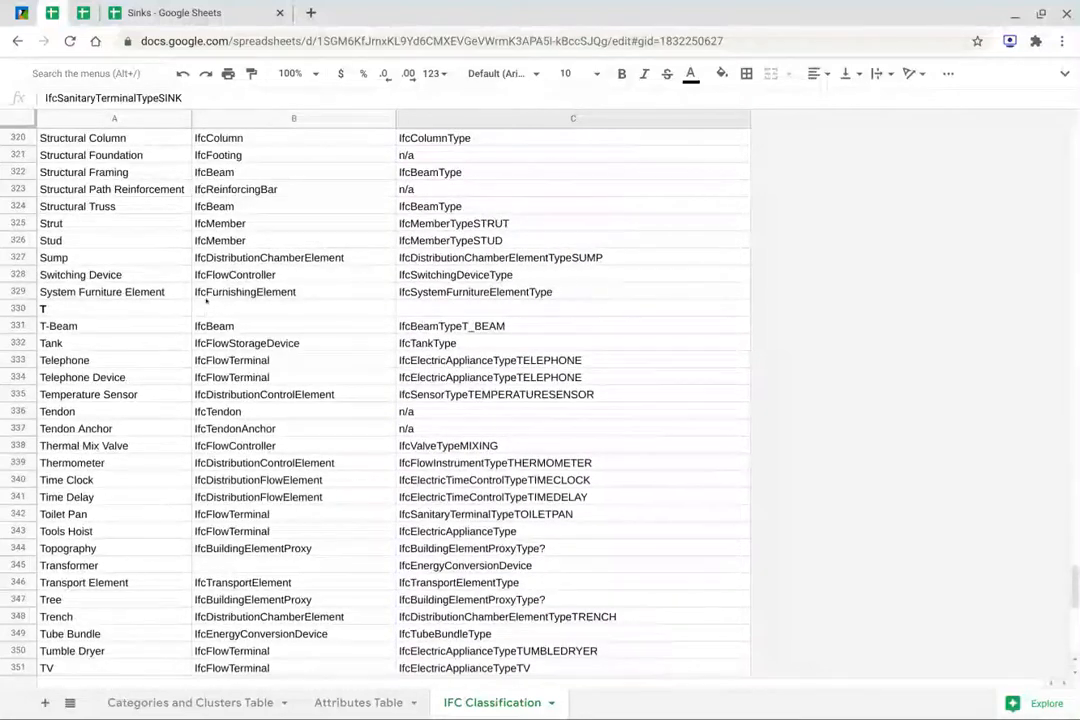
{"action": "scroll", "coordinate": [160, 294], "scroll_direction": "up", "scroll_amount": 3}
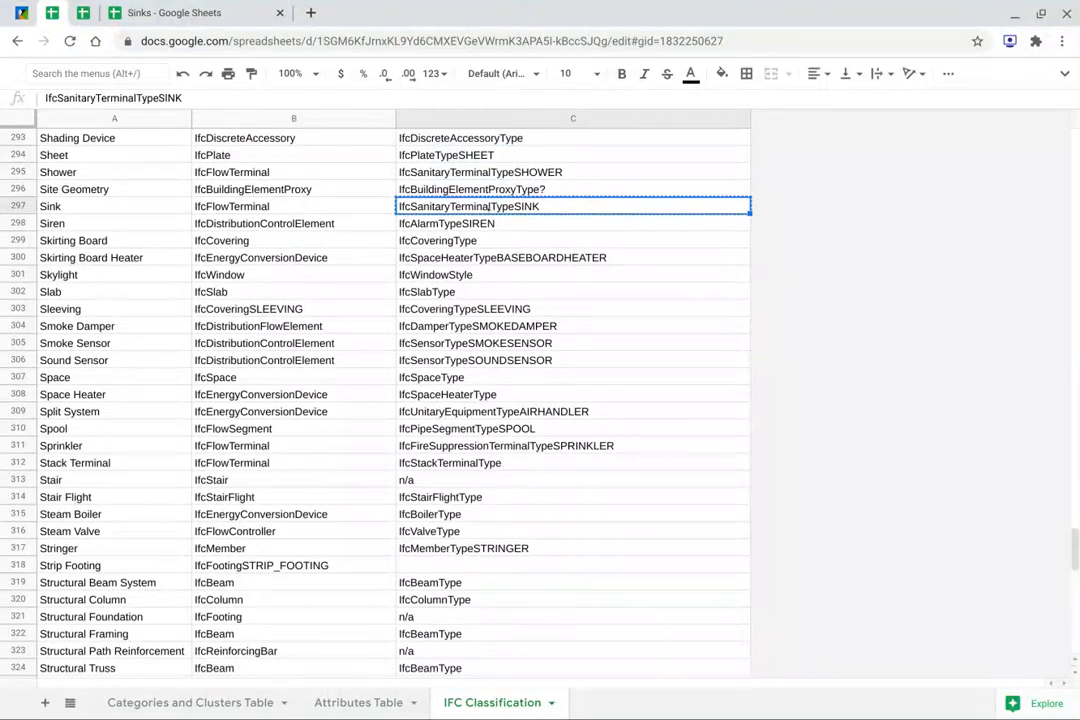
{"action": "left_click", "coordinate": [204, 15]}
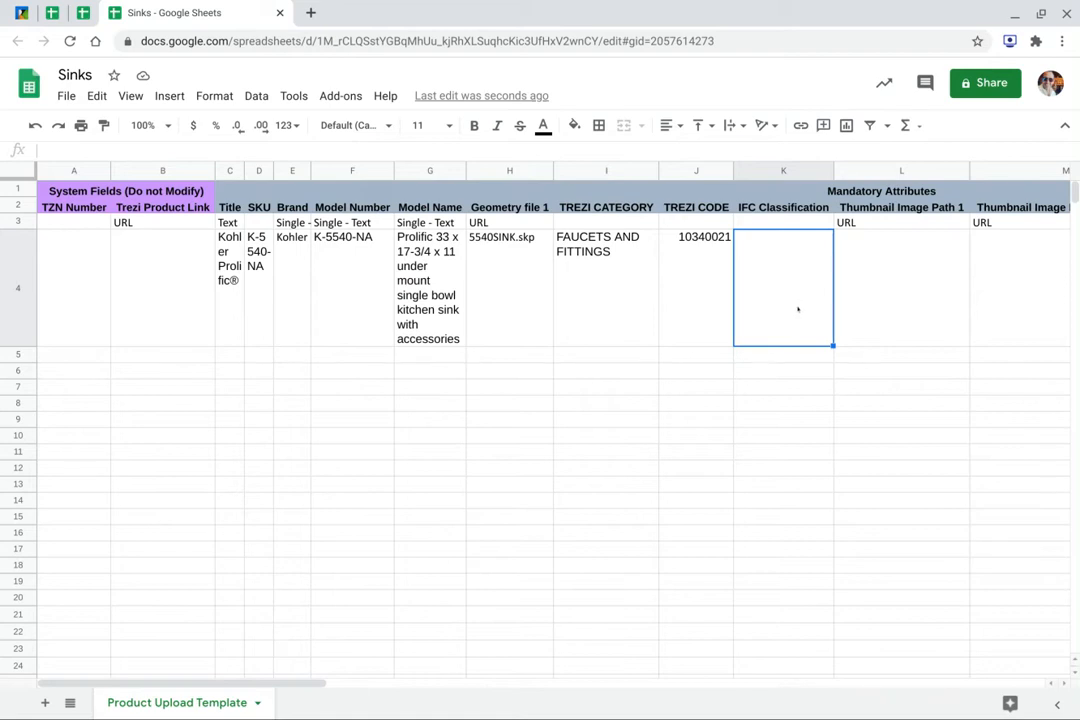
{"action": "key", "text": "ctrl+v"}
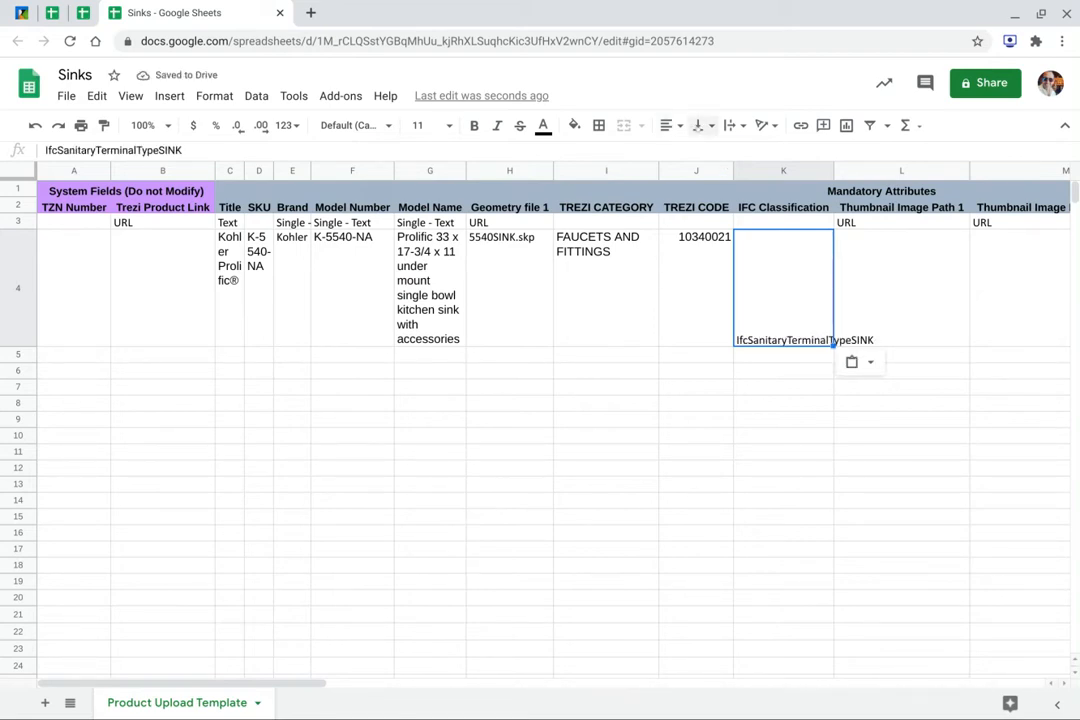
{"action": "left_click", "coordinate": [699, 125]}
{"action": "left_click", "coordinate": [701, 152]}
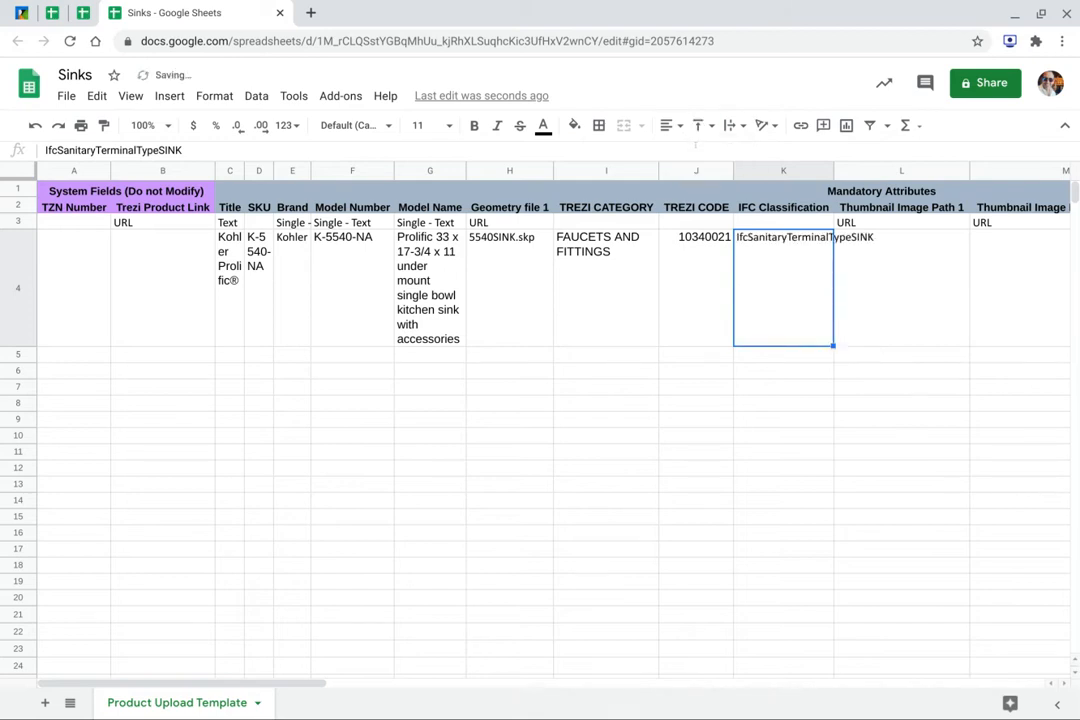
Copy the full file name Sink01.jpeg from the Product Assets folder into the Thumbnail Image Path 1 cell L4.
{"action": "left_click", "coordinate": [882, 304]}
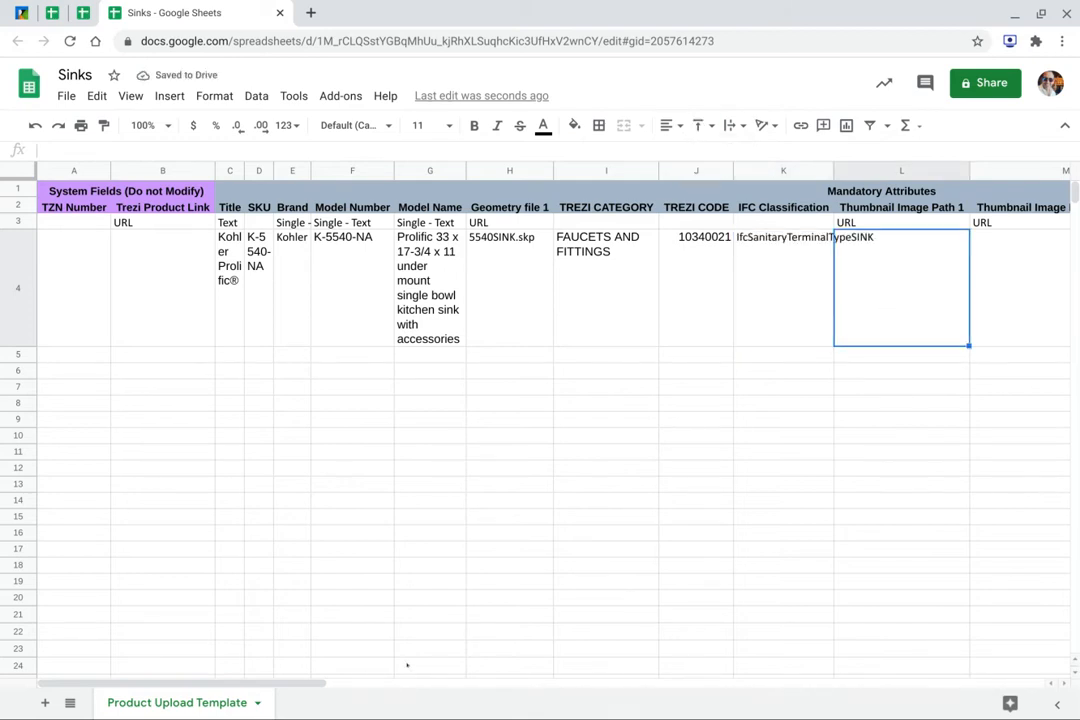
{"action": "left_click_drag", "start_coordinate": [319, 688], "coordinate": [488, 690]}
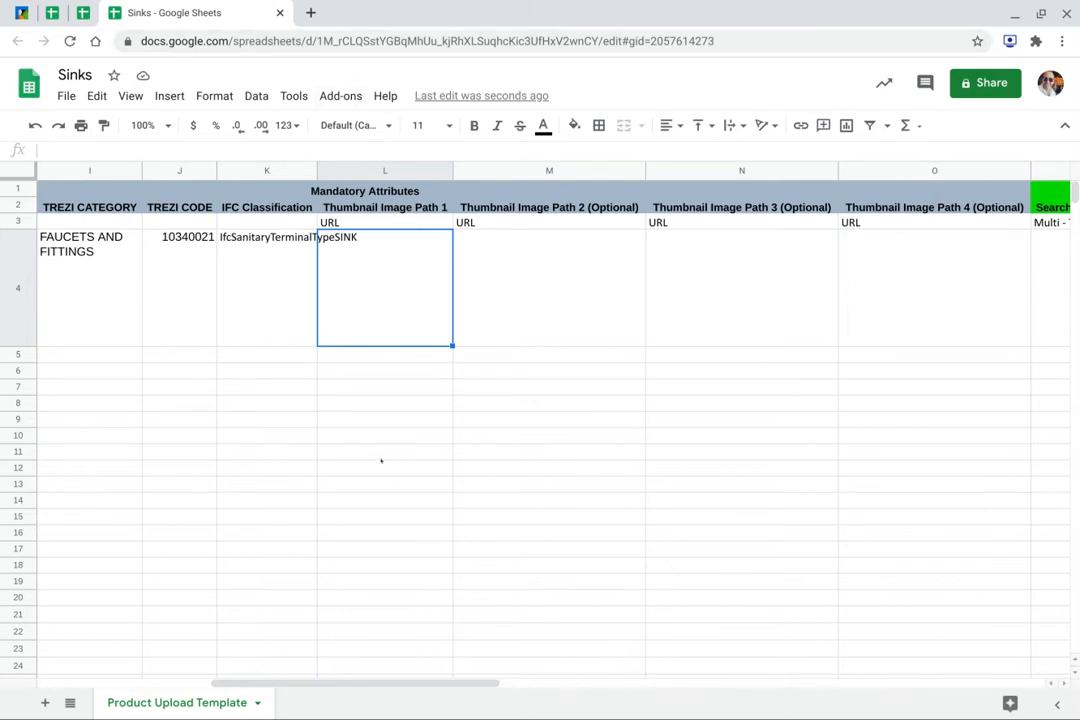
{"action": "key", "text": "alt+Tab"}
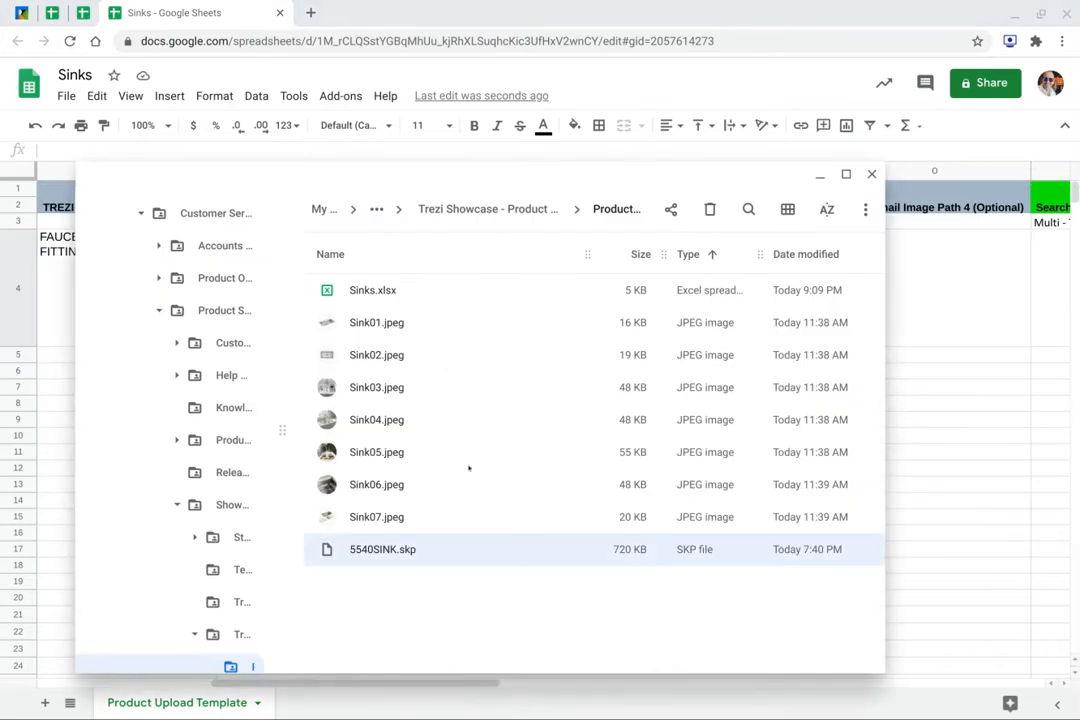
{"action": "left_click", "coordinate": [361, 325]}
{"action": "right_click", "coordinate": [361, 325]}
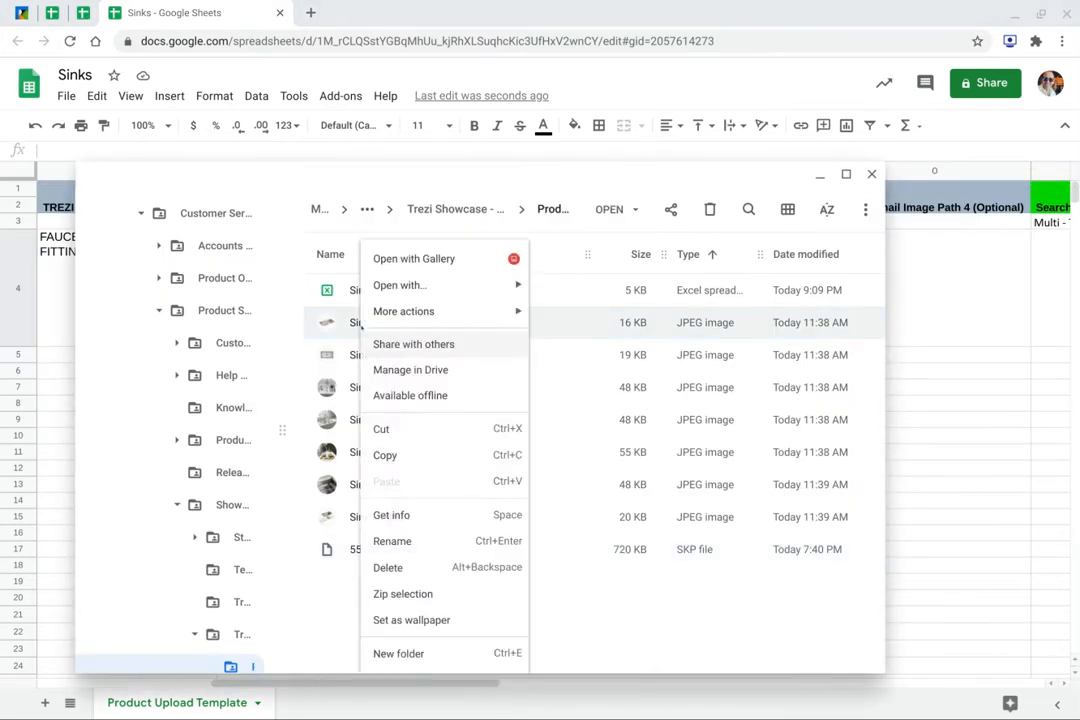
{"action": "left_click", "coordinate": [415, 540]}
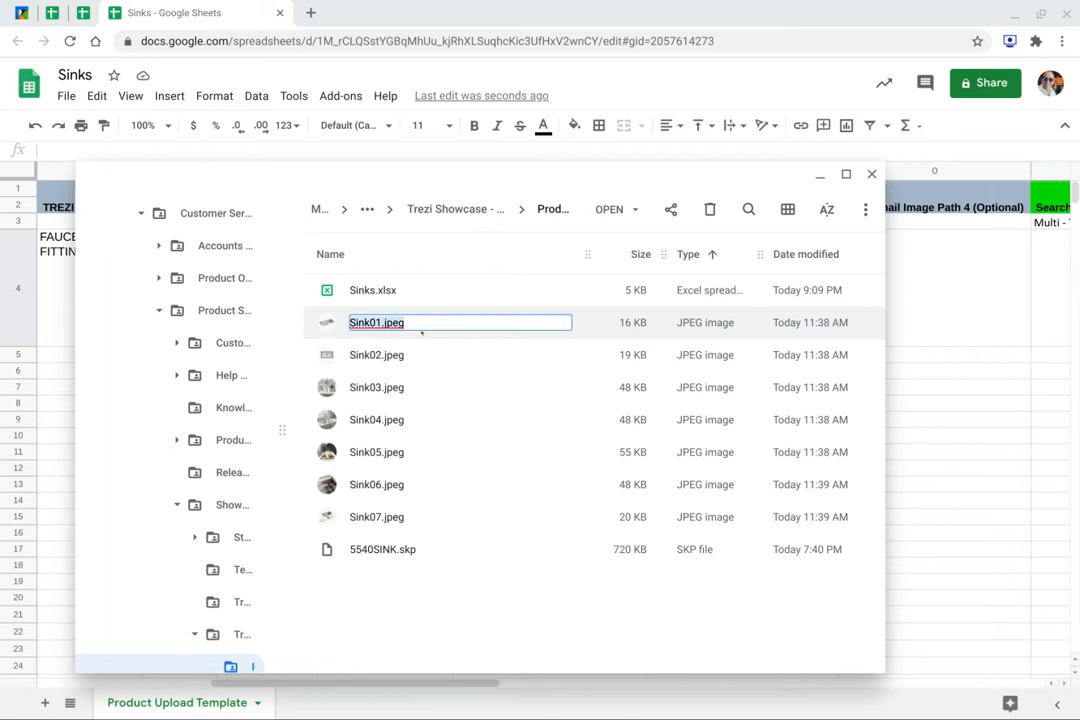
{"action": "left_click", "coordinate": [928, 376]}
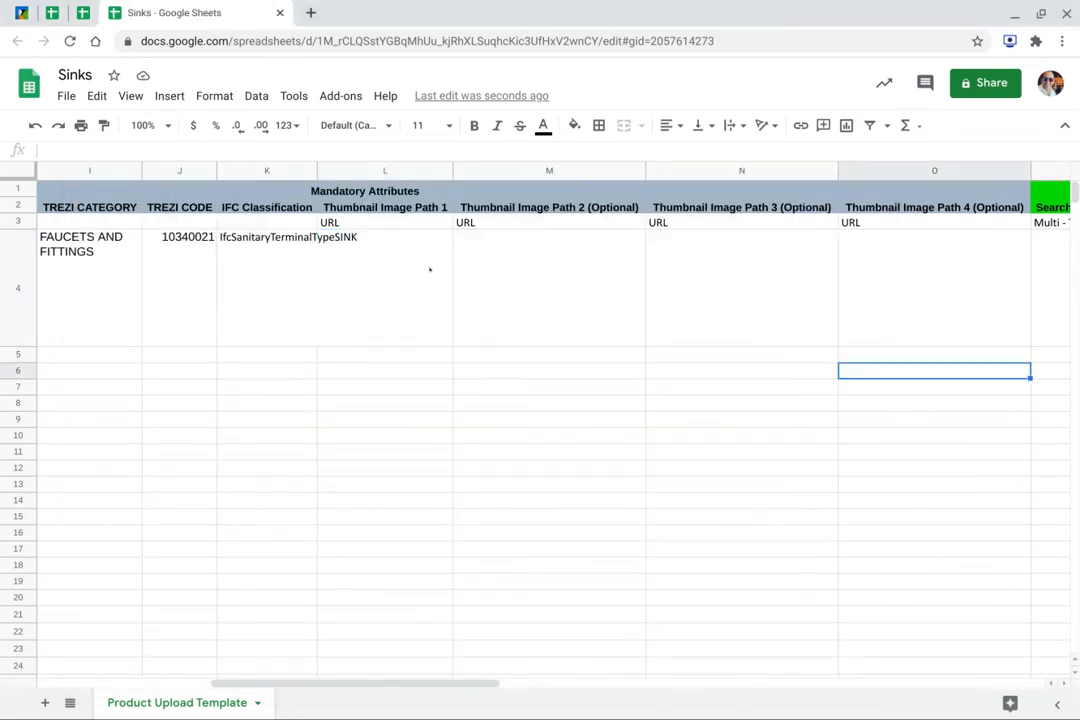
{"action": "left_click", "coordinate": [417, 310]}
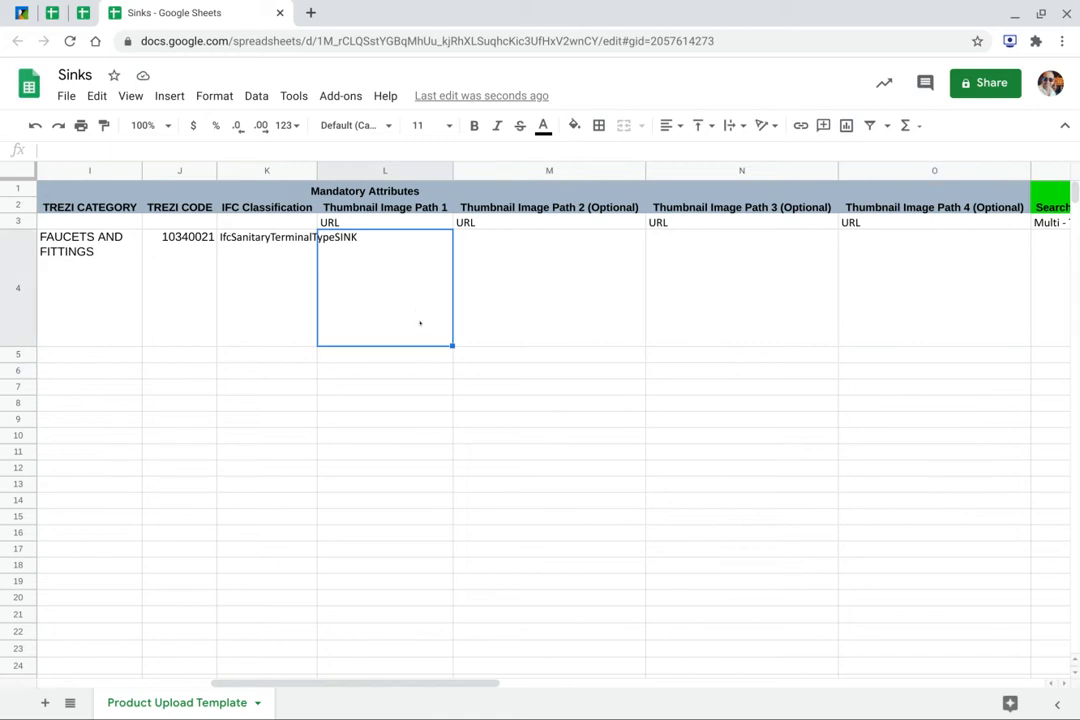
{"action": "type", "text": "Sink01.jpeg"}
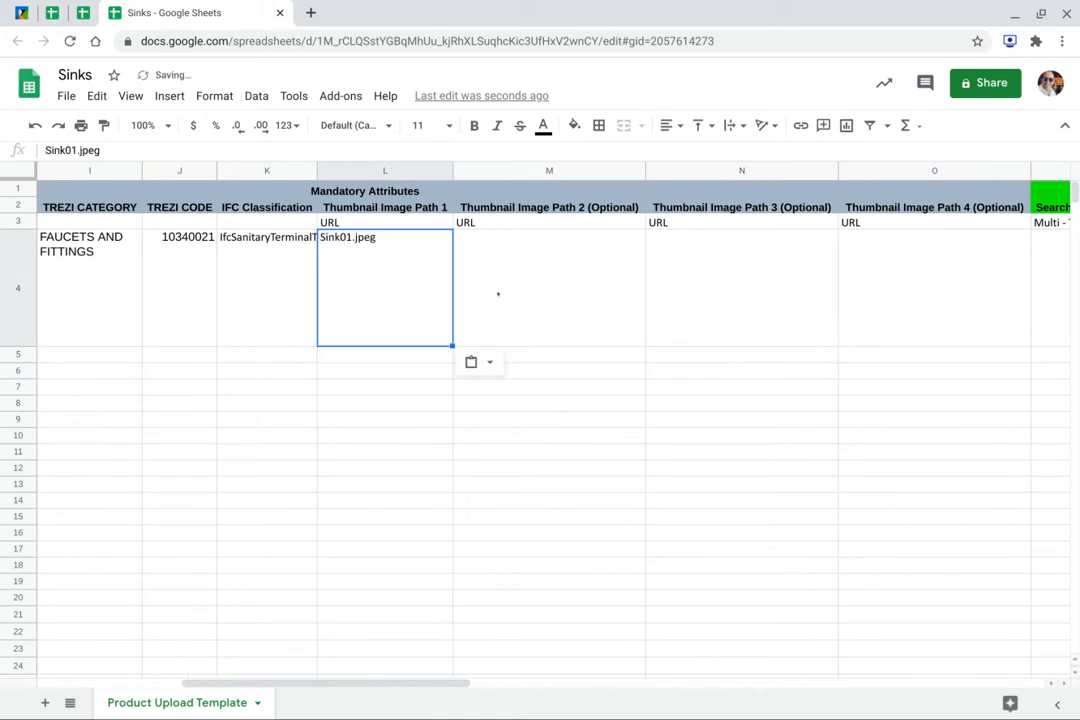
Paste Sink01.jpeg into the Thumbnail Image Path 2, 3 and 4 cells M4, N4 and O4.
{"action": "left_click", "coordinate": [498, 294]}
{"action": "type", "text": "Sink01.jpeg"}
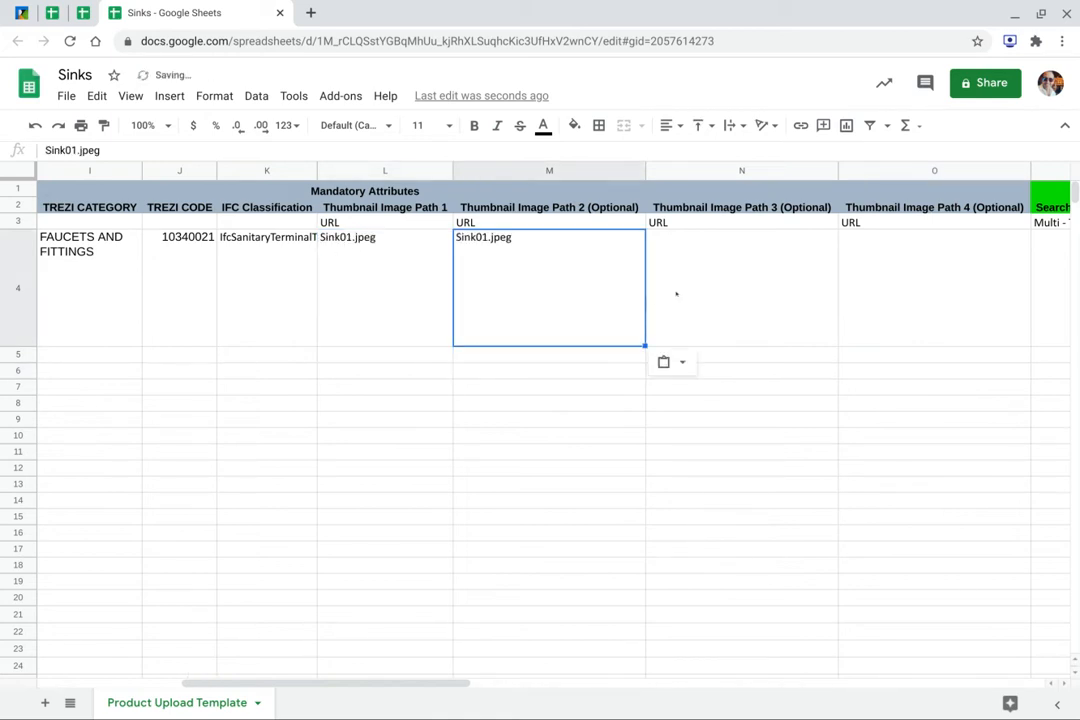
{"action": "left_click", "coordinate": [676, 294]}
{"action": "type", "text": "Sink01.jpeg"}
{"action": "left_click", "coordinate": [868, 299]}
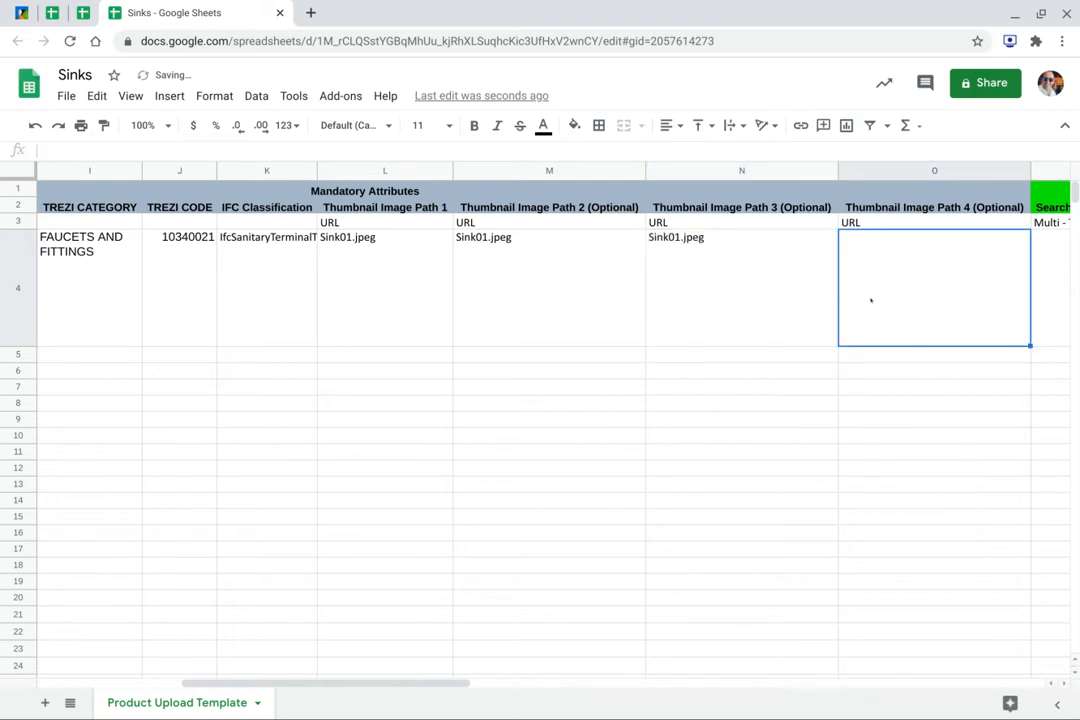
{"action": "type", "text": "Sink01.jpeg"}
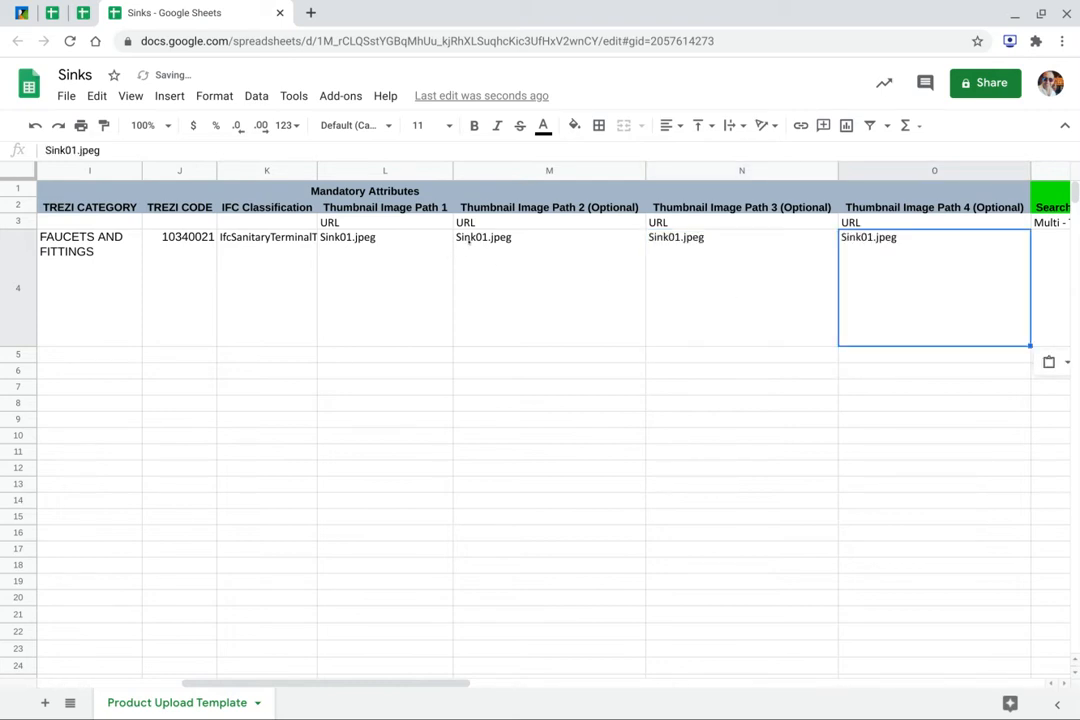
Change the file name in the Thumbnail Image Path 2 cell M4 to Sink02.jpeg.
{"action": "left_click", "coordinate": [472, 238]}
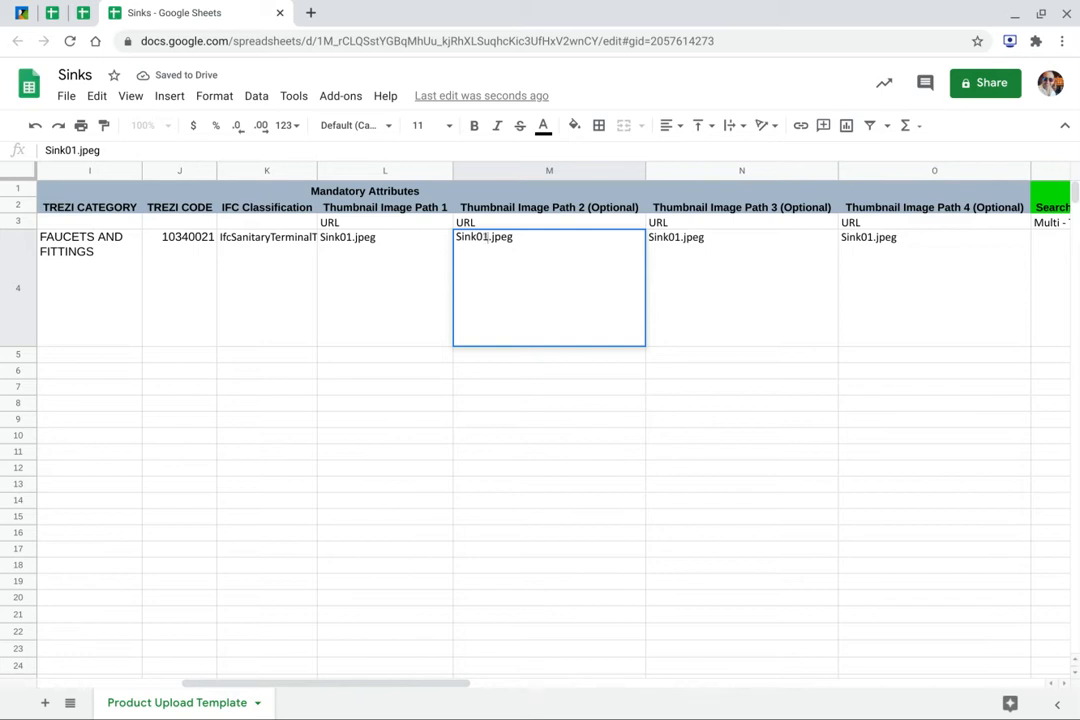
{"action": "double_click", "coordinate": [487, 237]}
{"action": "key", "text": "BackSpace"}
{"action": "type", "text": "2"}
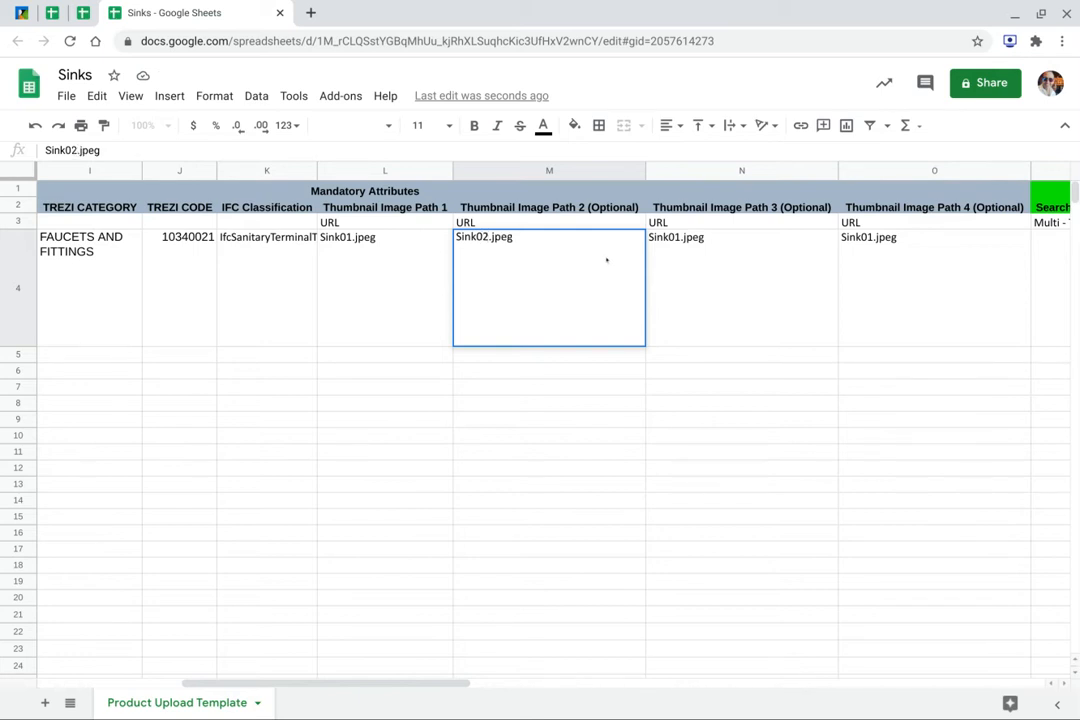
Change the file name in the Thumbnail Image Path 3 cell N4 to Sink03.jpeg.
{"action": "double_click", "coordinate": [681, 253]}
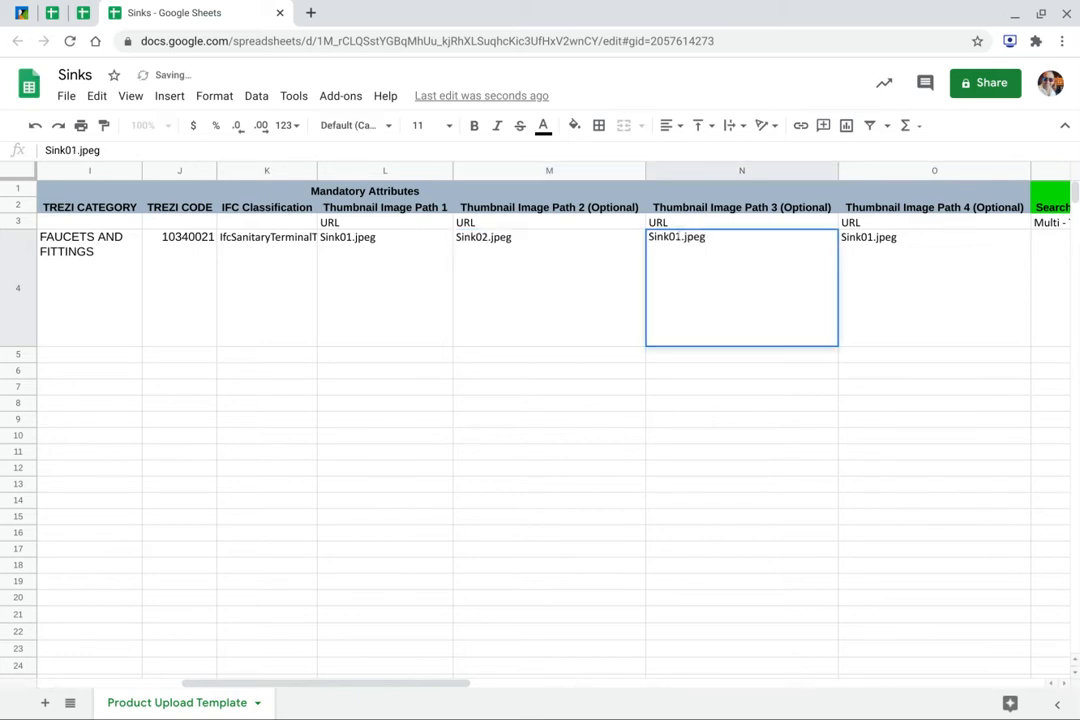
{"action": "left_click", "coordinate": [683, 267]}
{"action": "key", "text": "BackSpace"}
{"action": "type", "text": "2"}
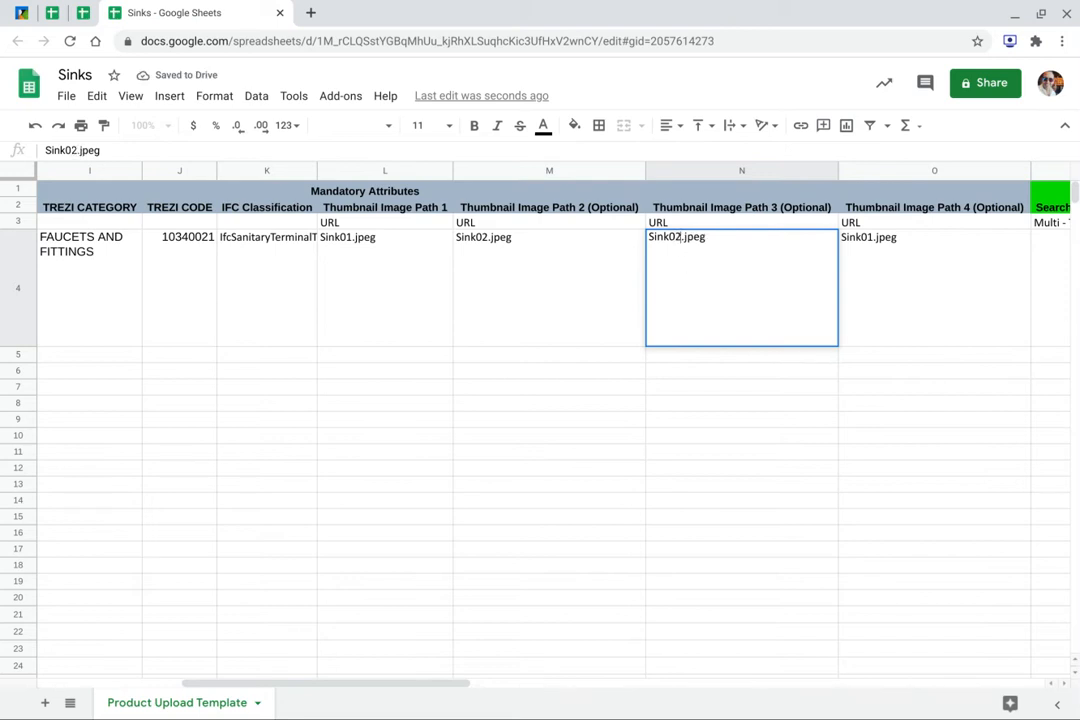
{"action": "key", "text": "BackSpace"}
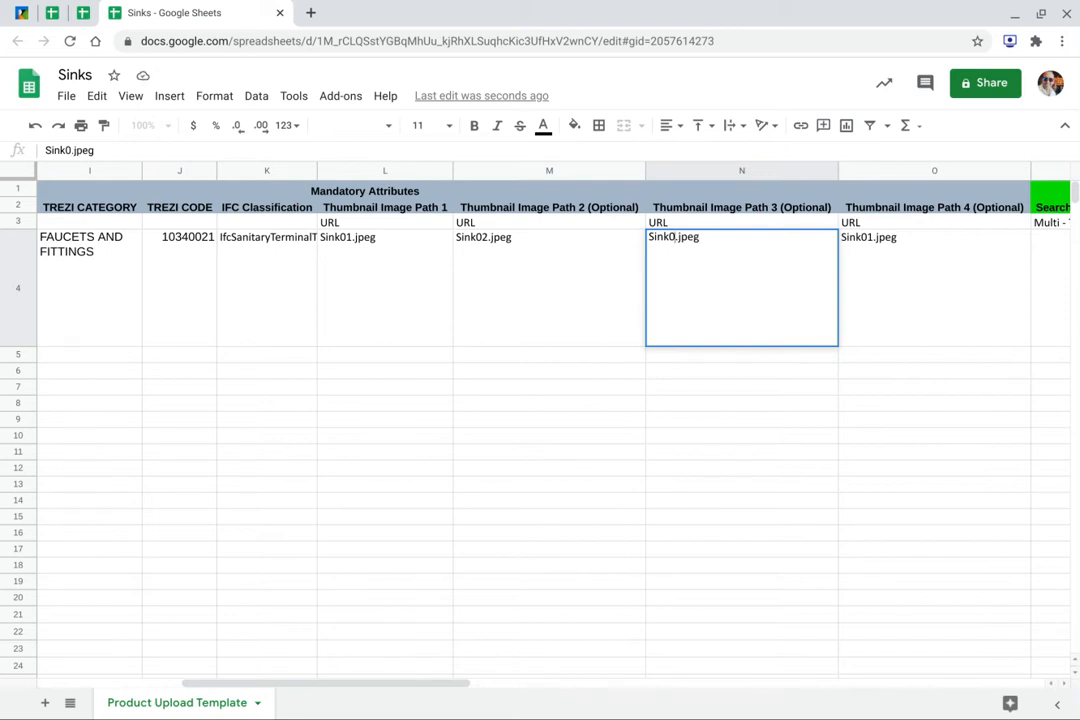
{"action": "type", "text": "4"}
{"action": "key", "text": "BackSpace"}
{"action": "type", "text": "3"}
Change the file name in the Thumbnail Image Path 4 cell O4 to Sink04.jpeg.
{"action": "left_click", "coordinate": [868, 245]}
{"action": "double_click", "coordinate": [870, 237]}
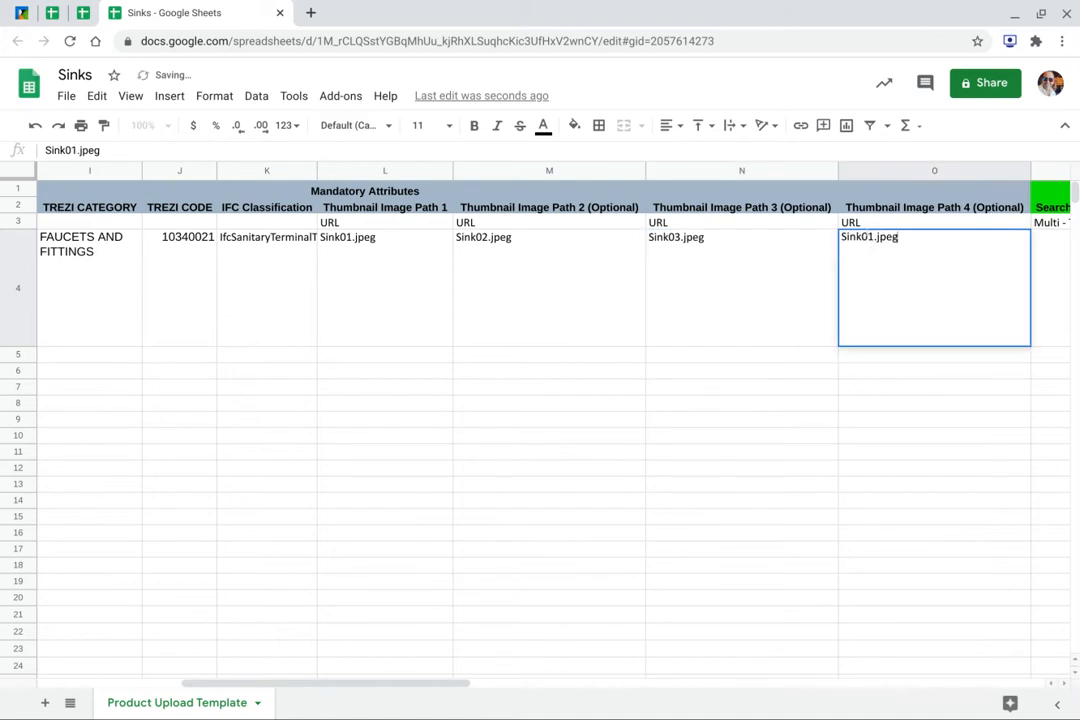
{"action": "key", "text": "BackSpace"}
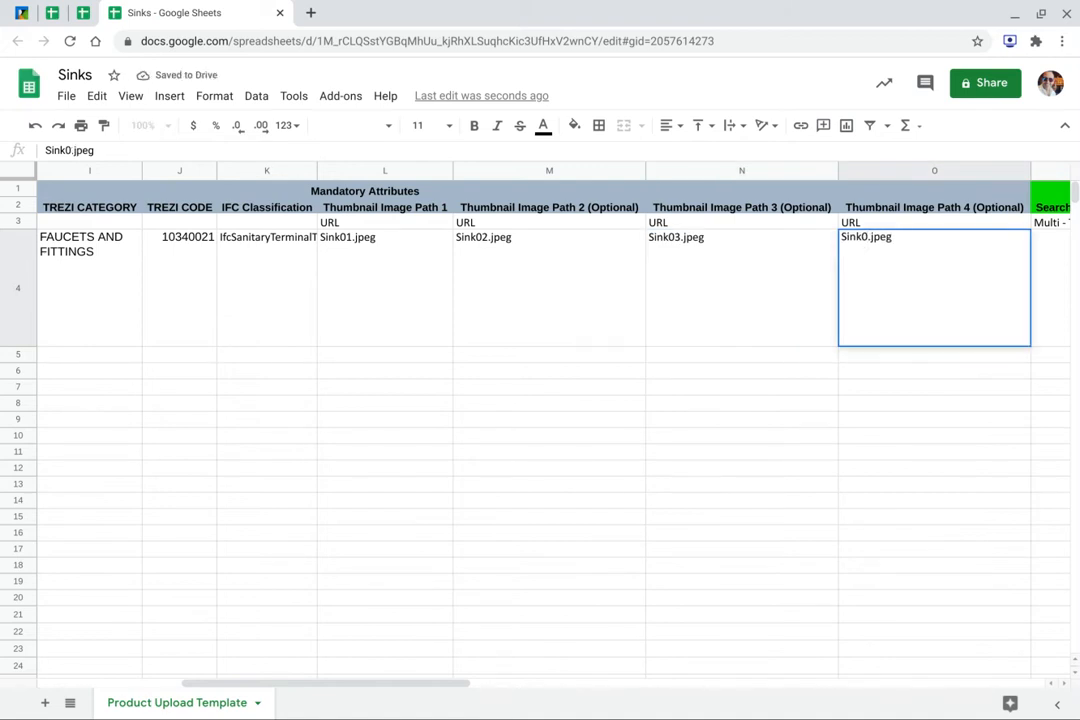
{"action": "type", "text": "4"}
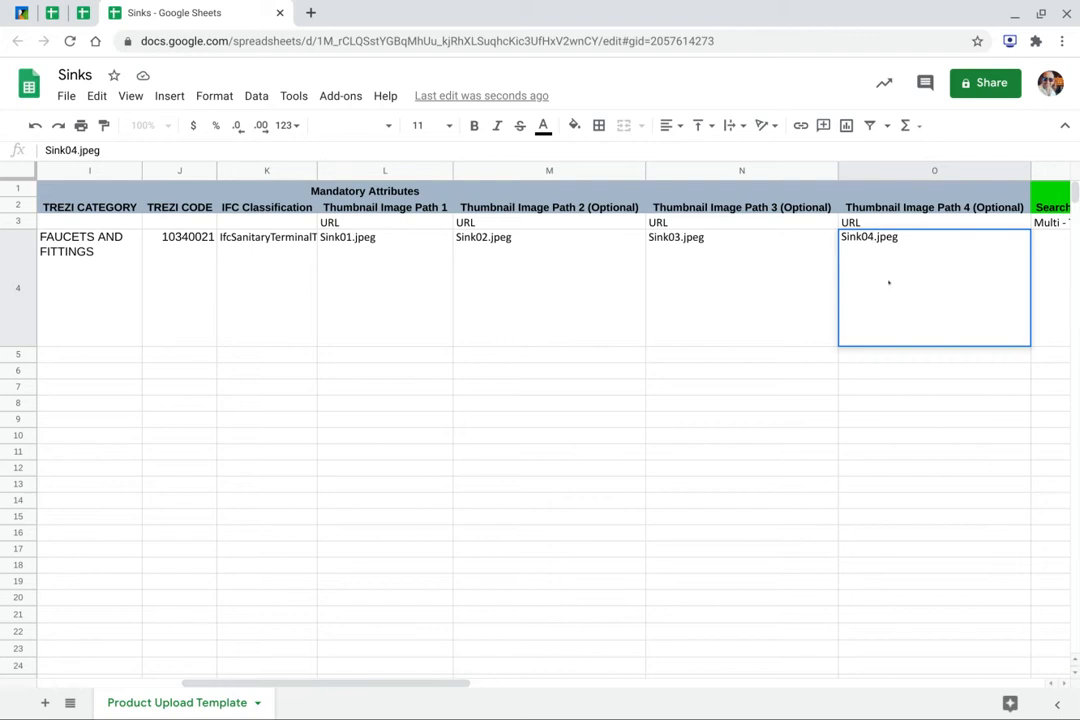
{"action": "left_click", "coordinate": [898, 353]}
{"action": "left_click", "coordinate": [898, 333]}
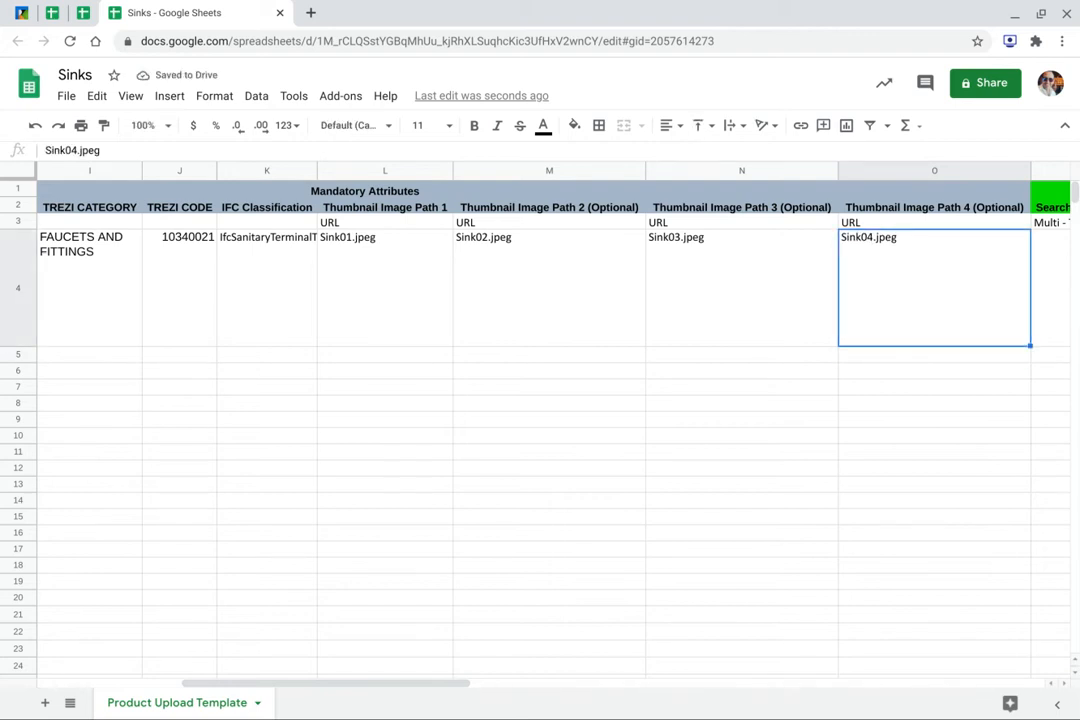
Enter the search keywords "sink stainless steel undermount" in the Search Keywords cell P4.
{"action": "key", "text": "Right"}
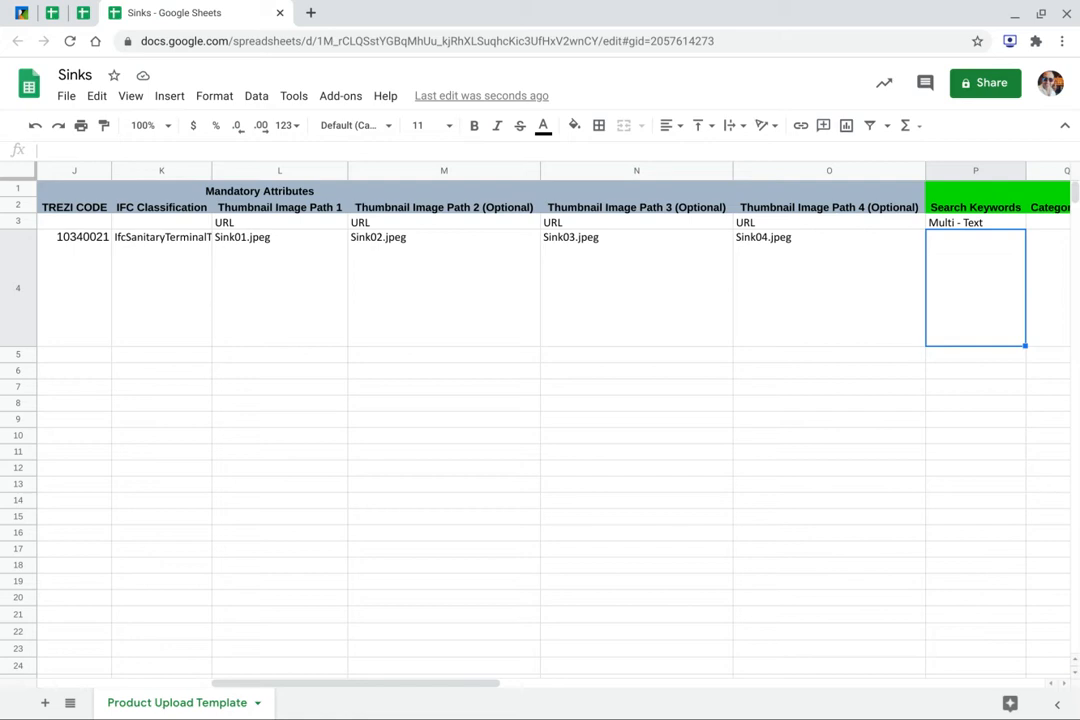
{"action": "type", "text": "sink"}
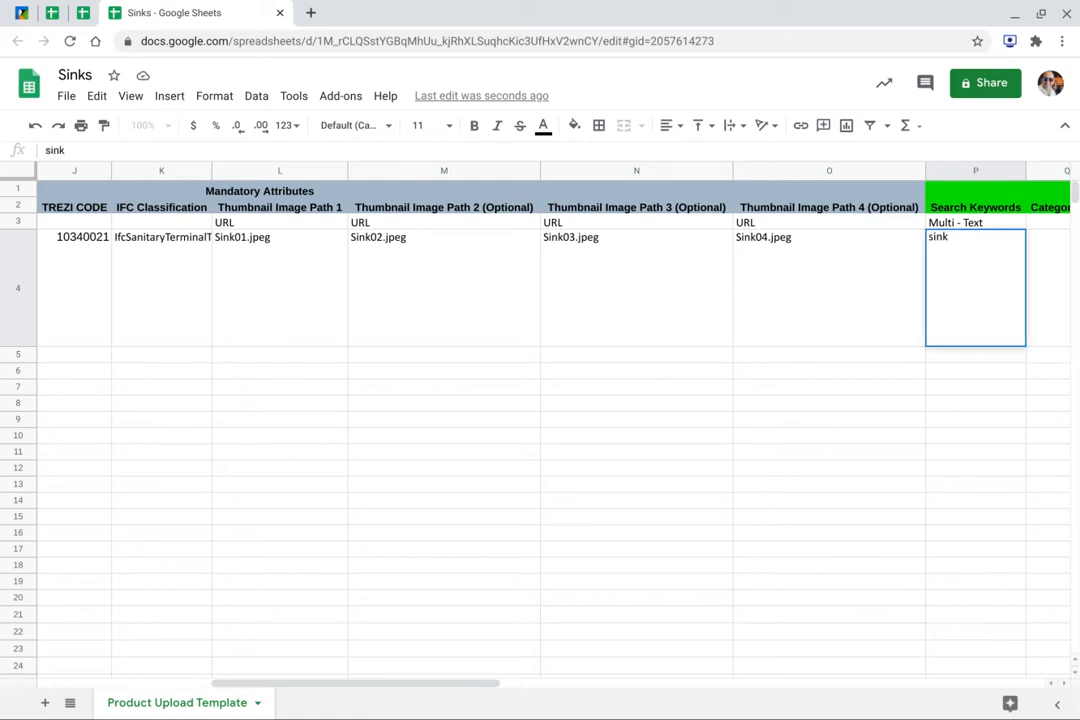
{"action": "type", "text": " stainless steel"}
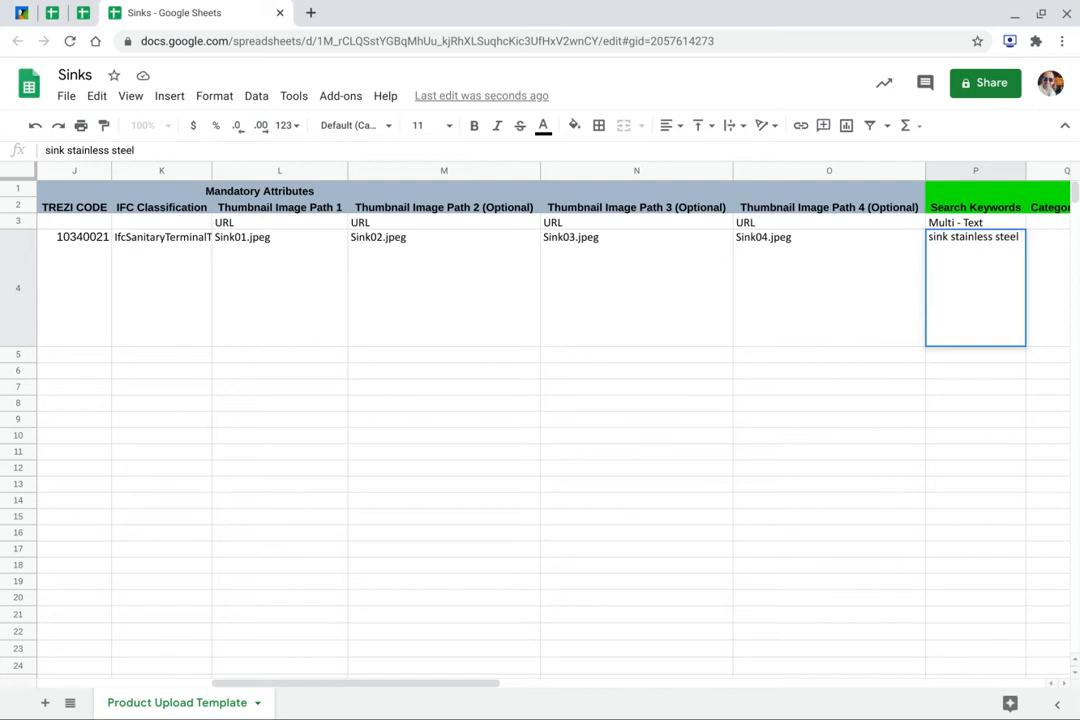
{"action": "type", "text": " undermount"}
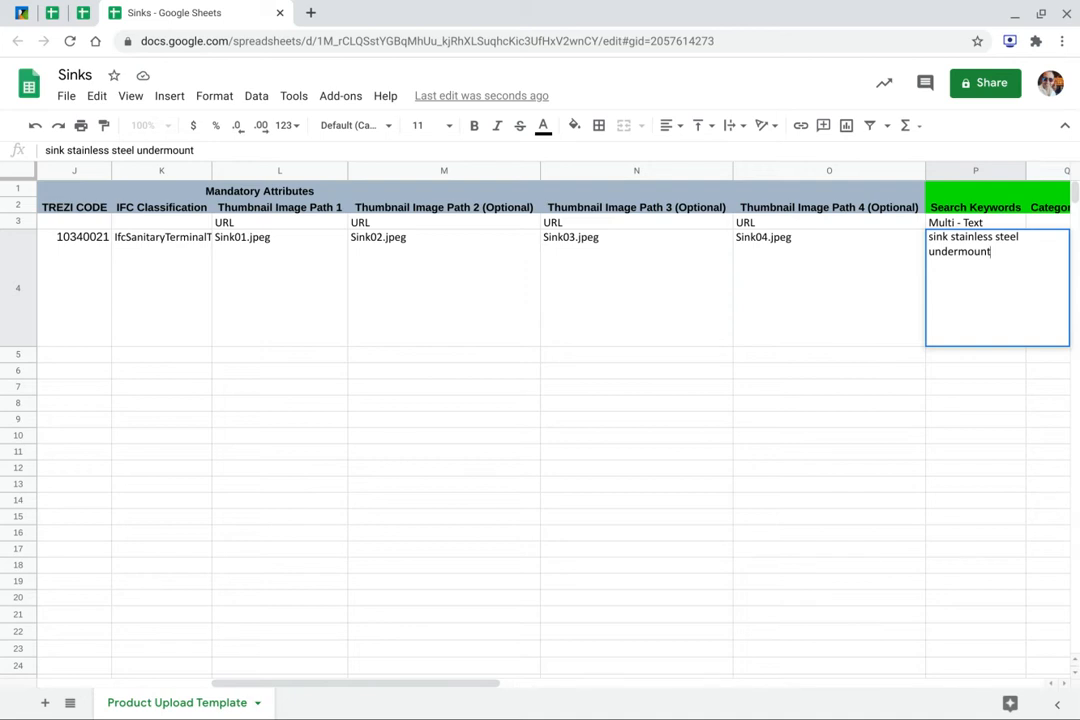
{"action": "key", "text": "Tab"}
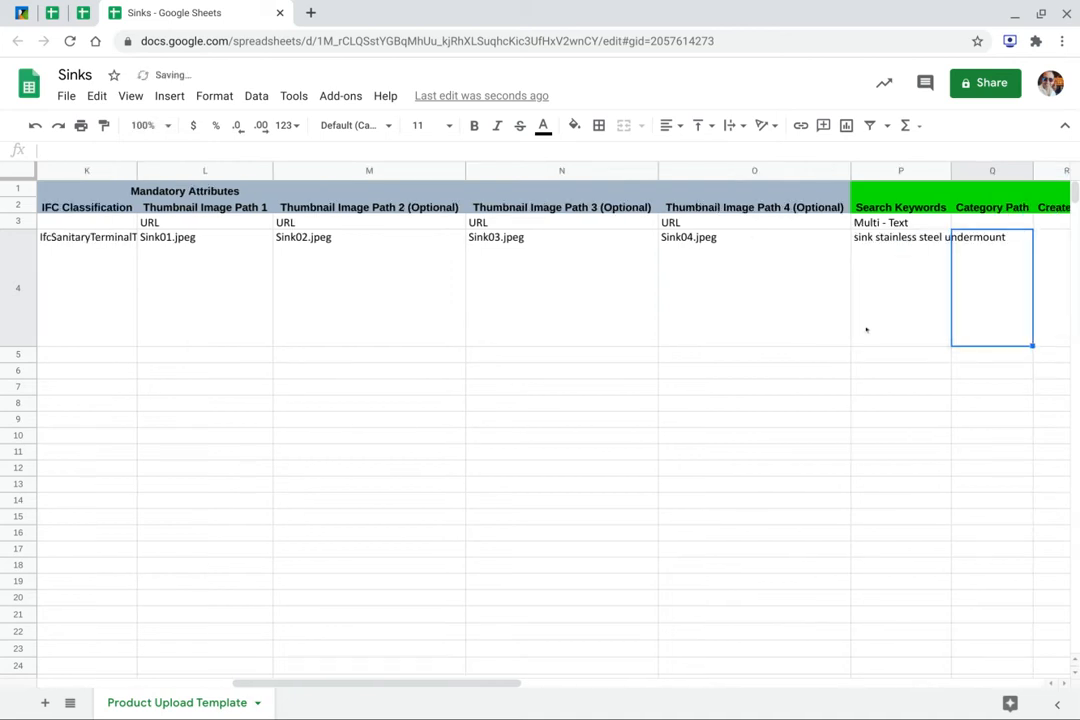
Look across the template's columns from Category Path through the key specs to the Product Detail section.
{"action": "key", "text": "Tab"}
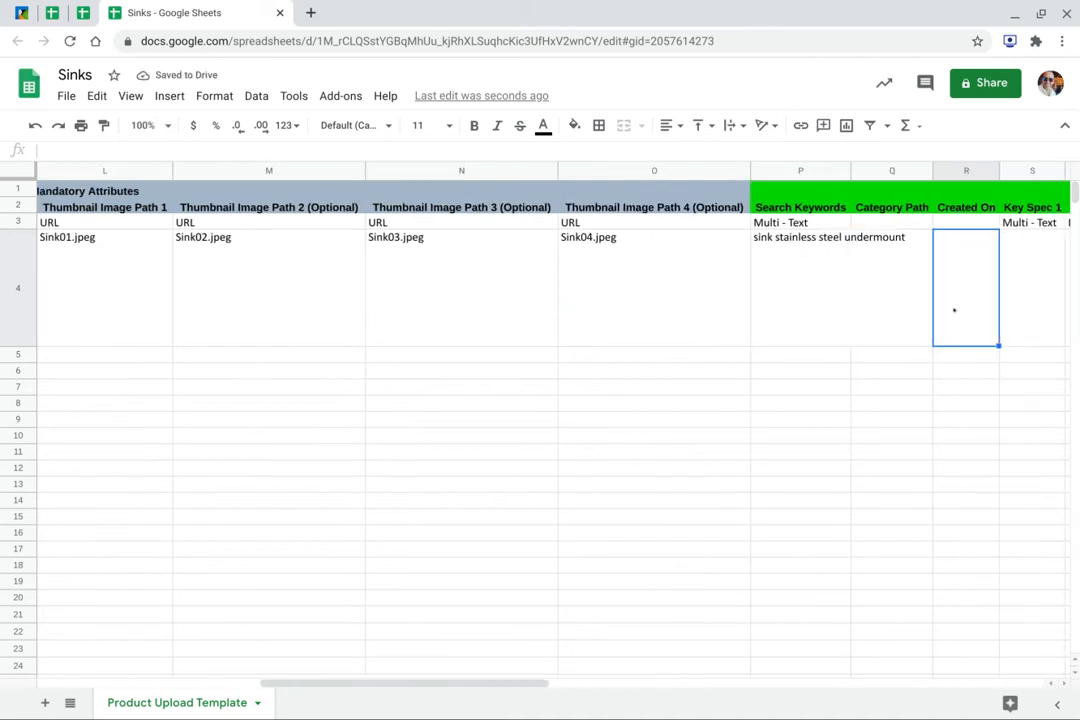
{"action": "key", "text": "Tab"}
{"action": "key", "text": "Tab"}
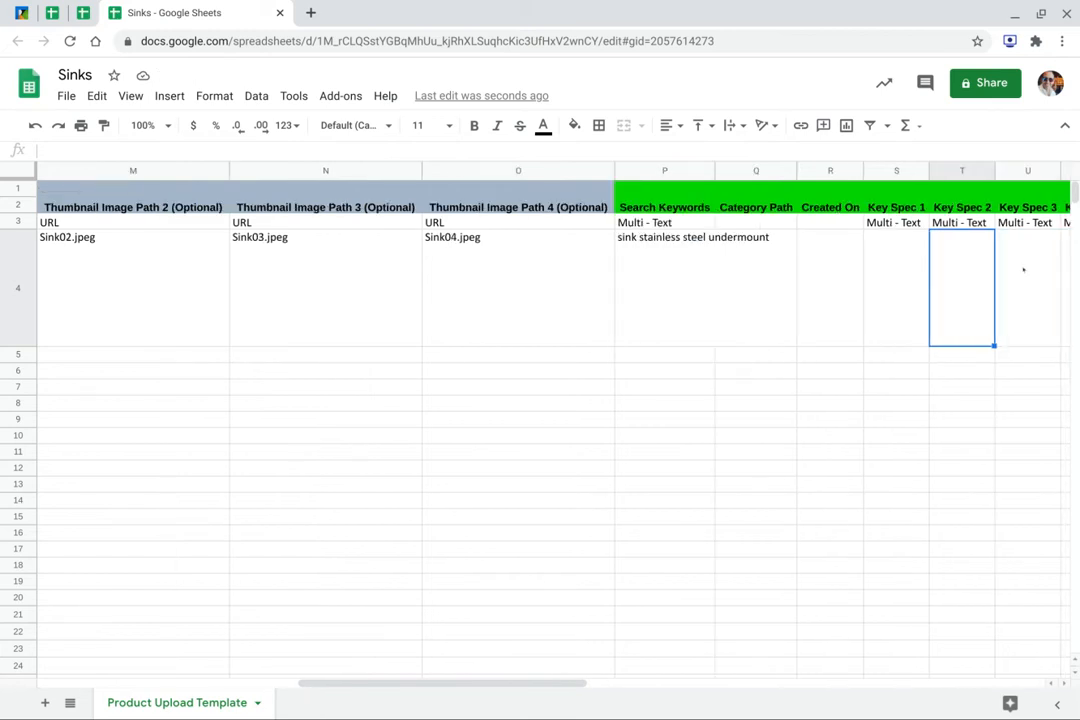
{"action": "key", "text": "Tab"}
{"action": "key", "text": "Tab"}
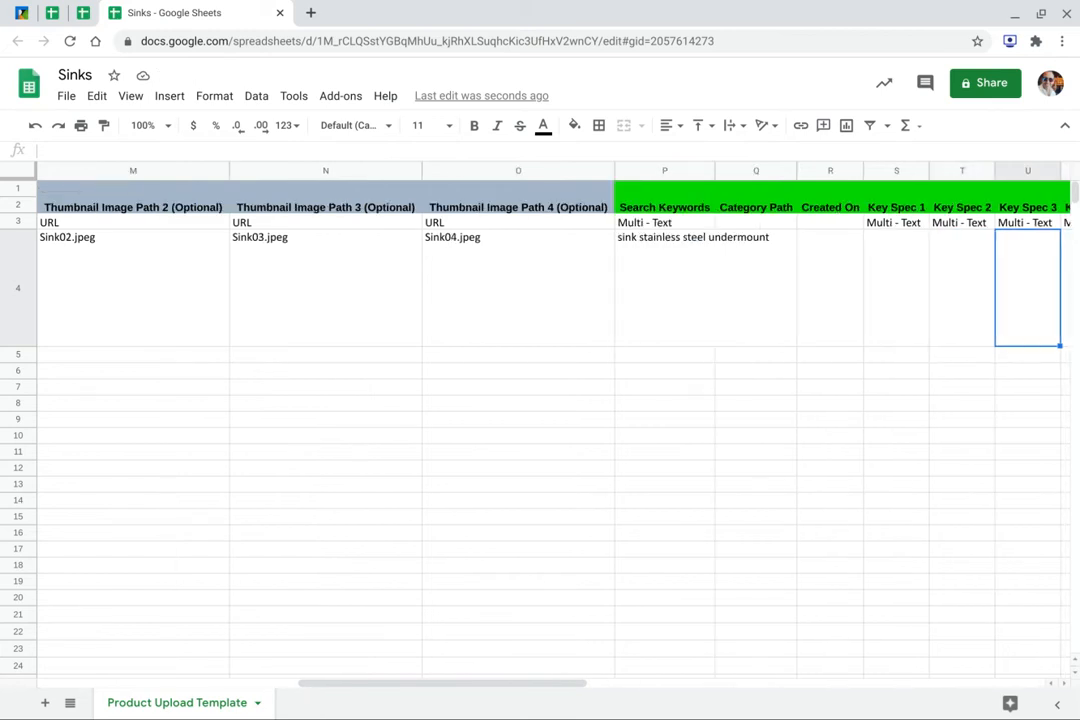
{"action": "key", "text": "Tab"}
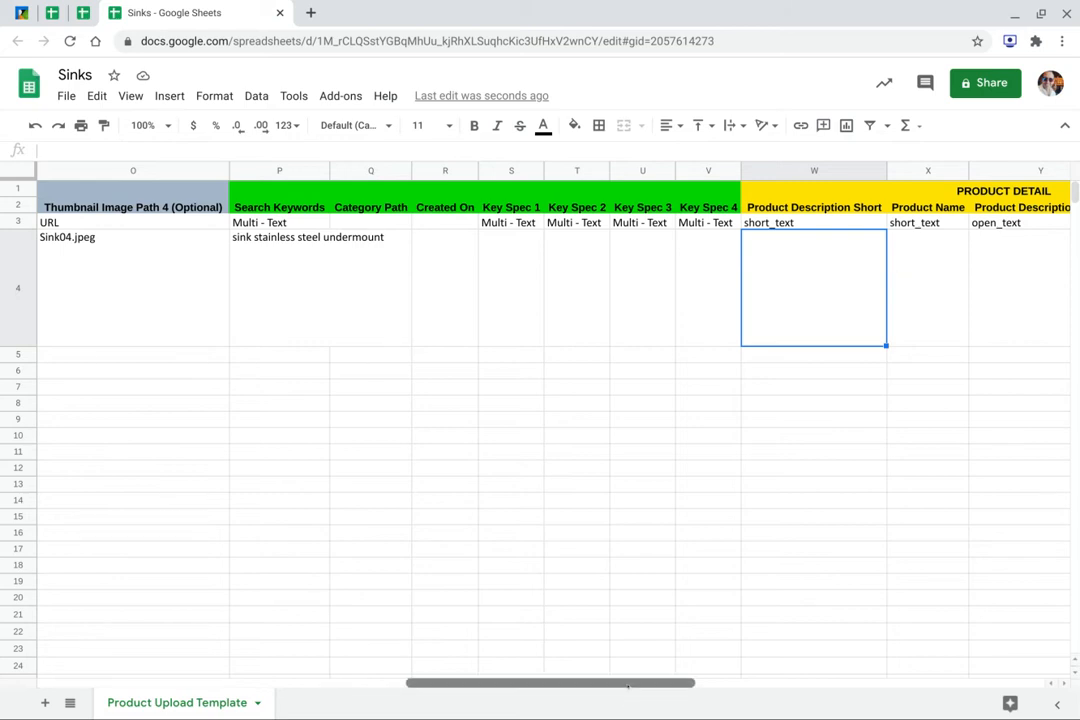
{"action": "left_click_drag", "start_coordinate": [628, 684], "coordinate": [808, 684]}
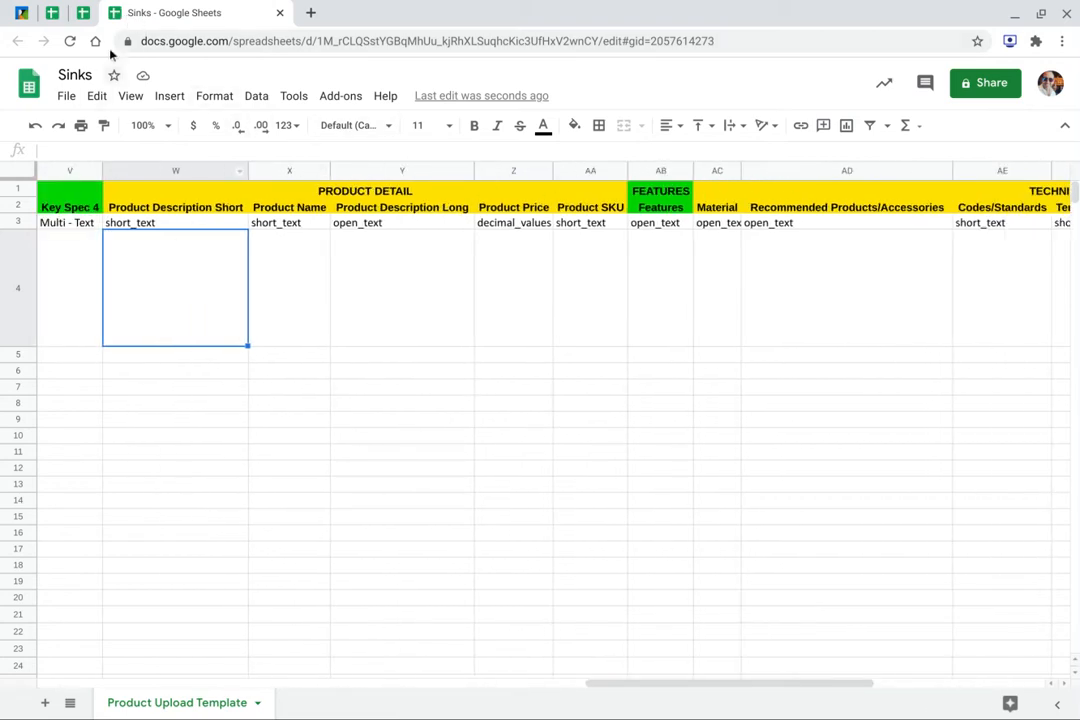
Try to copy the product detail values C10:C14 from the attribute spreadsheet and paste them transposed at cell W6 of the Sinks template.
{"action": "left_click", "coordinate": [84, 13]}
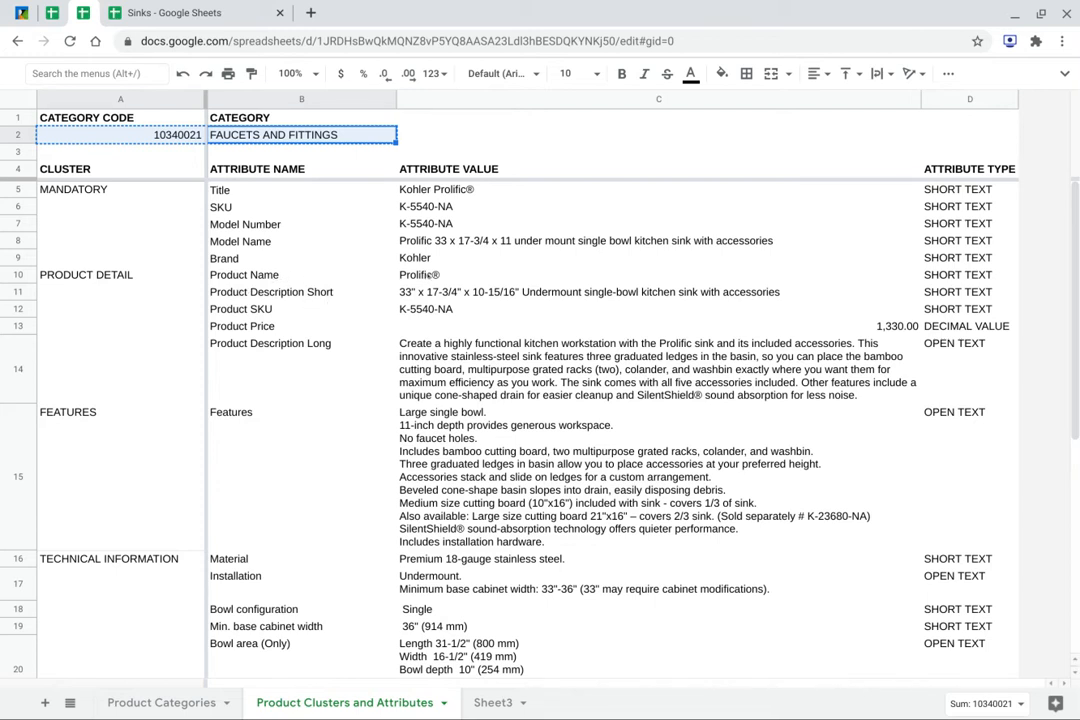
{"action": "left_click_drag", "start_coordinate": [431, 276], "coordinate": [456, 386]}
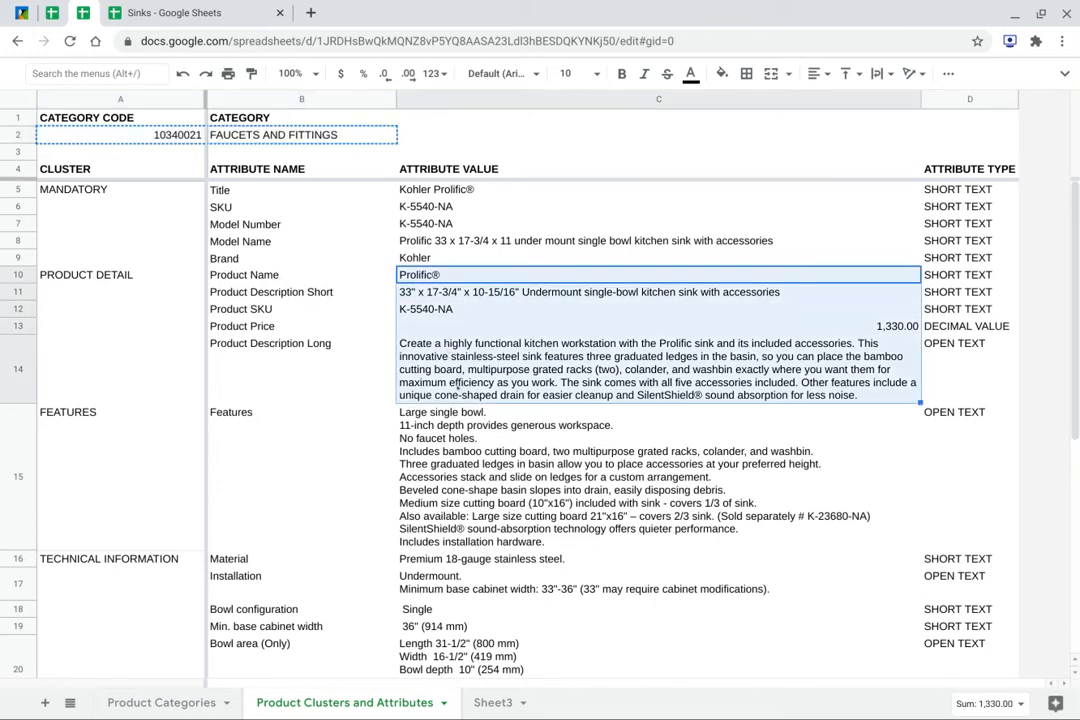
{"action": "key", "text": "ctrl+c"}
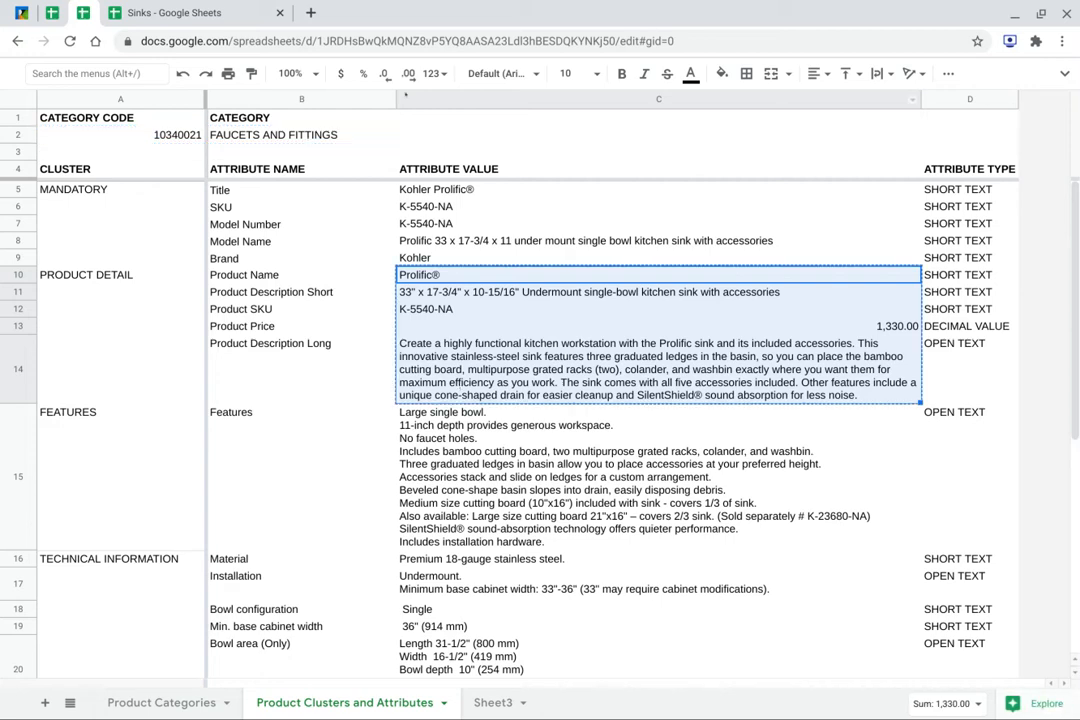
{"action": "left_click", "coordinate": [162, 13]}
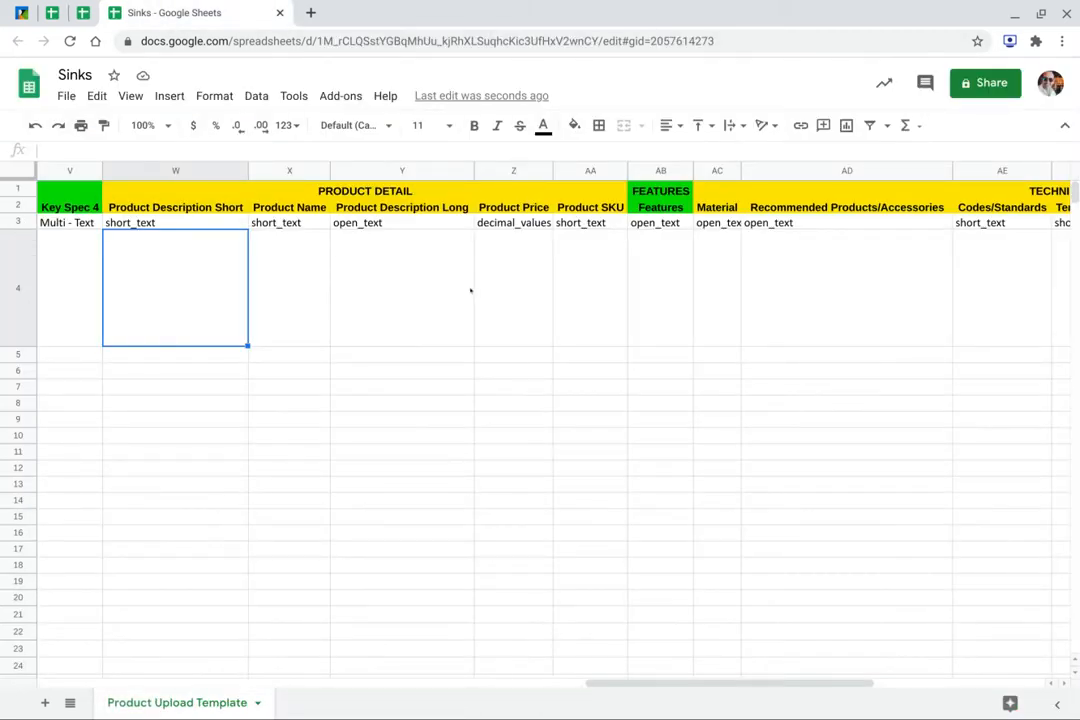
{"action": "left_click", "coordinate": [140, 376]}
{"action": "right_click", "coordinate": [141, 373]}
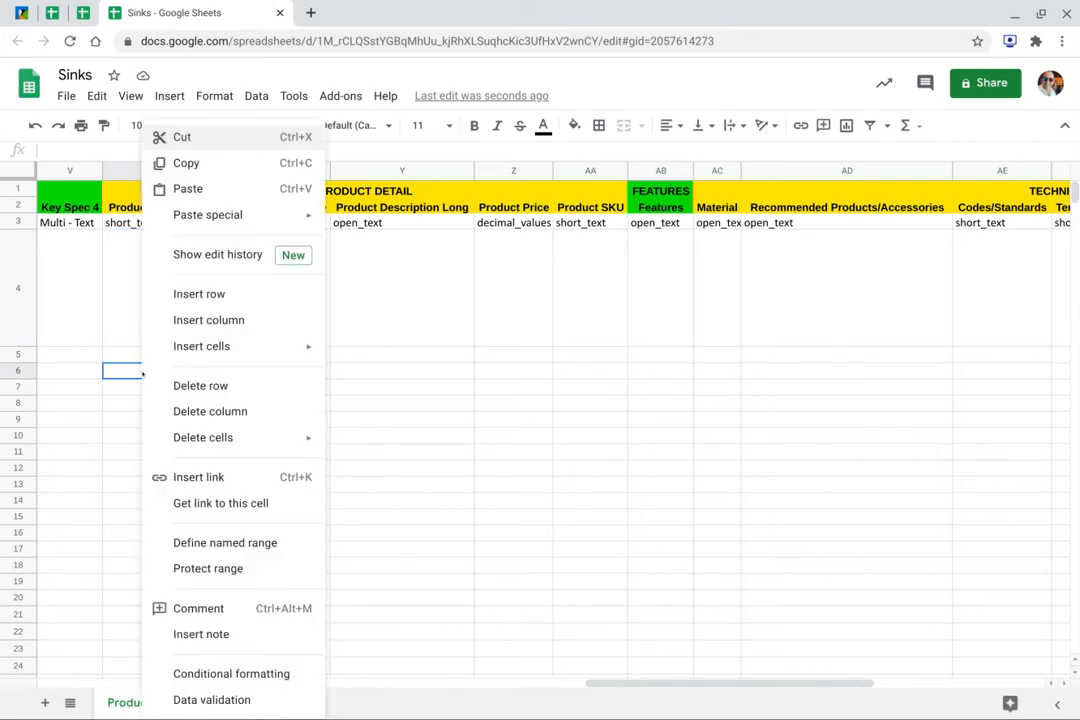
{"action": "mouse_move", "coordinate": [205, 214]}
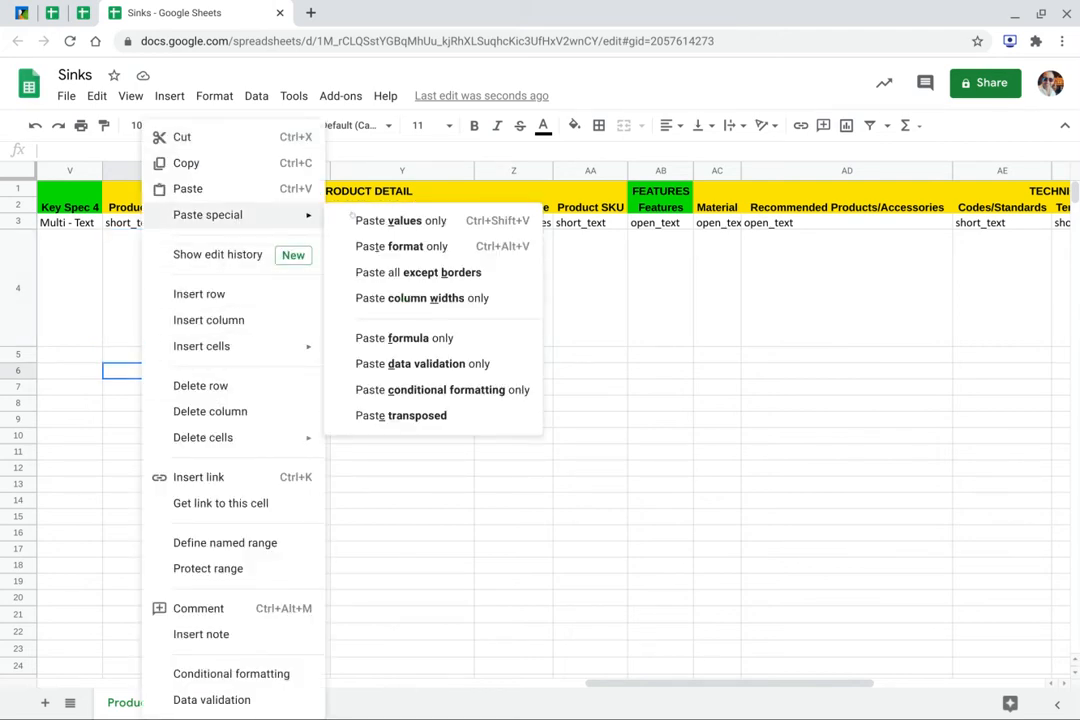
{"action": "left_click", "coordinate": [405, 415]}
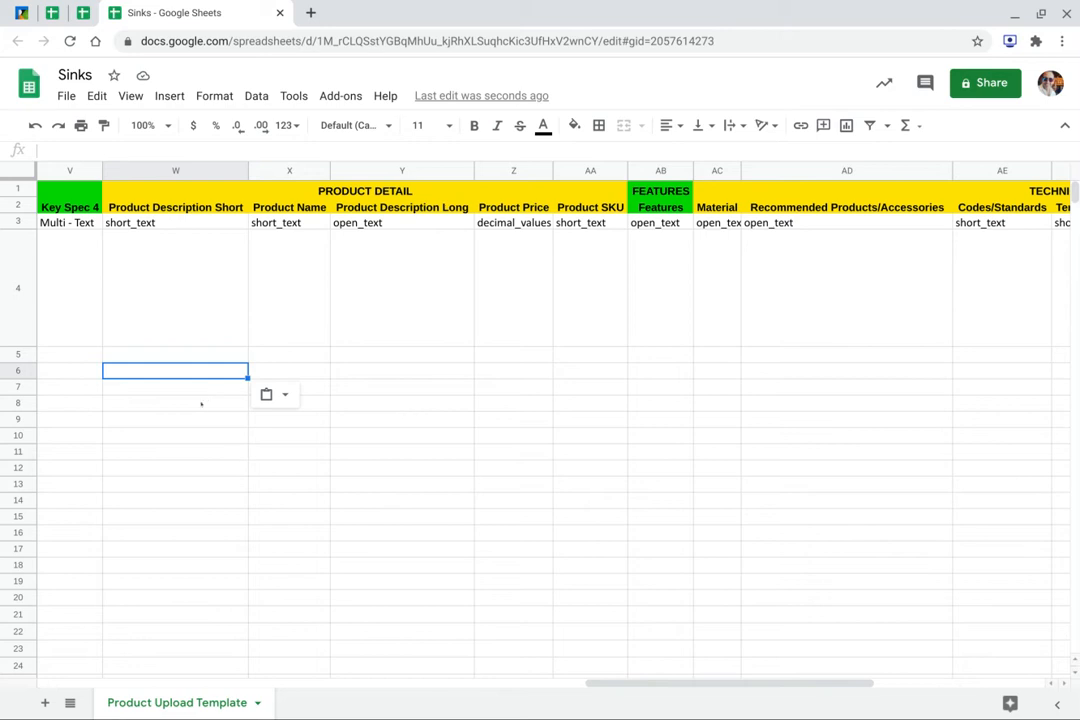
Try pasting the copied data as values only in cell W6, and clear the cell.
{"action": "left_click", "coordinate": [268, 394]}
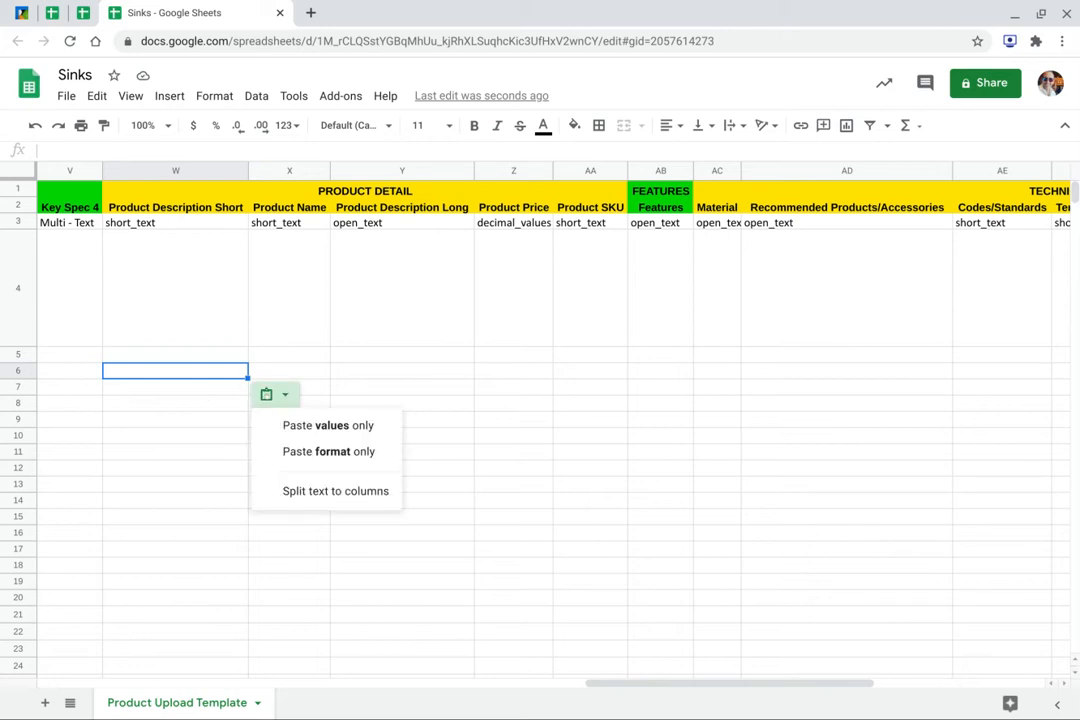
{"action": "left_click", "coordinate": [279, 424]}
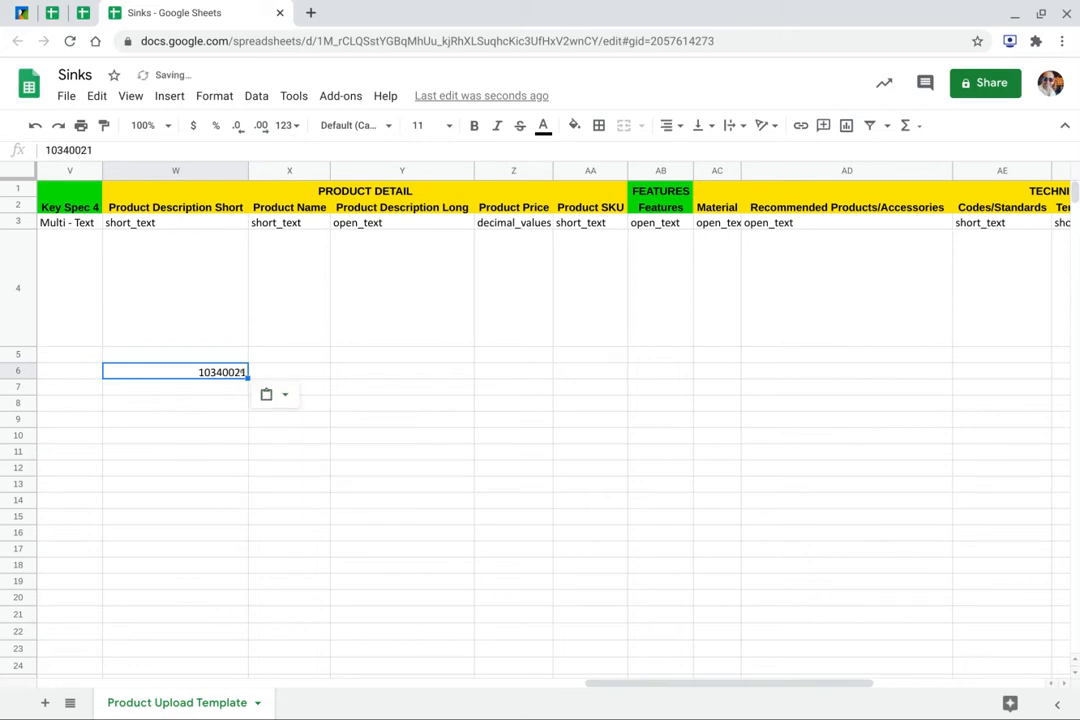
{"action": "left_click", "coordinate": [231, 397]}
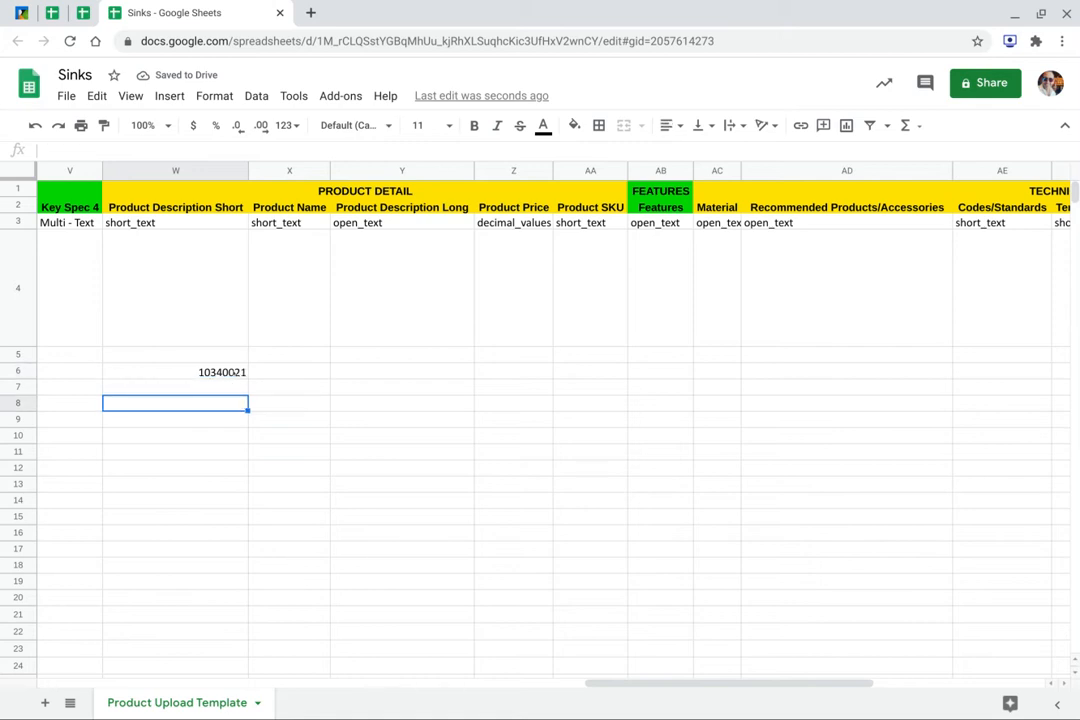
{"action": "left_click", "coordinate": [237, 373]}
{"action": "key", "text": "Delete"}
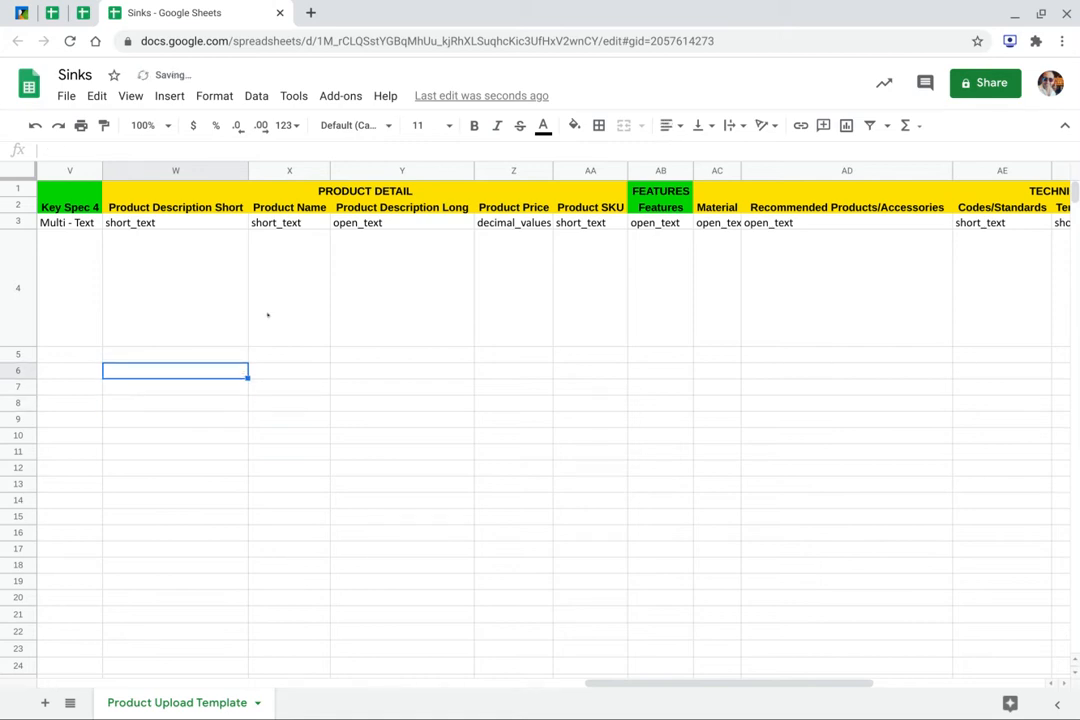
Copy the product name Prolific® from the attribute spreadsheet into the Product Name cell X4 of the Sinks template.
{"action": "left_click", "coordinate": [83, 13]}
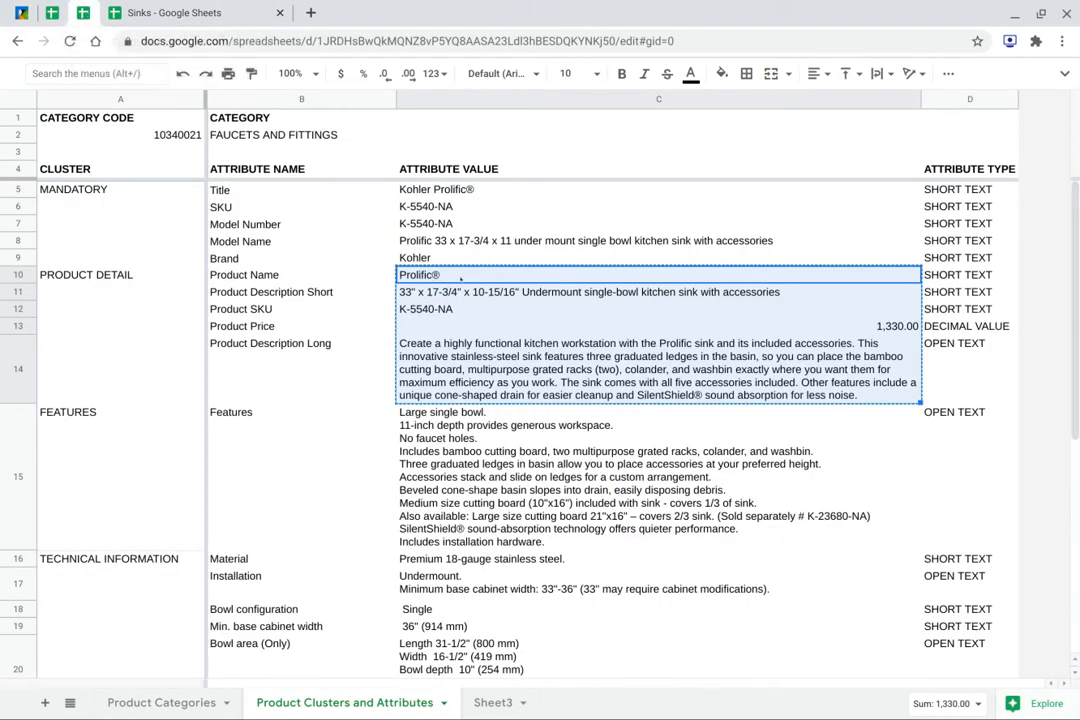
{"action": "left_click", "coordinate": [463, 280]}
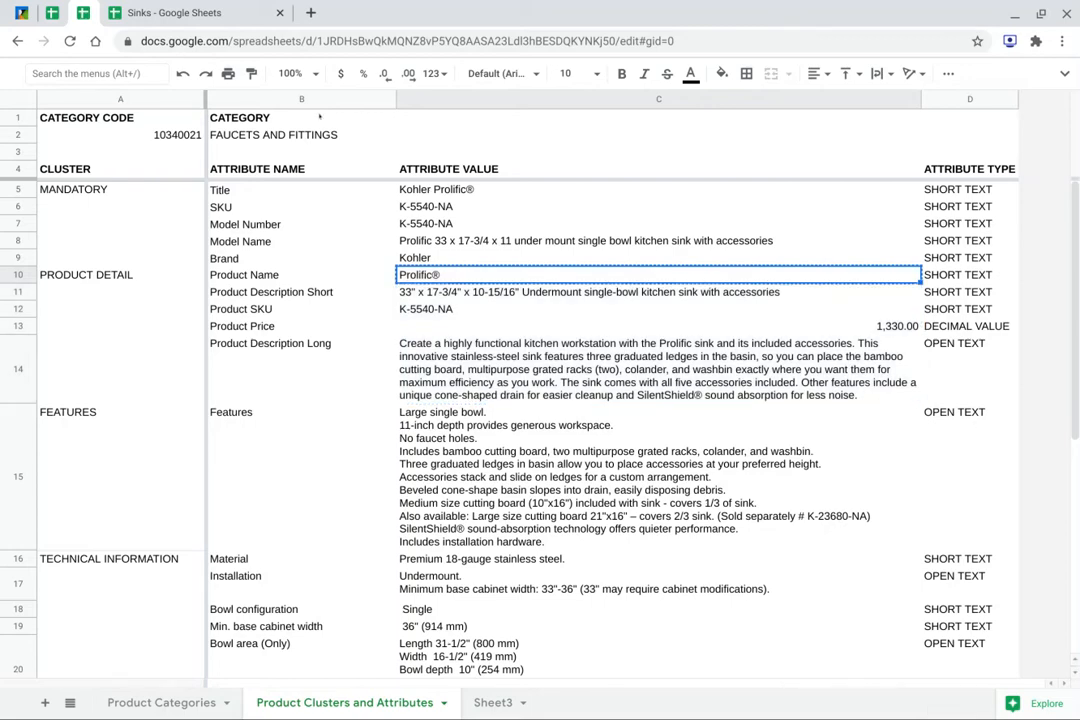
{"action": "left_click", "coordinate": [205, 14]}
{"action": "left_click", "coordinate": [203, 270]}
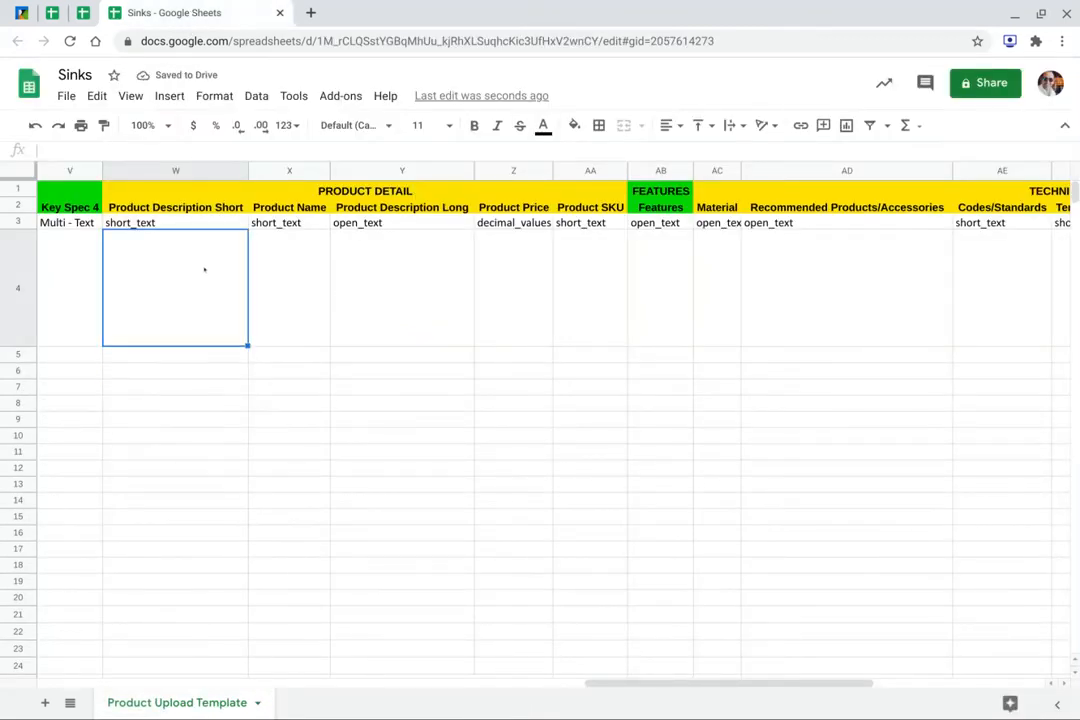
{"action": "left_click", "coordinate": [263, 288]}
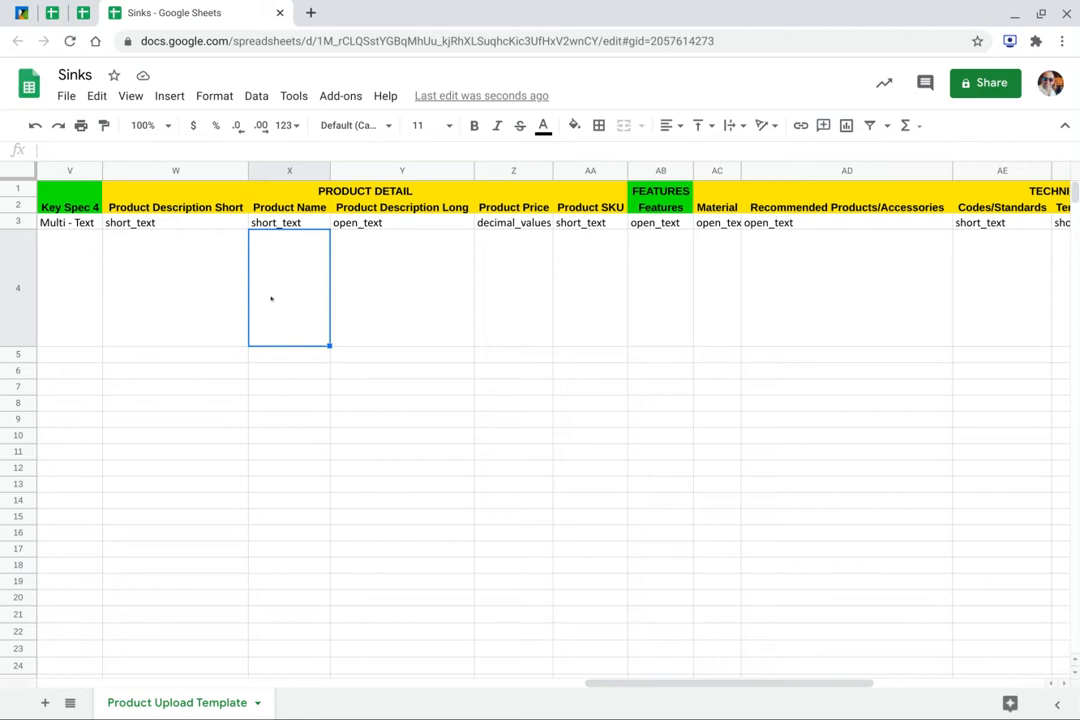
{"action": "key", "text": "ctrl+v"}
Copy the Product Description Short value from the attribute spreadsheet into cell W4 of the Sinks template.
{"action": "left_click", "coordinate": [82, 14]}
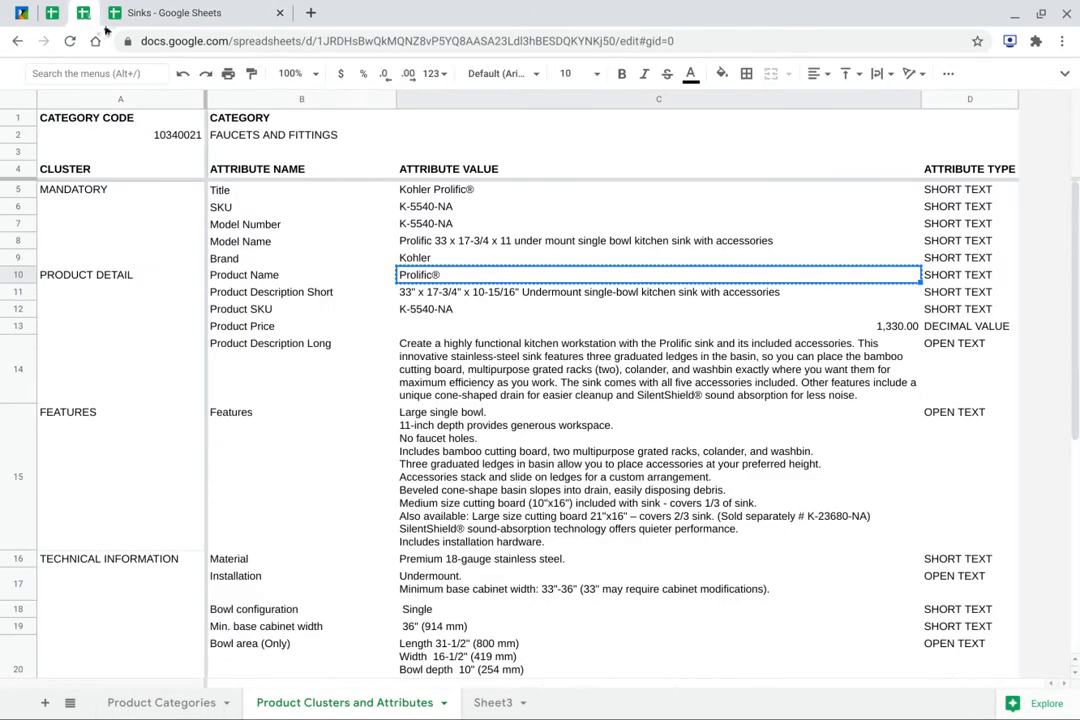
{"action": "left_click", "coordinate": [421, 293]}
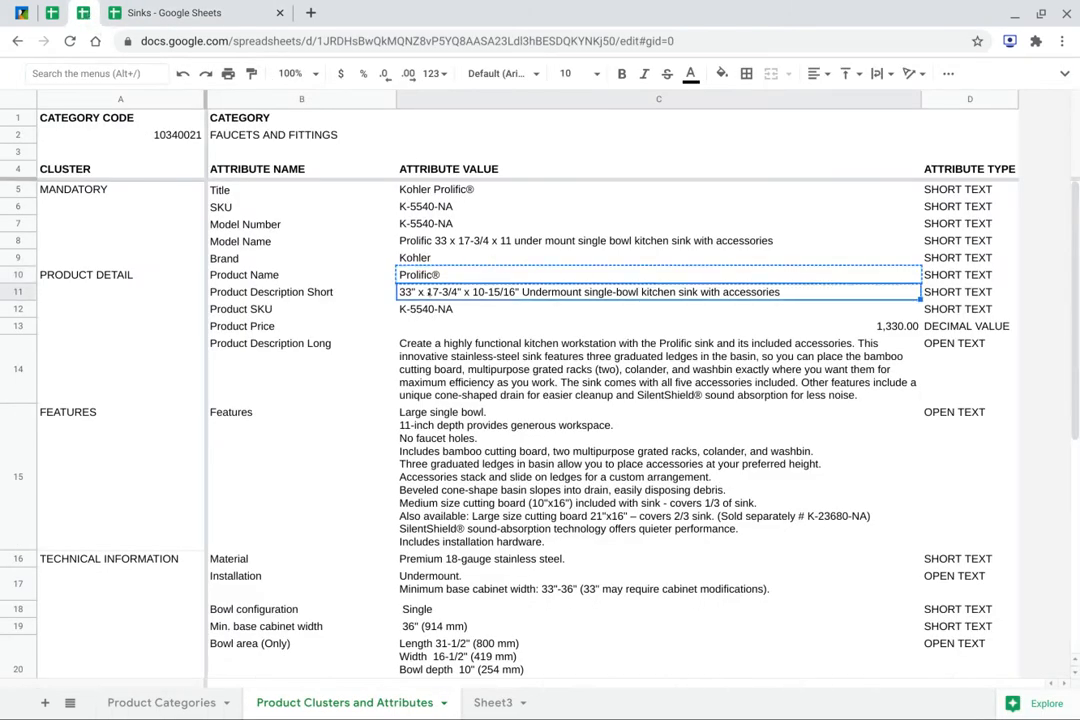
{"action": "key", "text": "ctrl+c"}
{"action": "left_click", "coordinate": [232, 17]}
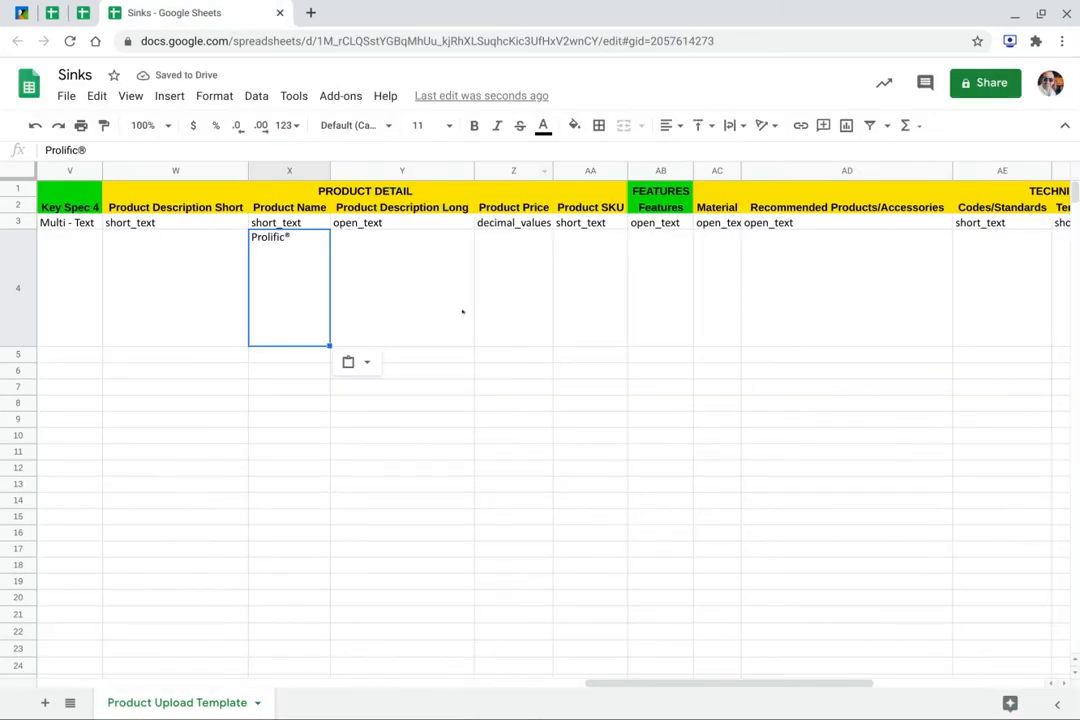
{"action": "left_click", "coordinate": [240, 276]}
{"action": "key", "text": "ctrl+v"}
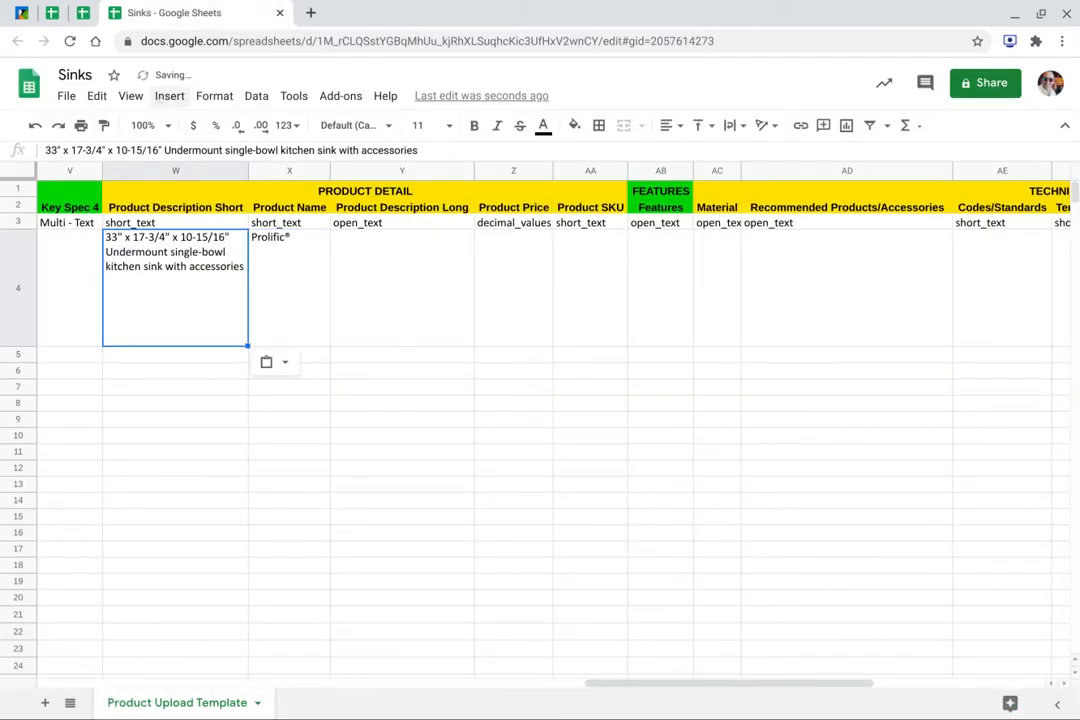
Copy the product SKU K-5540-NA from the attribute spreadsheet into the Product SKU cell AA4 of the Sinks template.
{"action": "left_click", "coordinate": [86, 15]}
{"action": "key", "text": "ctrl+c"}
{"action": "key", "text": "Down"}
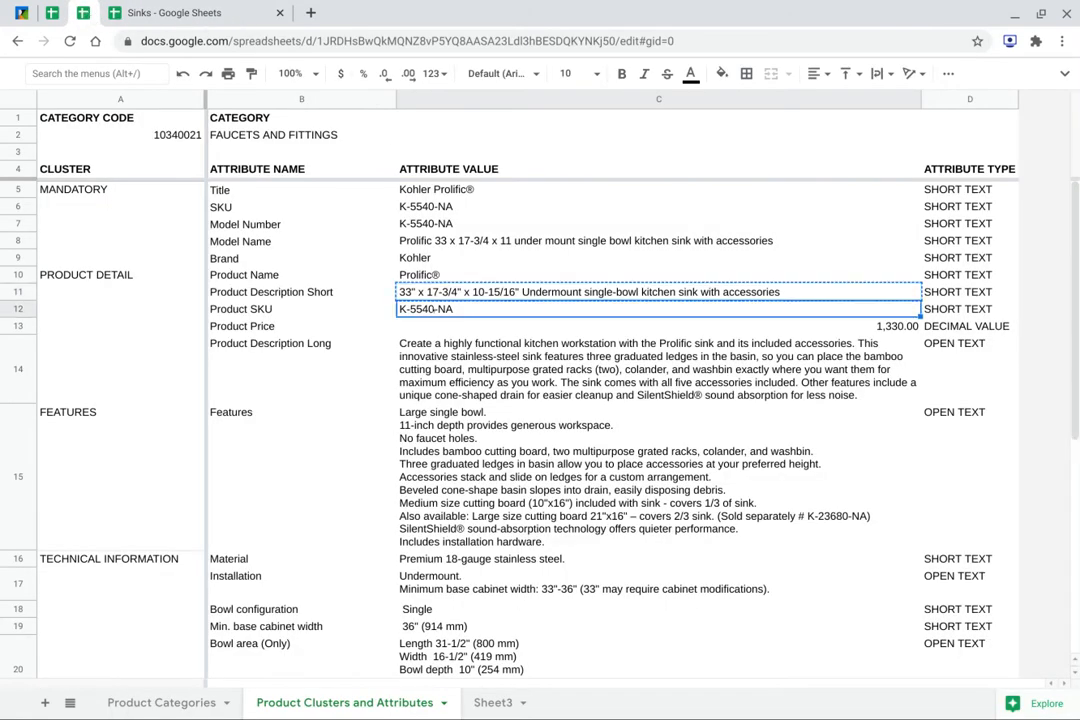
{"action": "key", "text": "ctrl+c"}
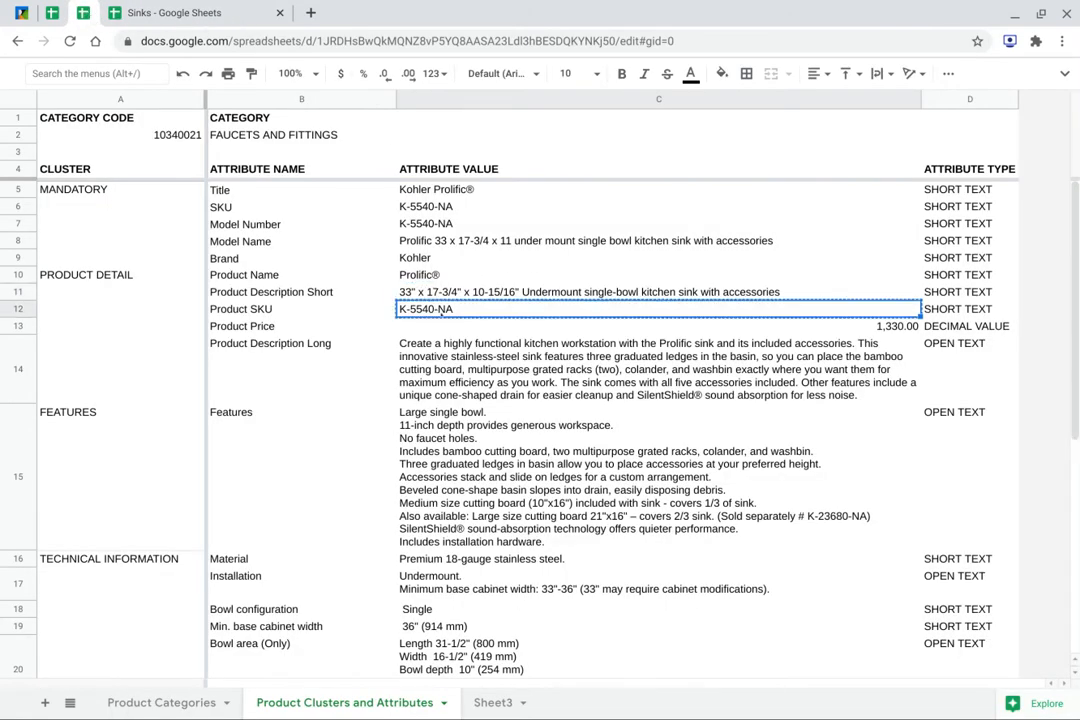
{"action": "left_click", "coordinate": [177, 14]}
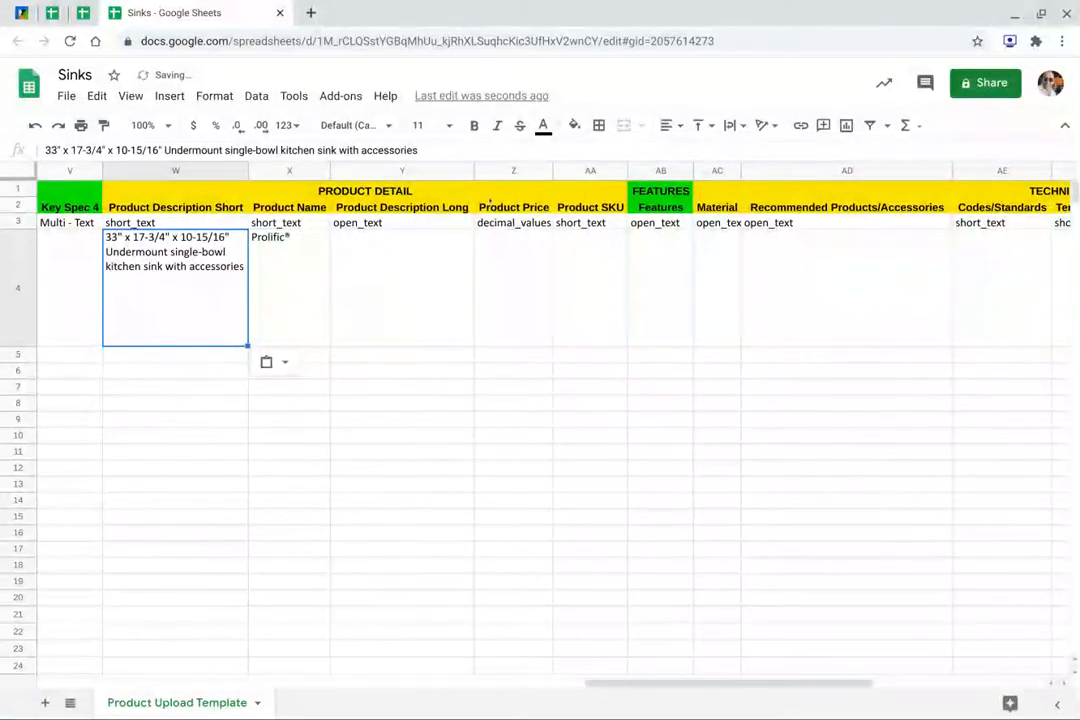
{"action": "left_click", "coordinate": [591, 241]}
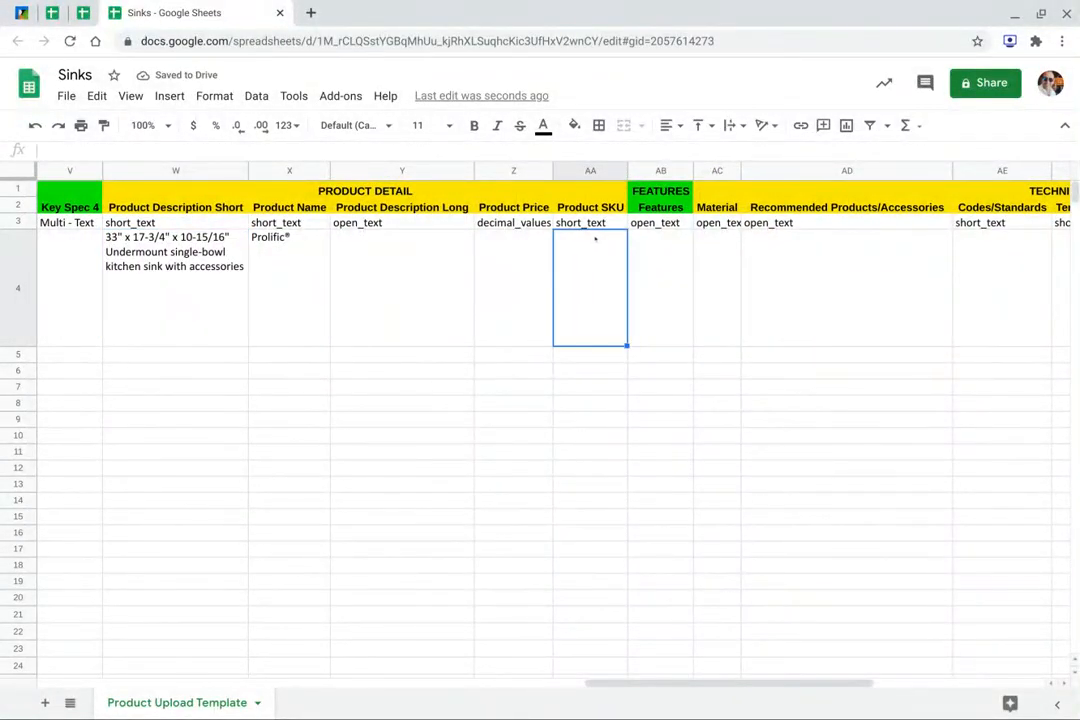
{"action": "key", "text": "ctrl+v"}
Copy the Product Description Long text from the attribute spreadsheet into cell Y4 of the Sinks template.
{"action": "left_click", "coordinate": [84, 14]}
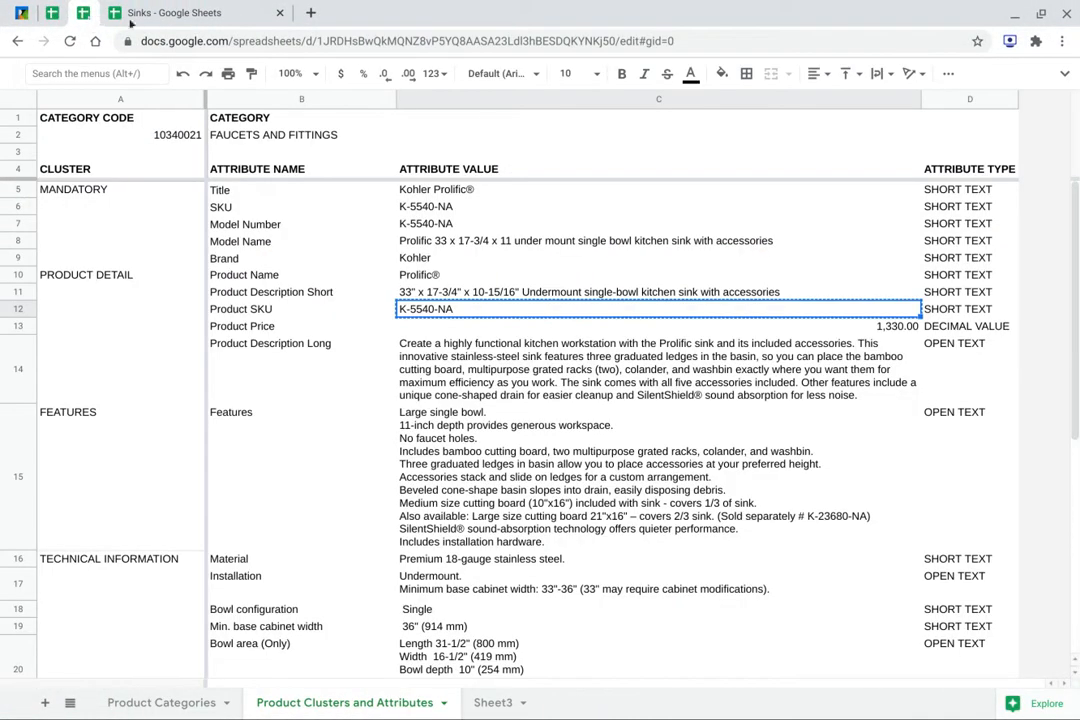
{"action": "left_click", "coordinate": [521, 378]}
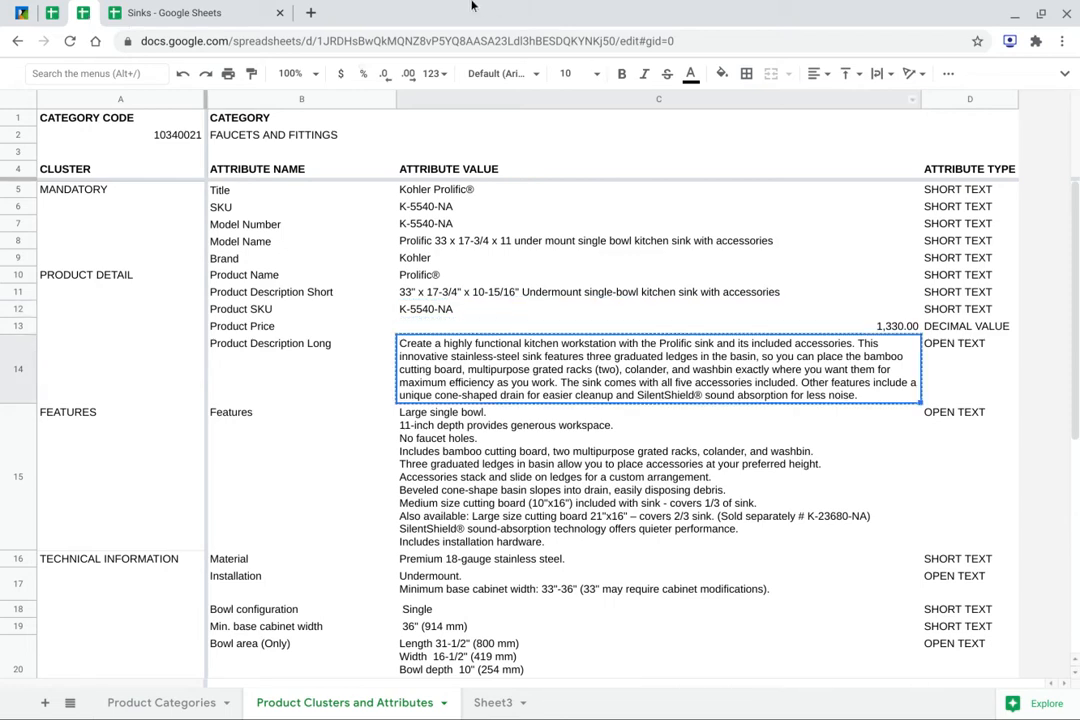
{"action": "left_click", "coordinate": [150, 13]}
{"action": "key", "text": "ctrl+v"}
{"action": "left_click", "coordinate": [424, 303]}
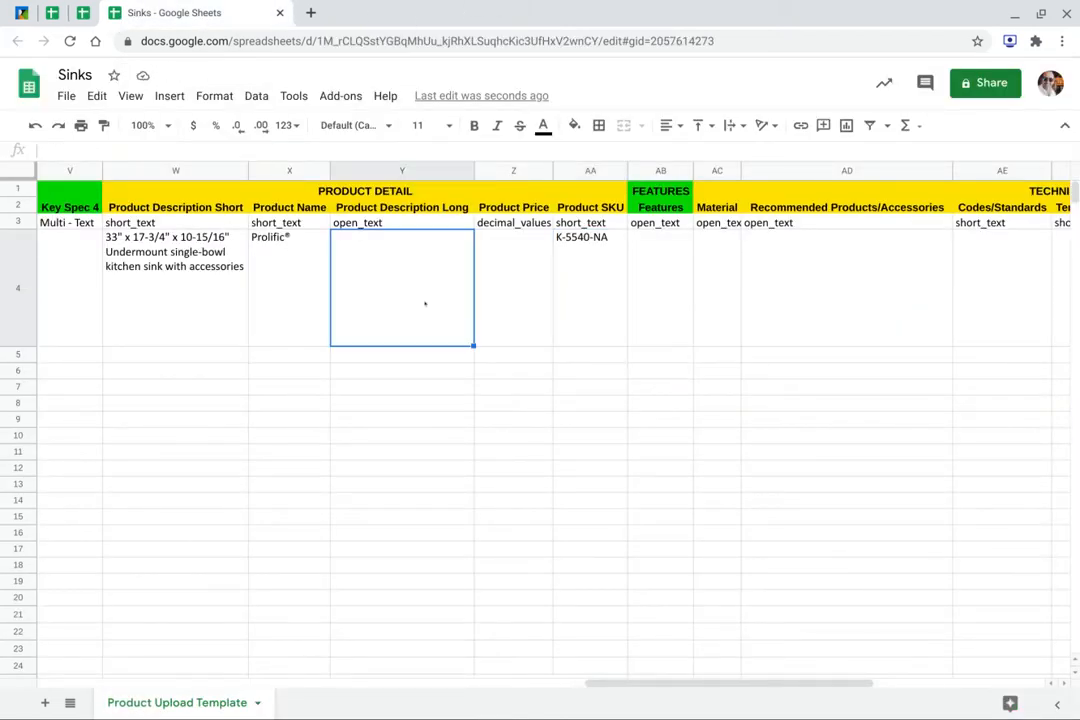
{"action": "key", "text": "ctrl+v"}
Enter 1330.00 in the Product Price cell Z4 and select the Features cell AB4.
{"action": "left_click", "coordinate": [525, 290]}
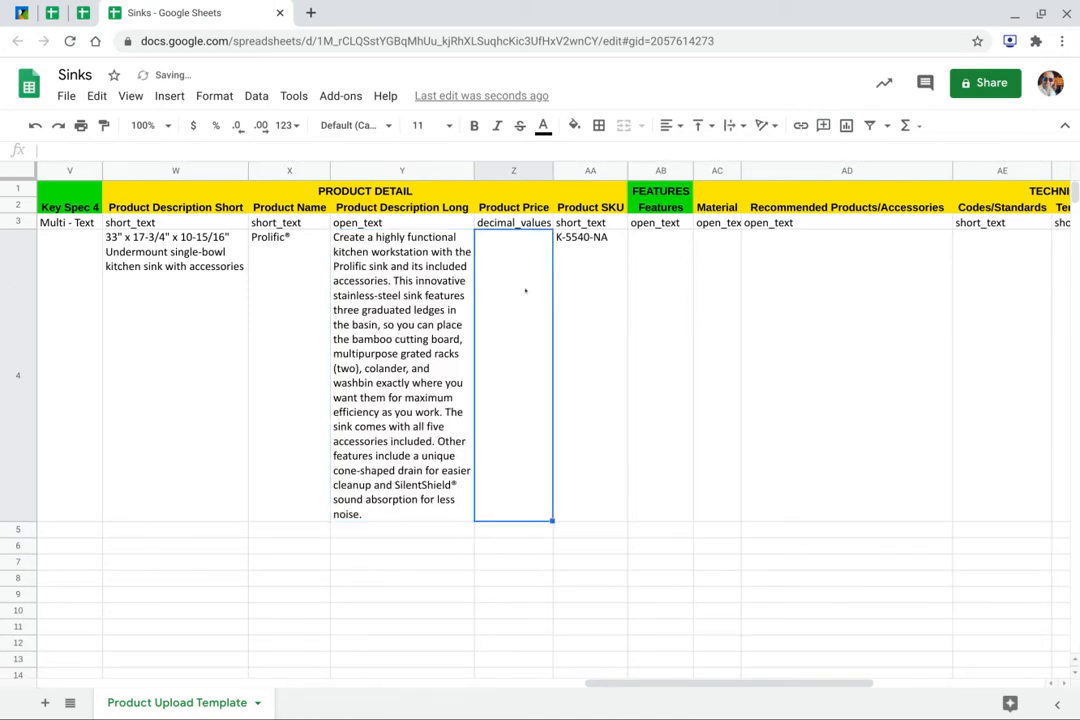
{"action": "type", "text": "1330."}
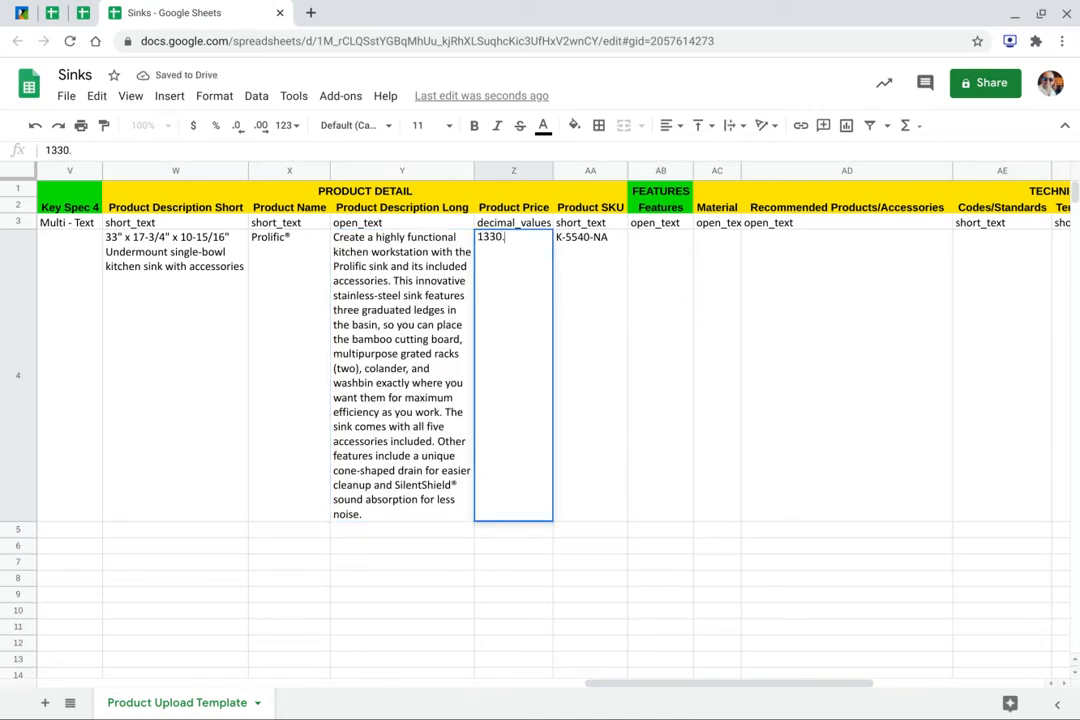
{"action": "type", "text": "00"}
{"action": "left_click", "coordinate": [584, 323]}
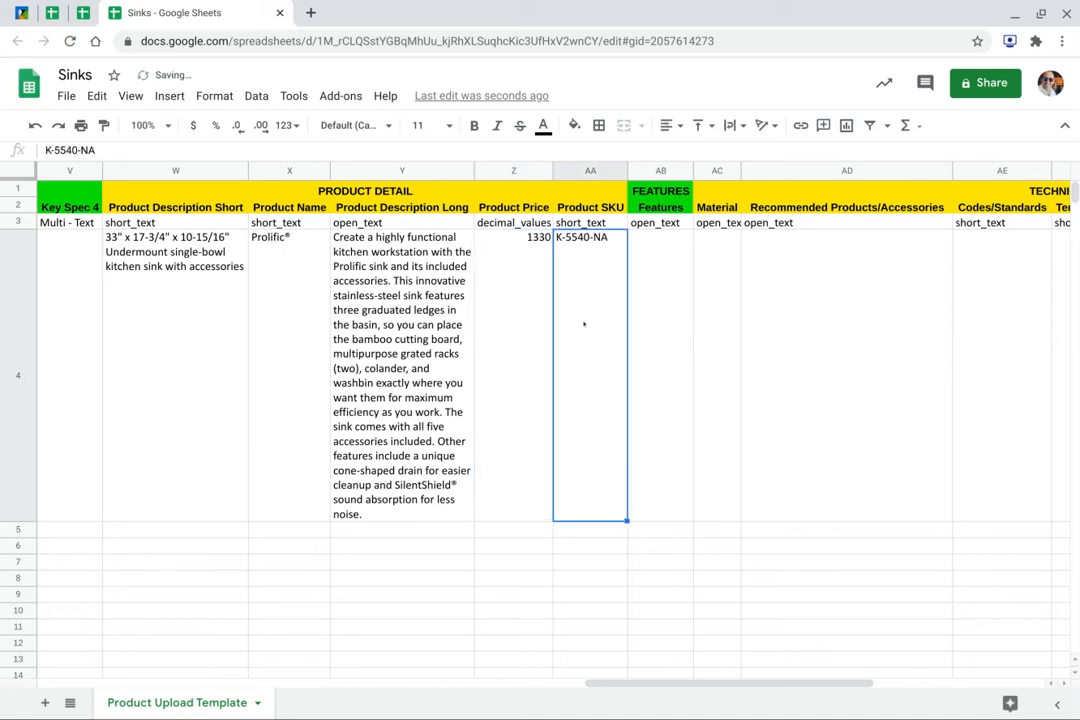
{"action": "left_click", "coordinate": [644, 304]}
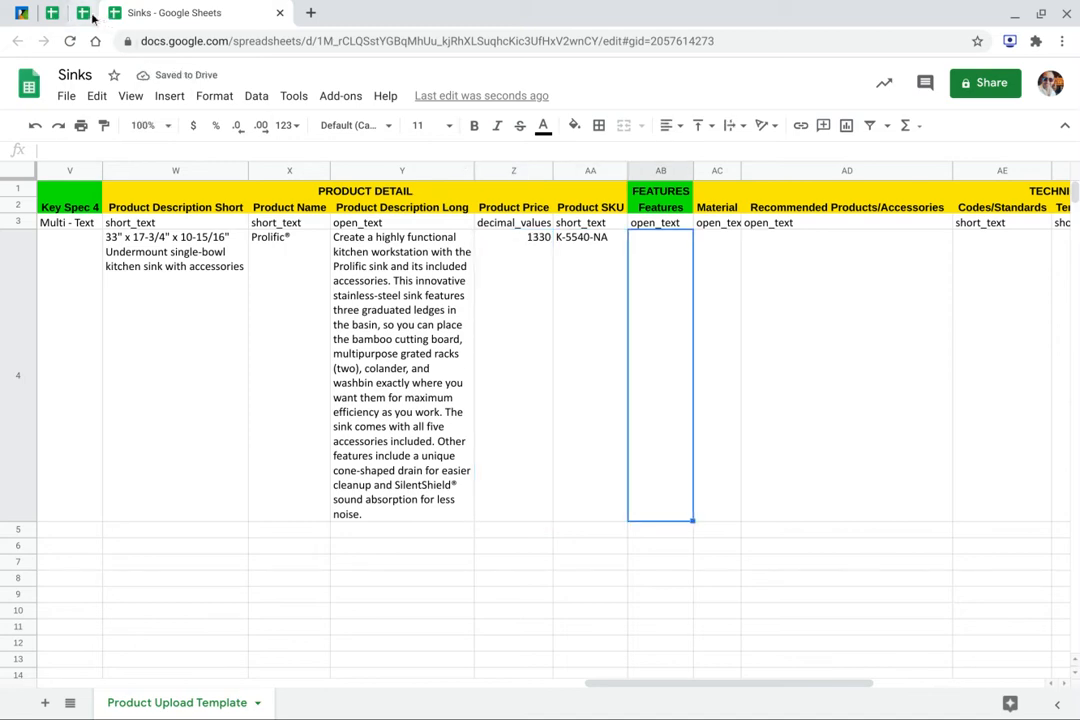
Copy the Features text from the attribute spreadsheet into the Features cell AB4 of the Sinks template.
{"action": "left_click", "coordinate": [90, 14]}
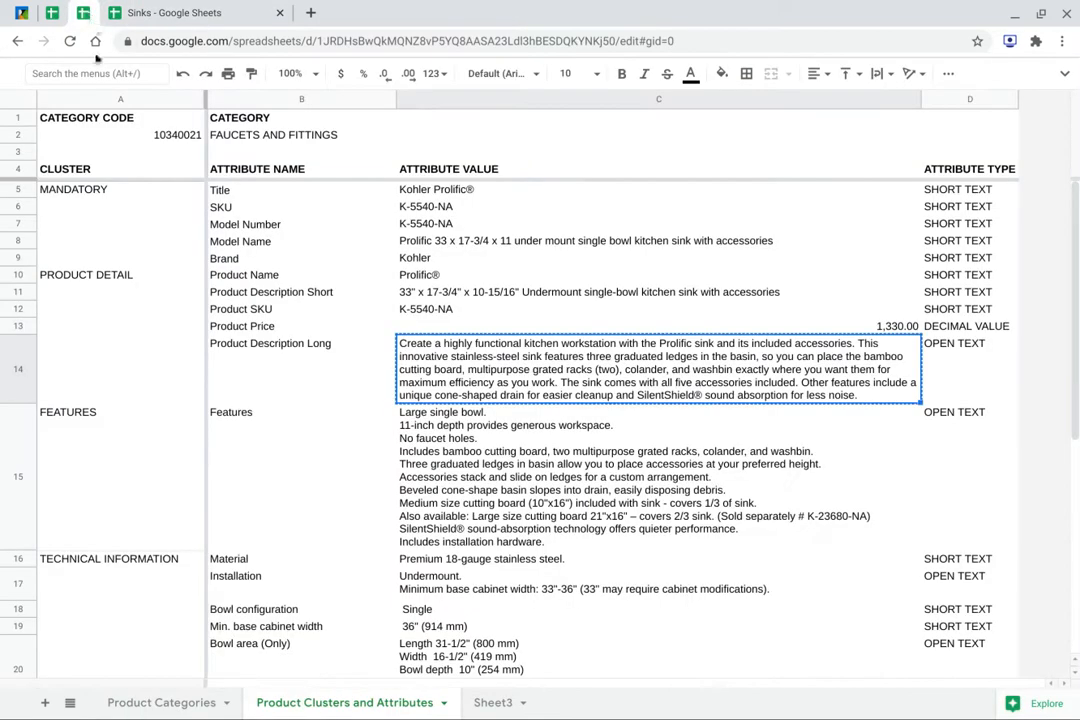
{"action": "left_click", "coordinate": [547, 437]}
{"action": "key", "text": "ctrl+c"}
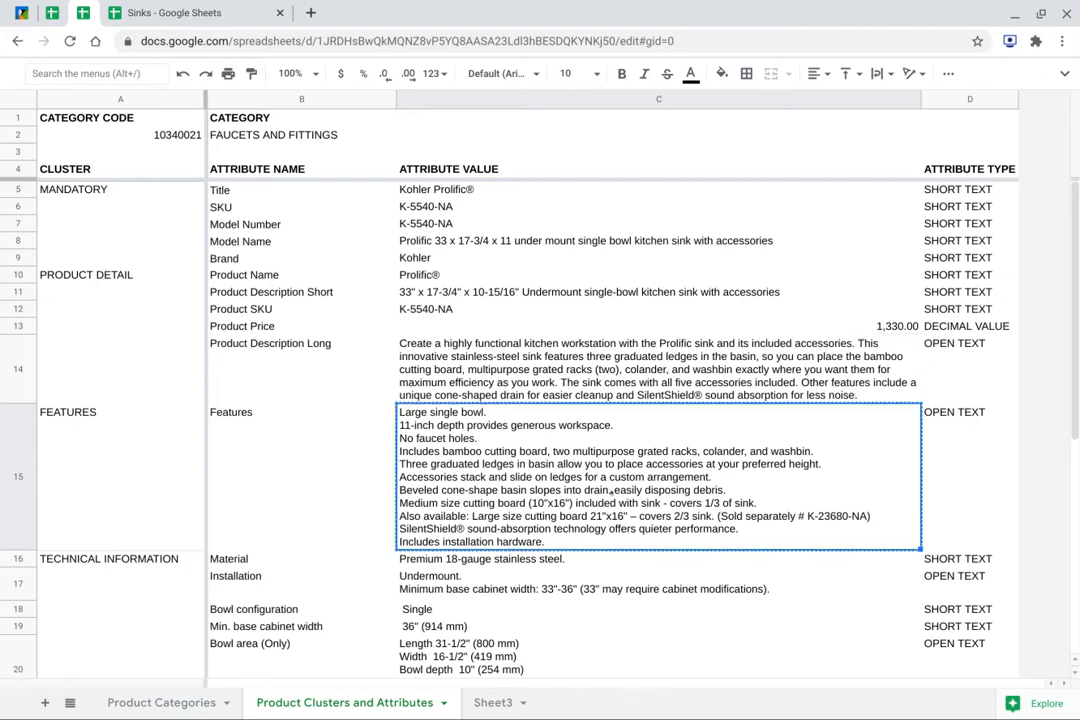
{"action": "left_click", "coordinate": [185, 14]}
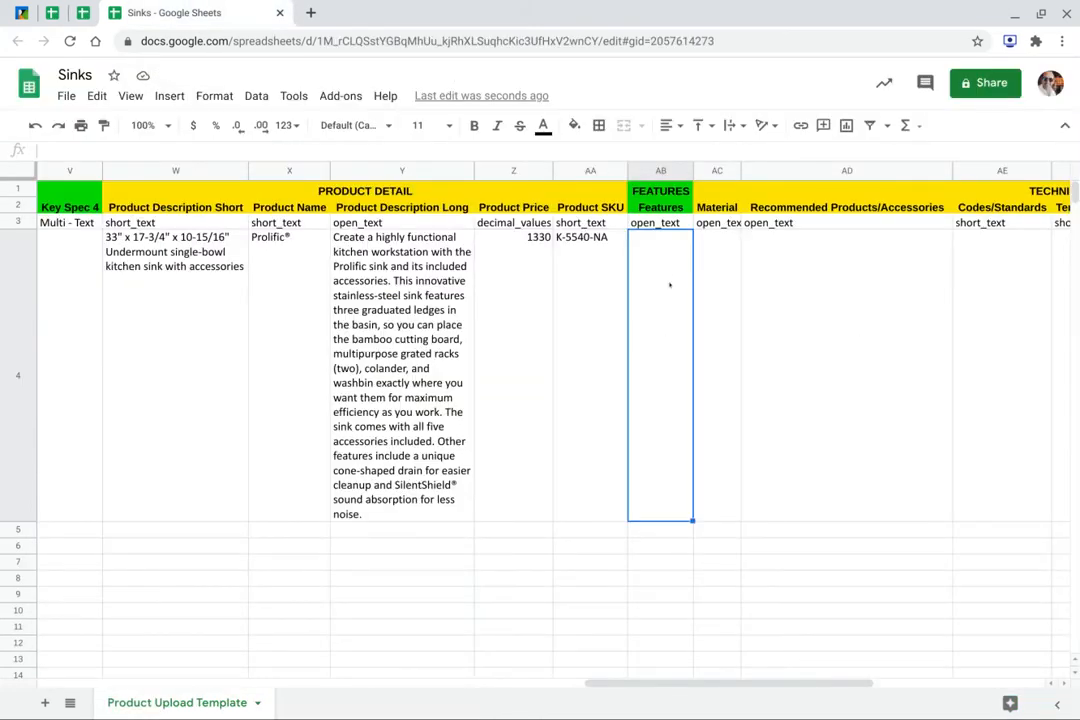
{"action": "key", "text": "ctrl+v"}
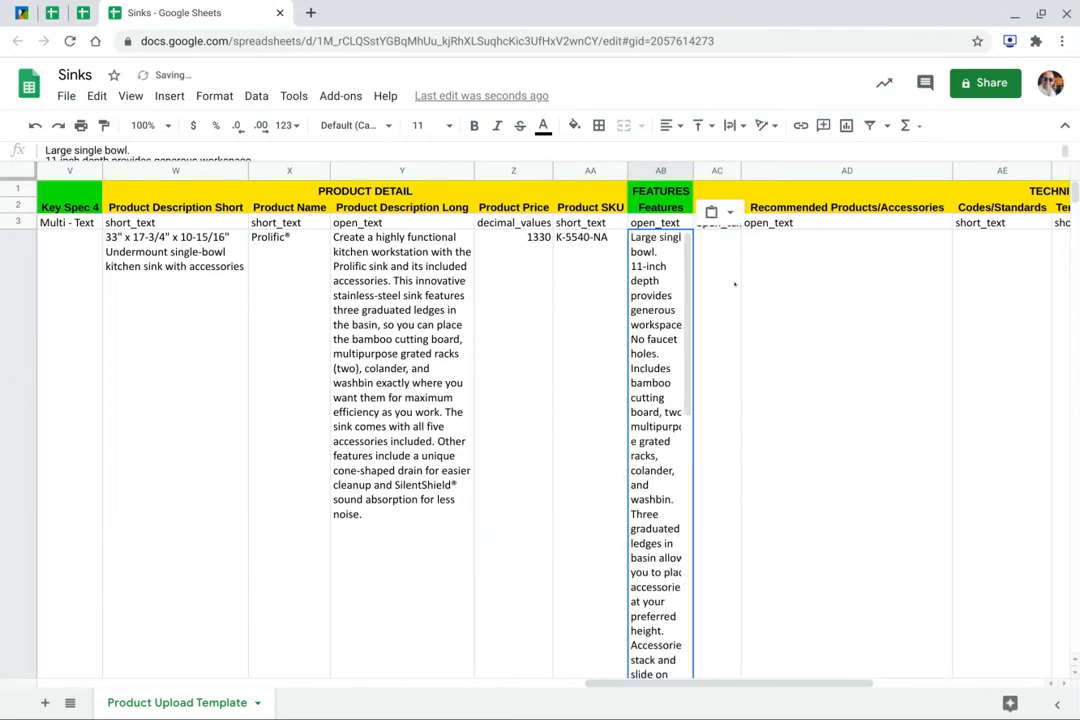
Copy the Material value "Premium 18-gauge stainless steel." from the attribute spreadsheet into cell AC4 of the Sinks template.
{"action": "left_click", "coordinate": [719, 278]}
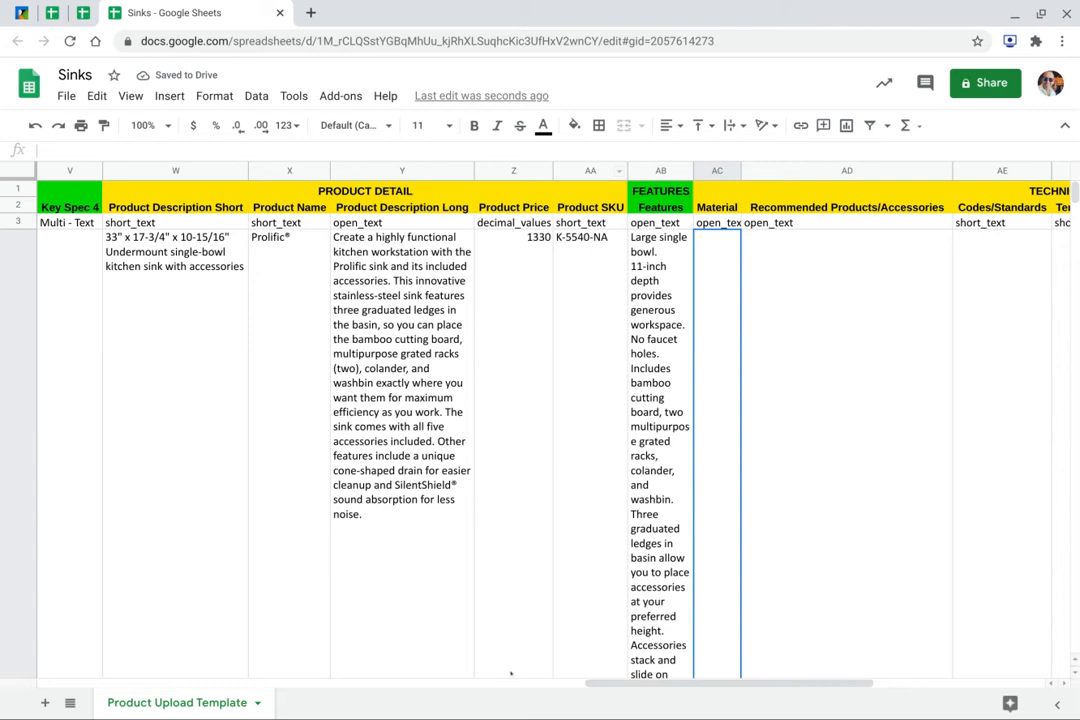
{"action": "left_click_drag", "start_coordinate": [604, 683], "coordinate": [759, 697]}
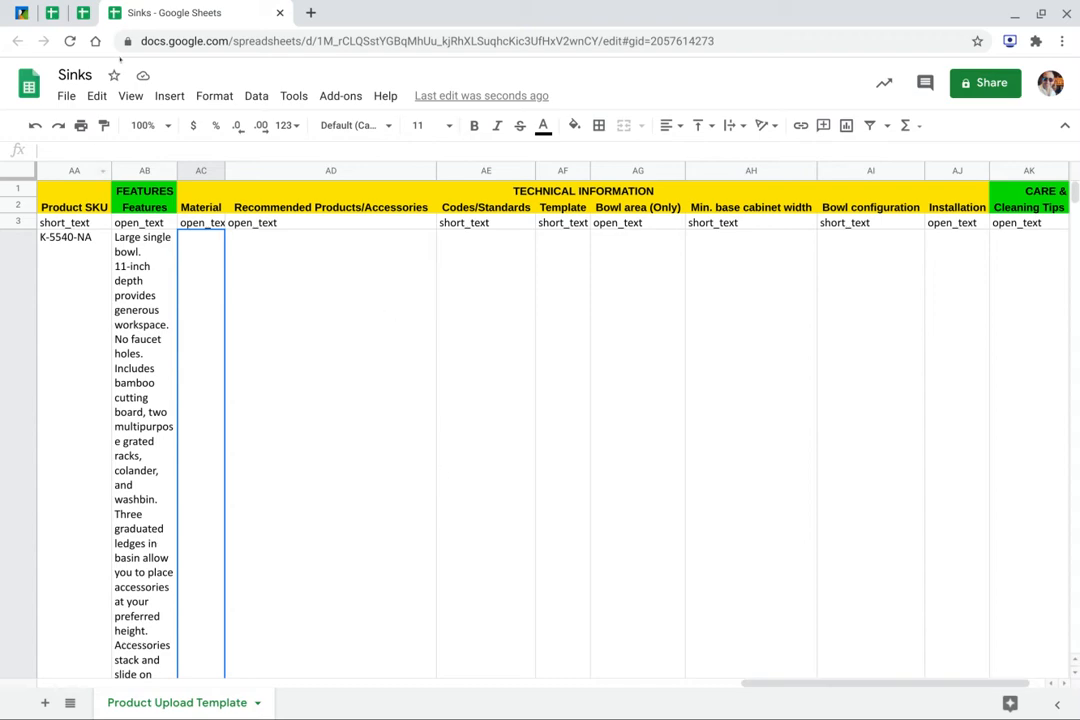
{"action": "left_click", "coordinate": [84, 14]}
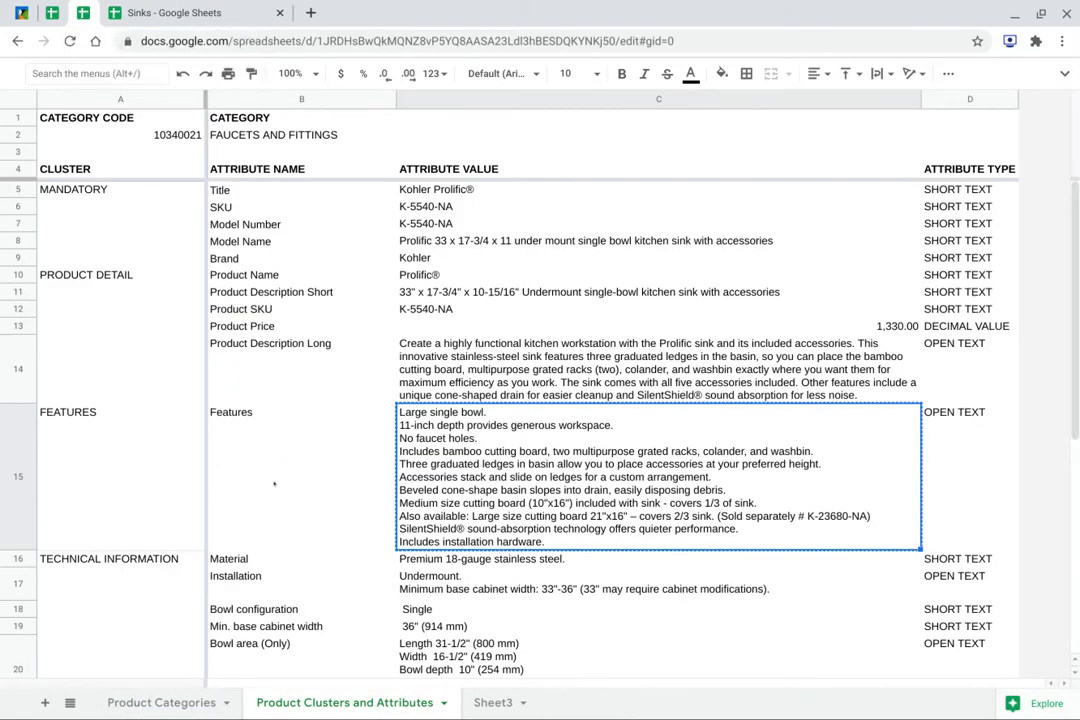
{"action": "scroll", "coordinate": [280, 500], "scroll_direction": "down", "scroll_amount": 2}
{"action": "left_click", "coordinate": [494, 442]}
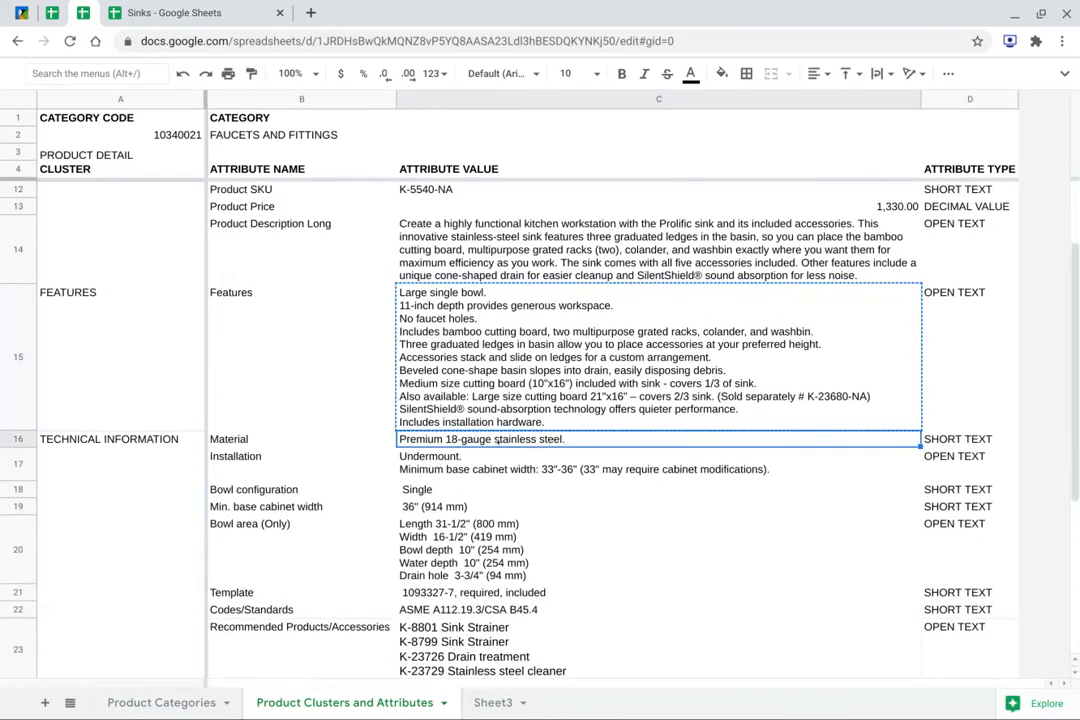
{"action": "left_click", "coordinate": [180, 12]}
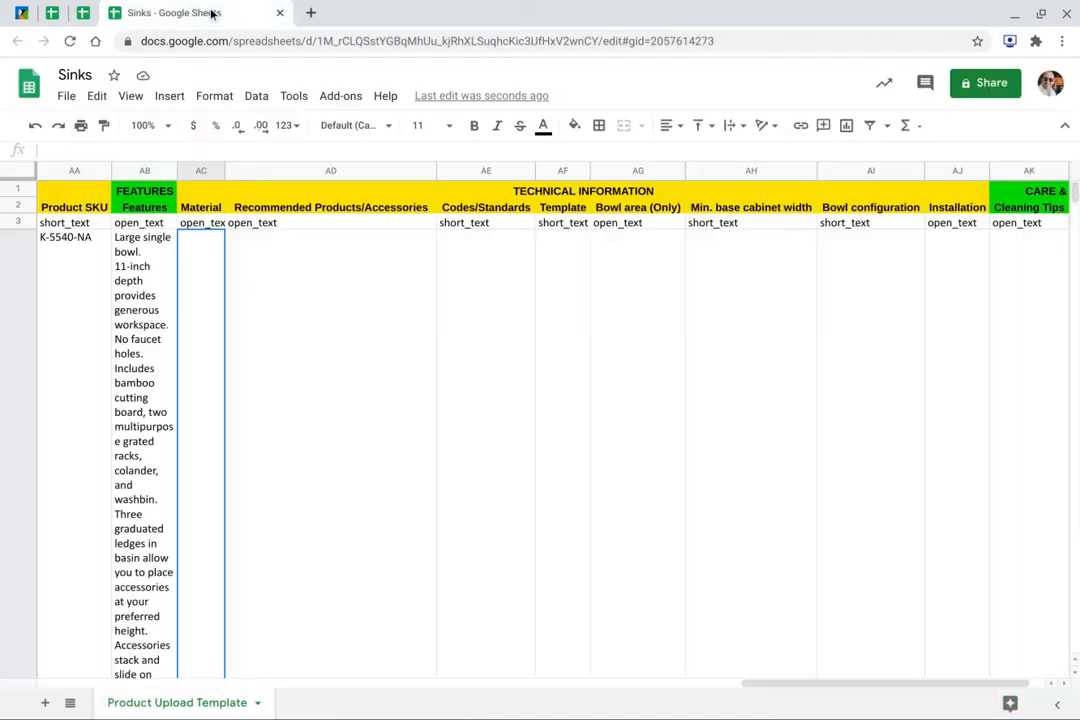
{"action": "key", "text": "ctrl+v"}
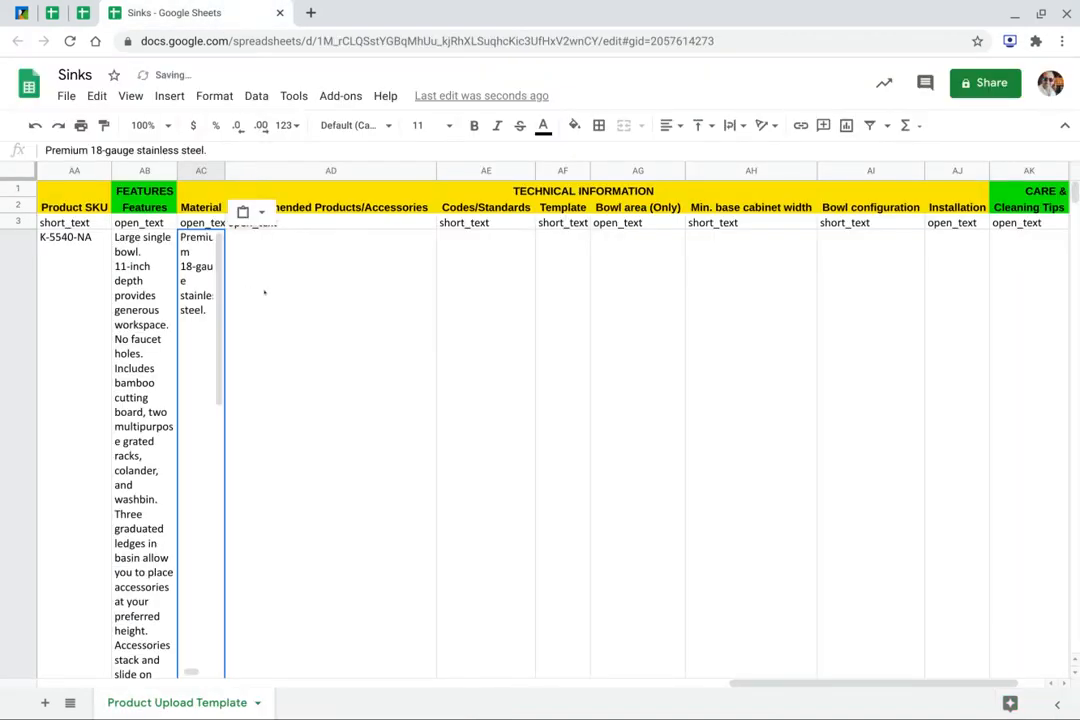
Copy the Recommended Products/Accessories list from the attribute spreadsheet into cell AD4 of the Sinks template.
{"action": "left_click", "coordinate": [290, 291]}
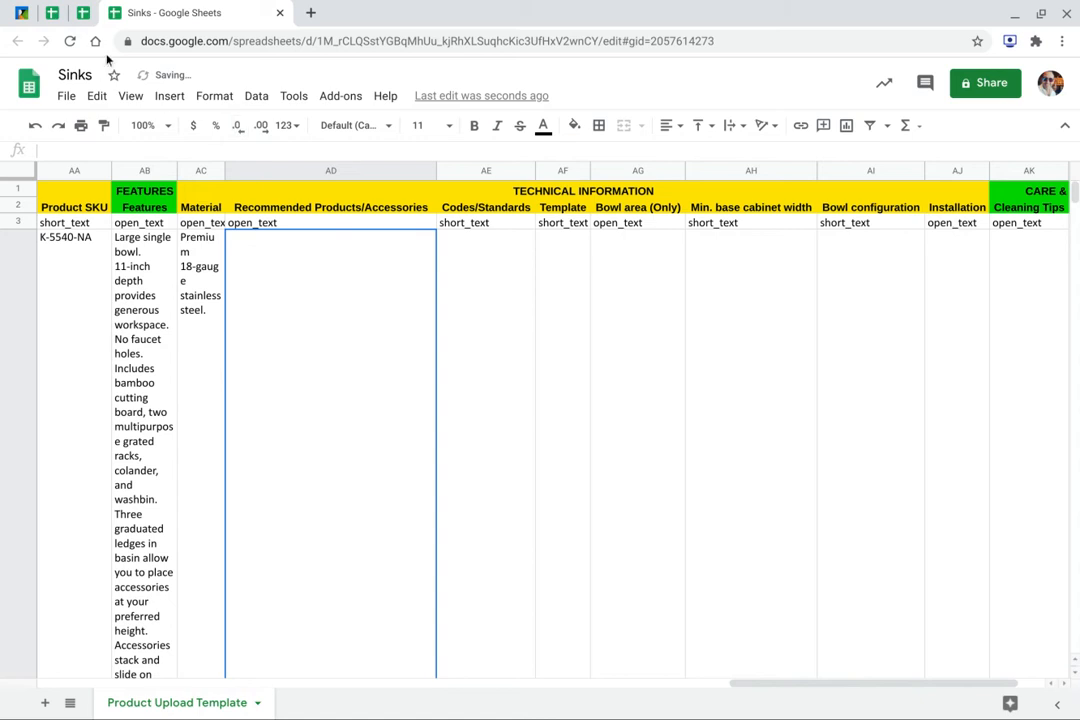
{"action": "left_click", "coordinate": [82, 14]}
{"action": "left_click", "coordinate": [447, 657]}
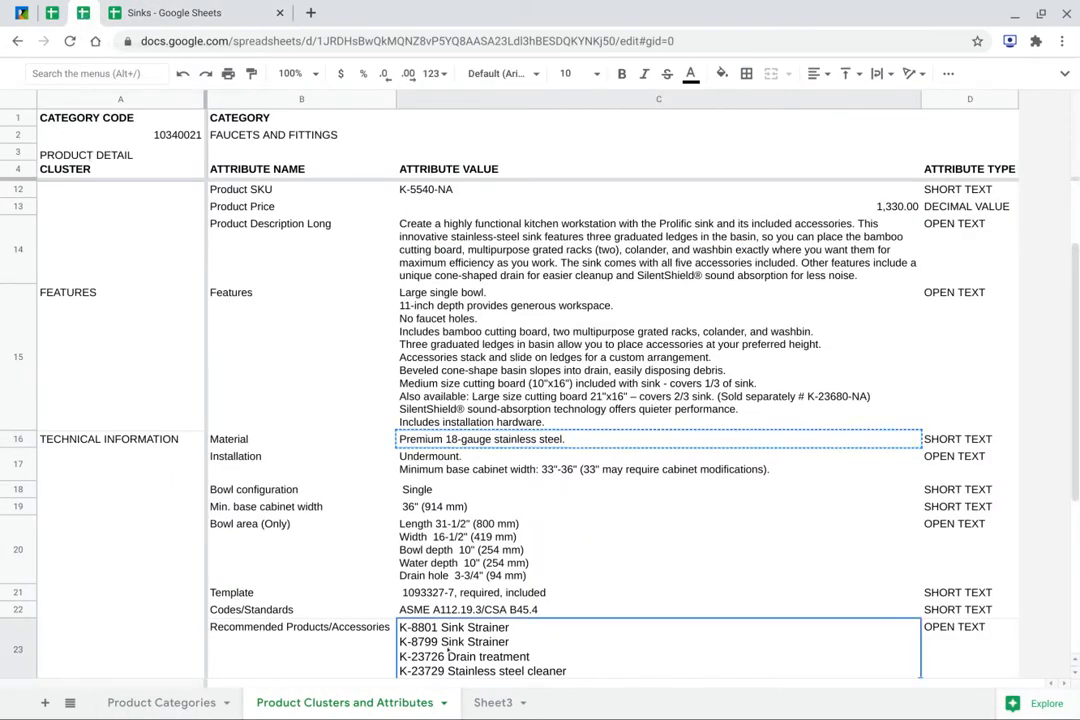
{"action": "key", "text": "ctrl+c"}
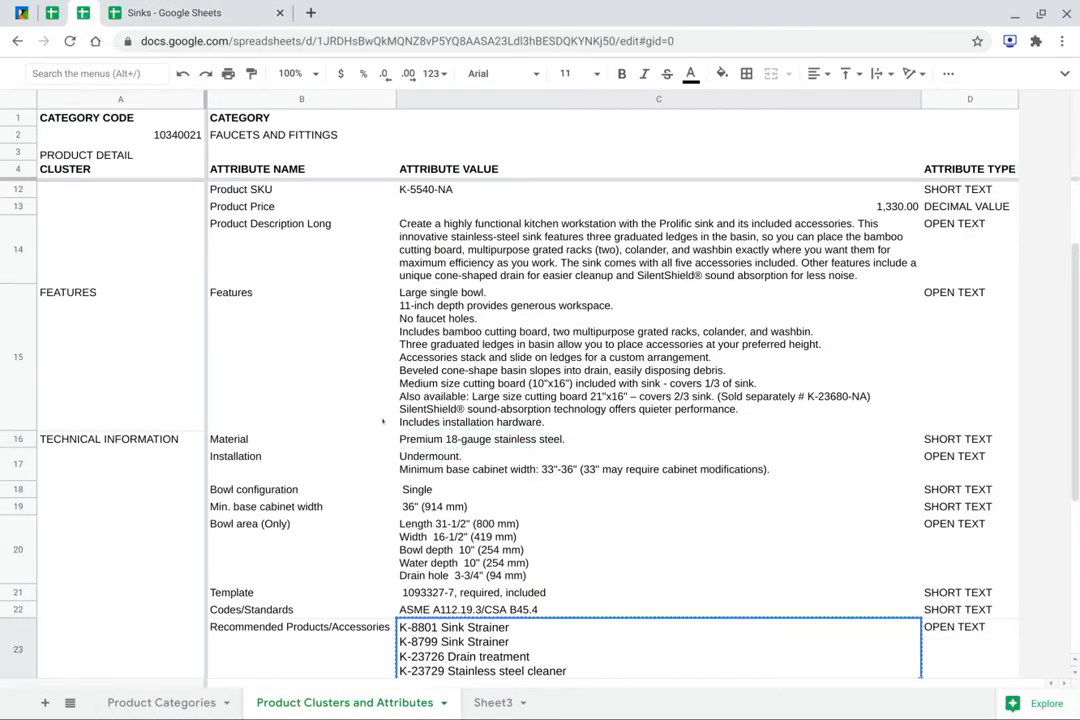
{"action": "left_click", "coordinate": [165, 15]}
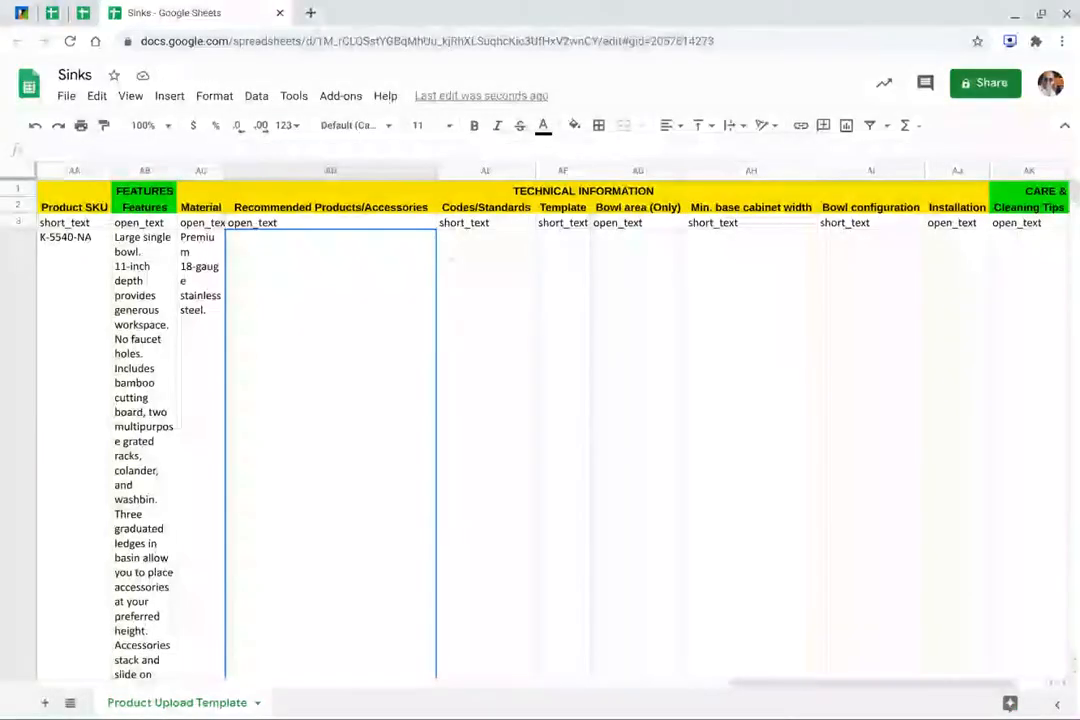
{"action": "key", "text": "ctrl+v"}
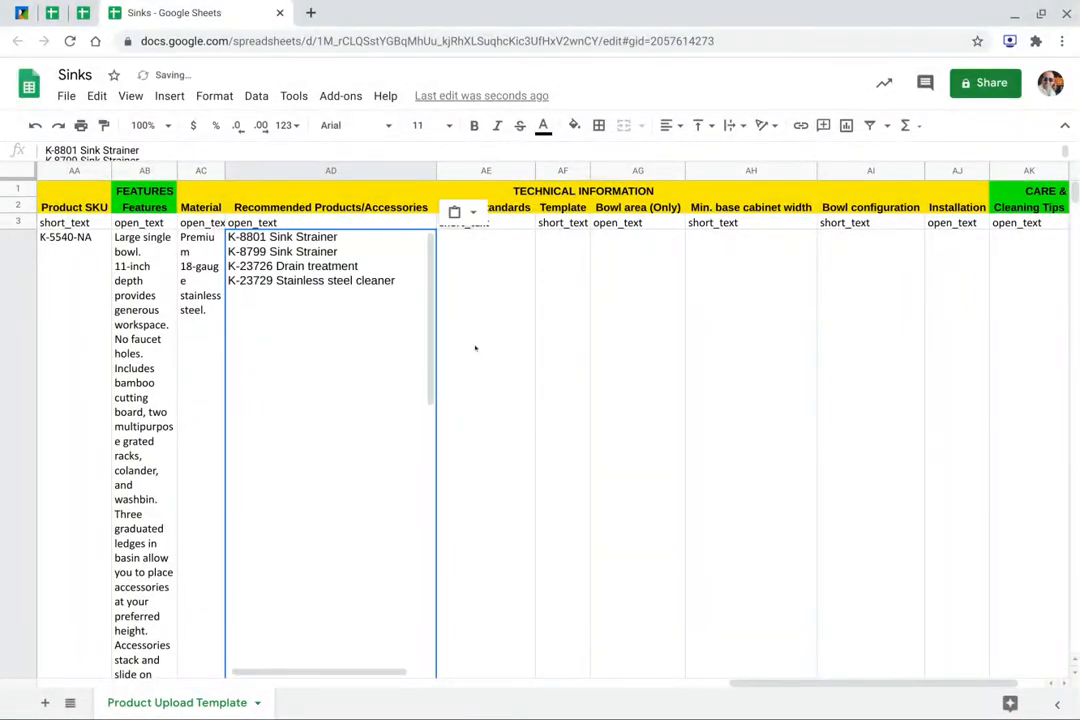
Copy the Codes/Standards value ASME A112.19.3/CSA B45.4 from the attribute spreadsheet into cell AE4 of the Sinks template.
{"action": "left_click", "coordinate": [476, 348]}
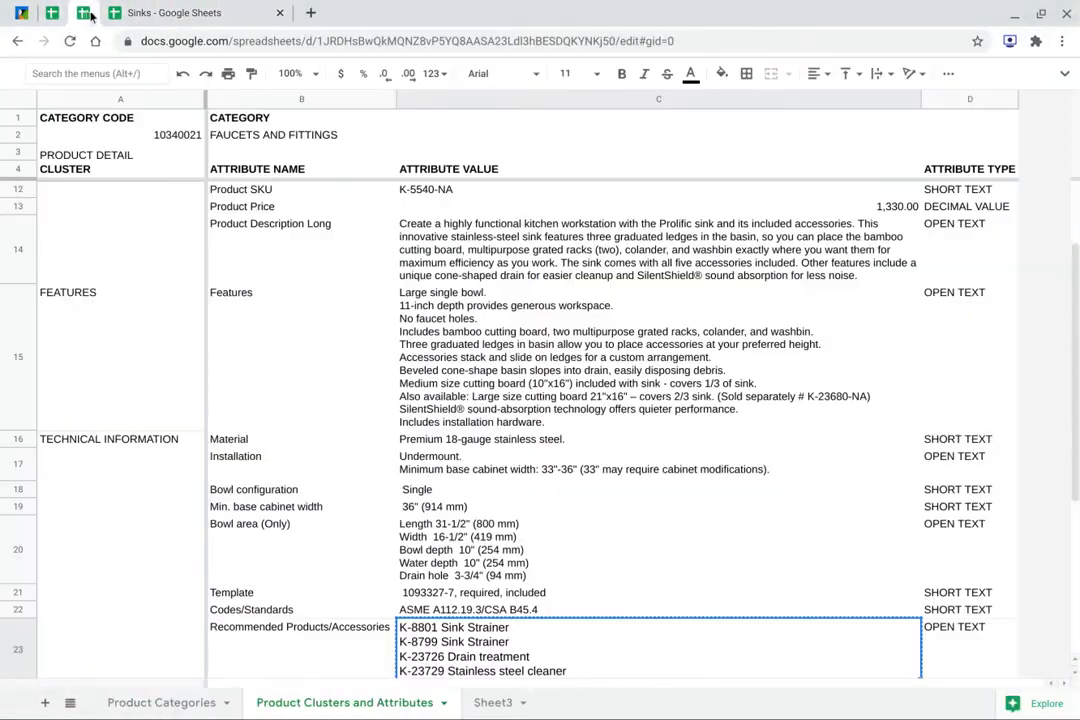
{"action": "left_click", "coordinate": [52, 12]}
{"action": "left_click", "coordinate": [446, 611]}
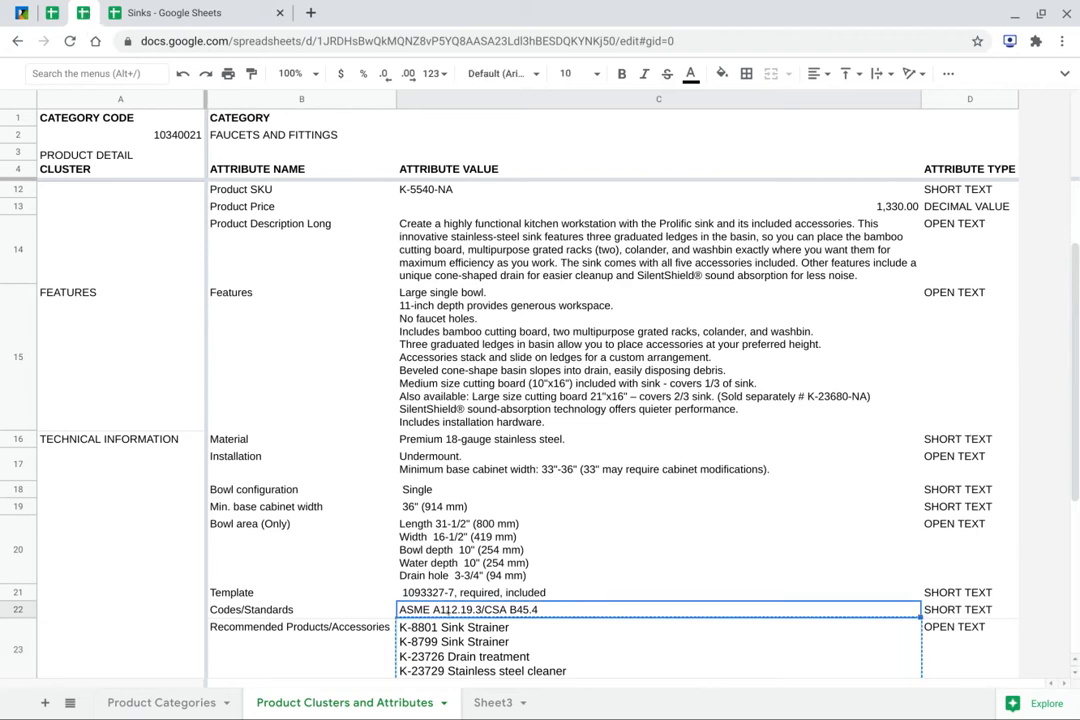
{"action": "key", "text": "ctrl+c"}
{"action": "left_click", "coordinate": [197, 14]}
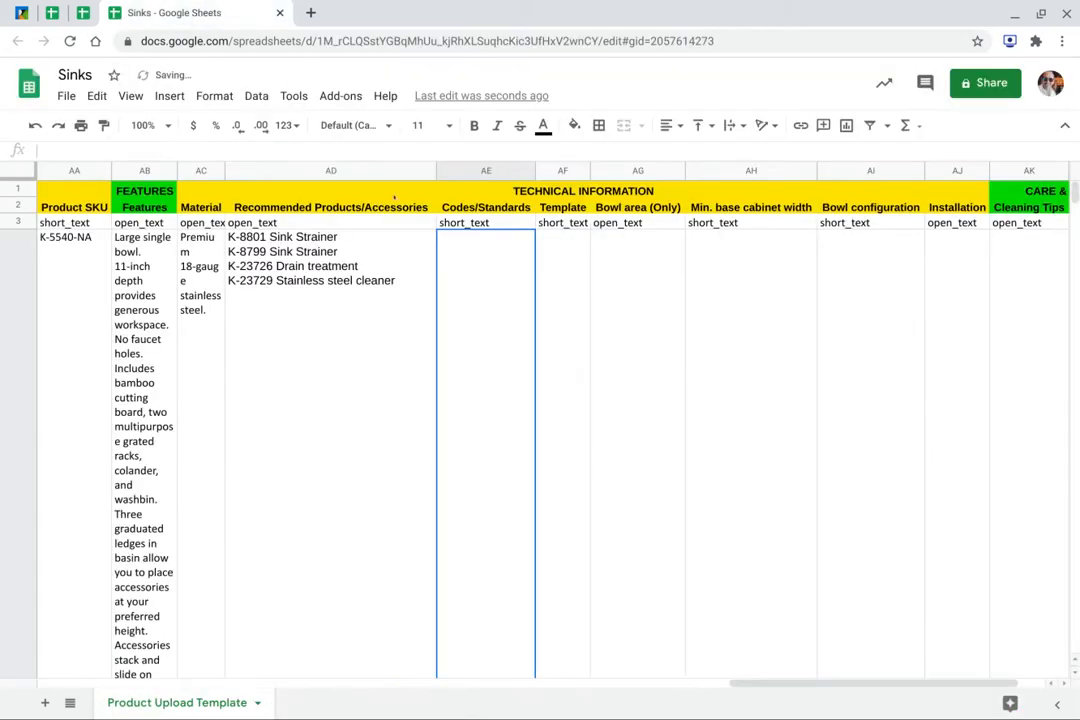
{"action": "key", "text": "ctrl+v"}
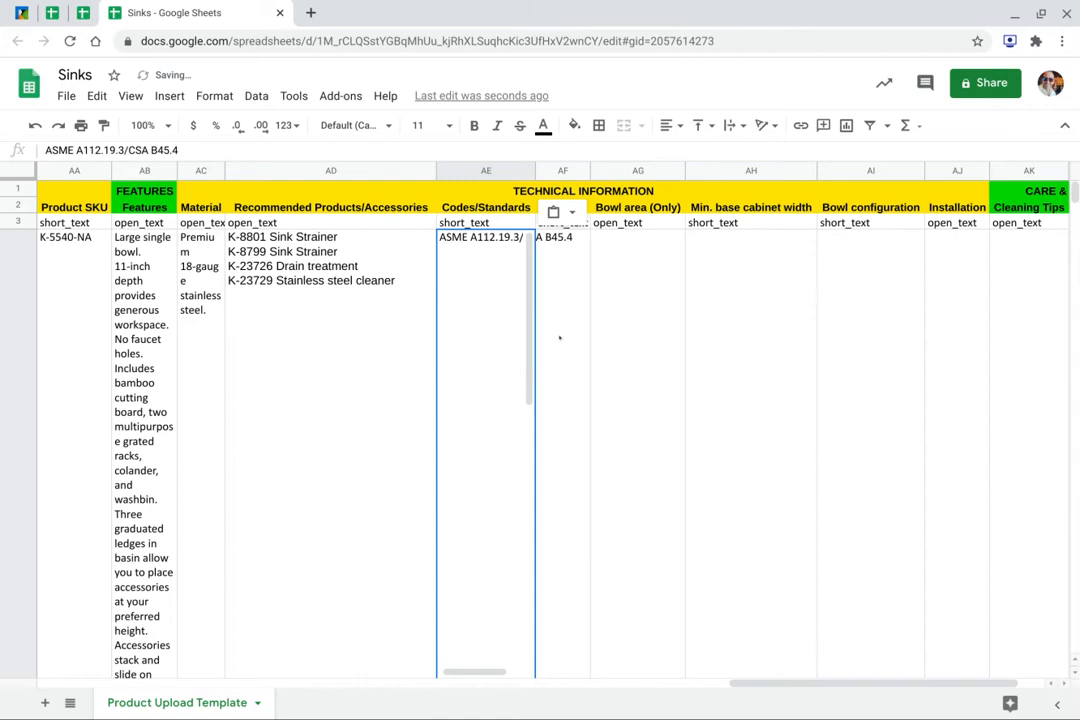
Copy the Template value "1093327-7, required, included" from the attribute spreadsheet into cell AF4 of the Sinks template.
{"action": "left_click", "coordinate": [559, 338]}
{"action": "left_click", "coordinate": [83, 13]}
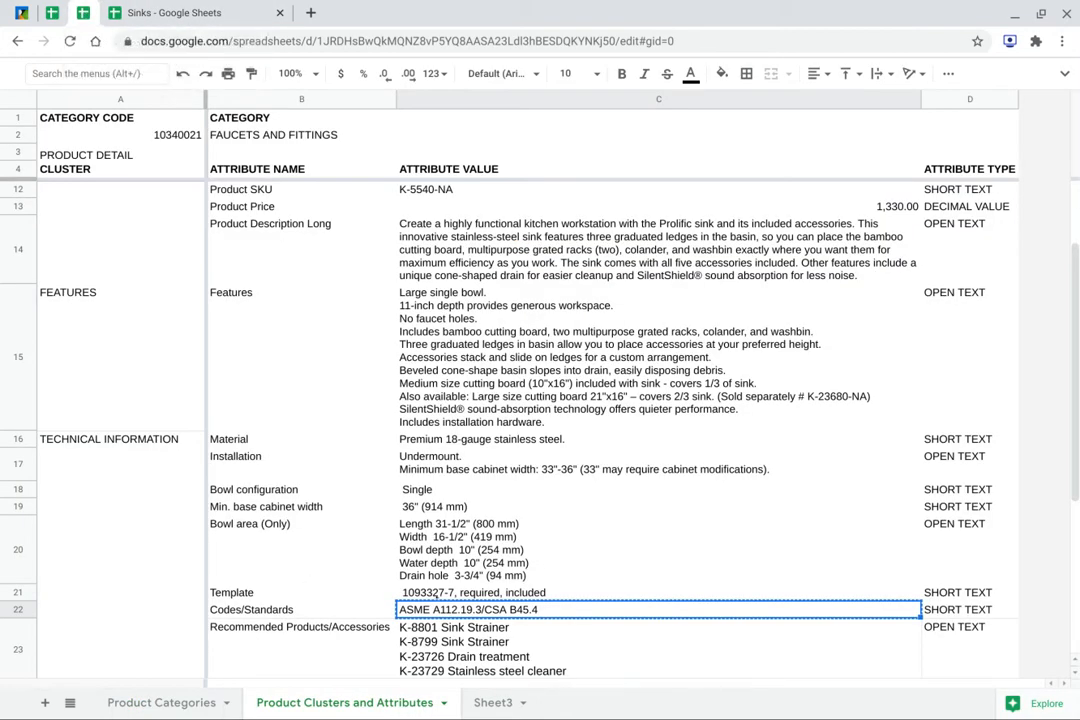
{"action": "key", "text": "Up"}
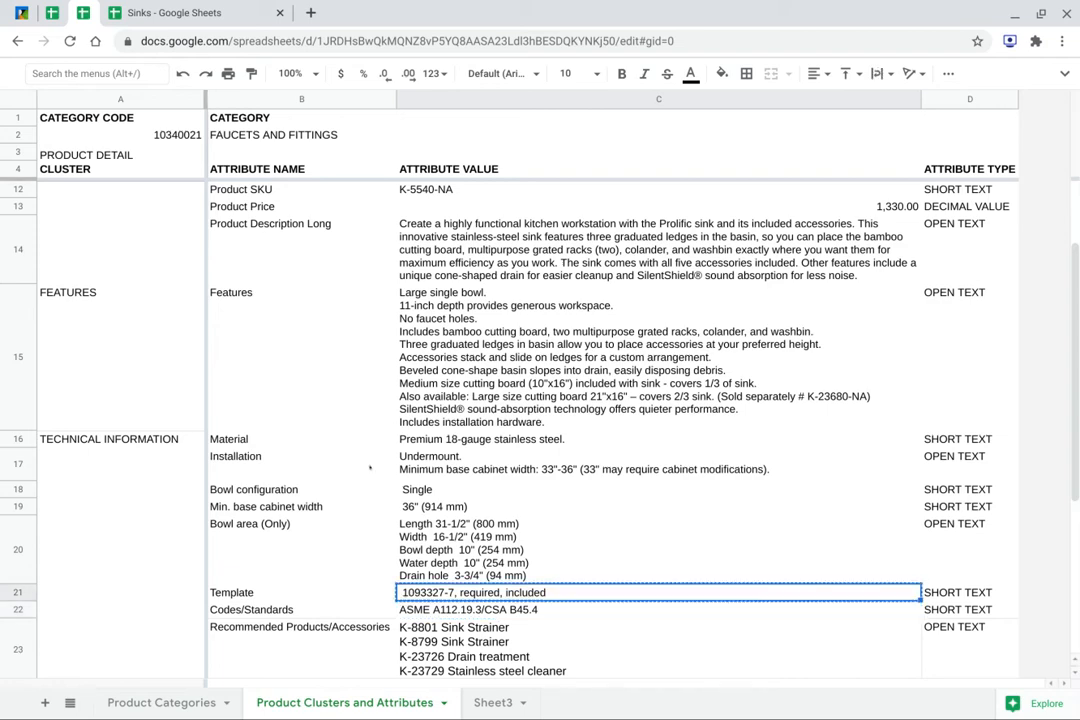
{"action": "left_click", "coordinate": [170, 13]}
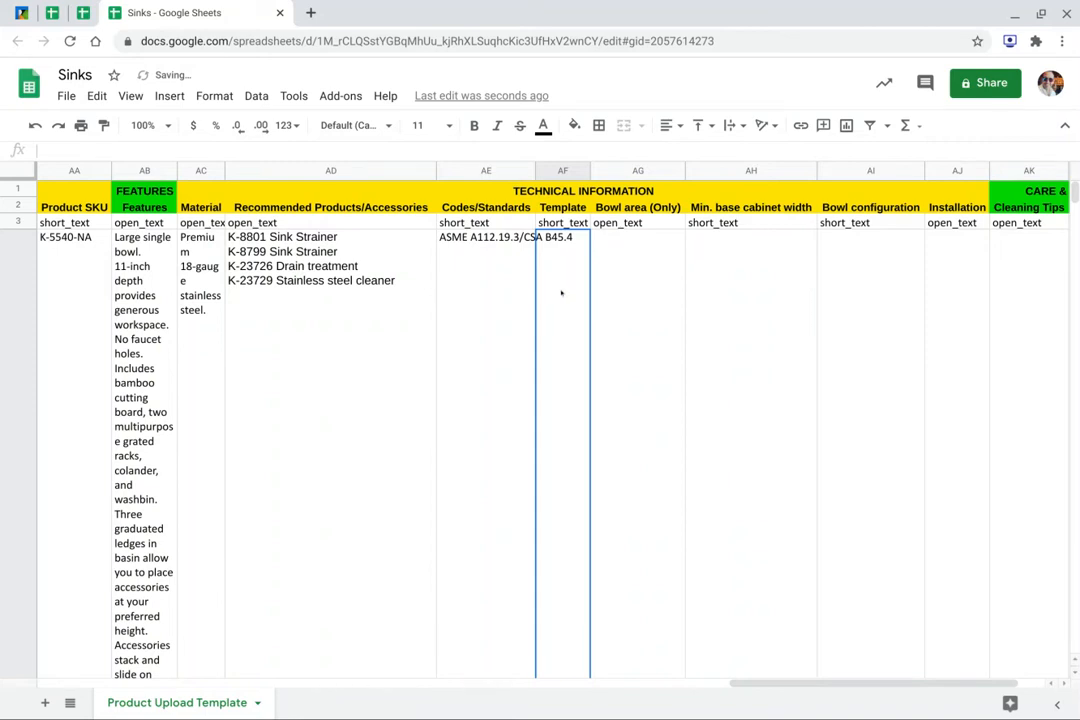
{"action": "key", "text": "ctrl+v"}
Copy the Bowl area (Only) dimensions from the attribute spreadsheet into cell AG4 of the Sinks template.
{"action": "left_click", "coordinate": [610, 282]}
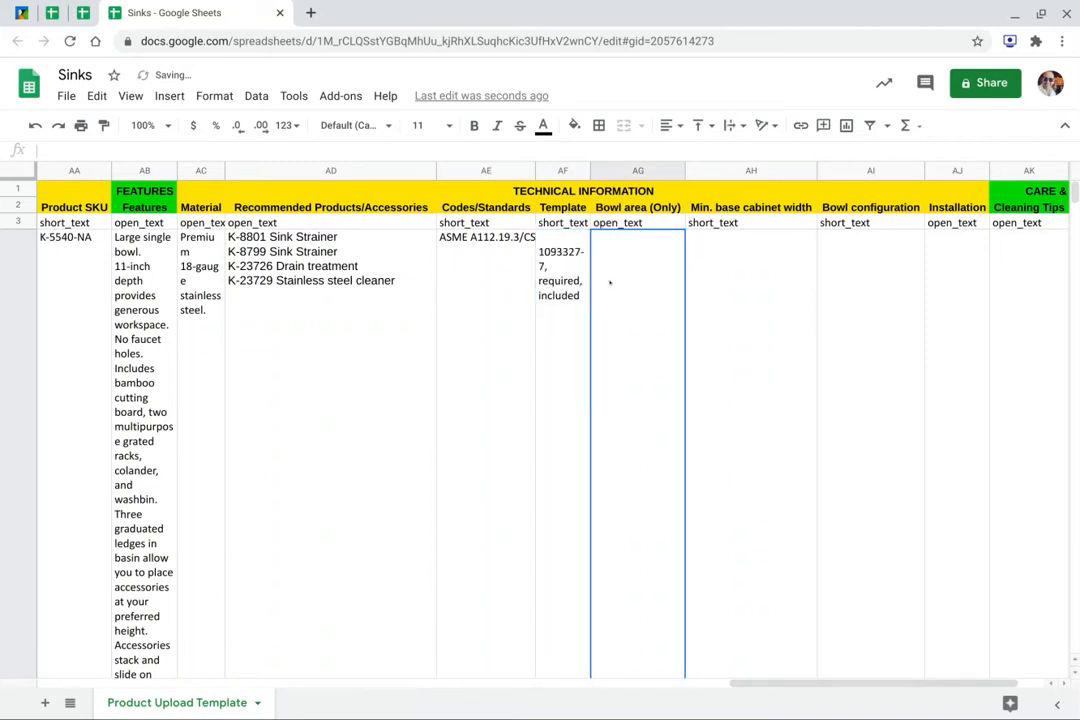
{"action": "left_click", "coordinate": [84, 13]}
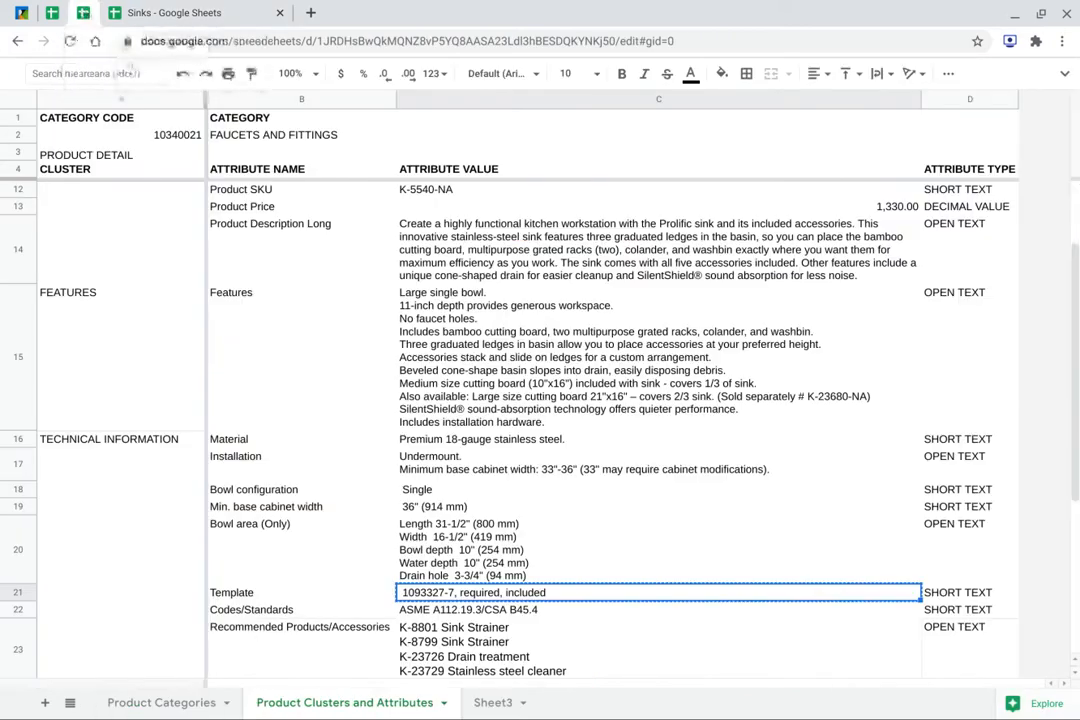
{"action": "left_click", "coordinate": [583, 560]}
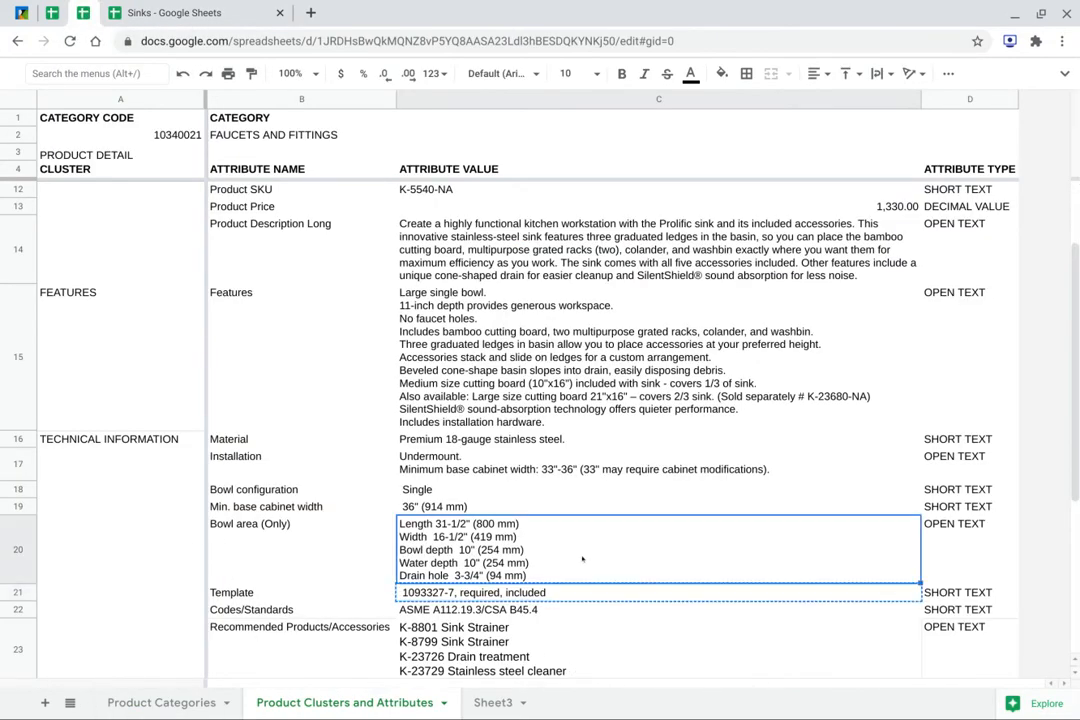
{"action": "key", "text": "ctrl+c"}
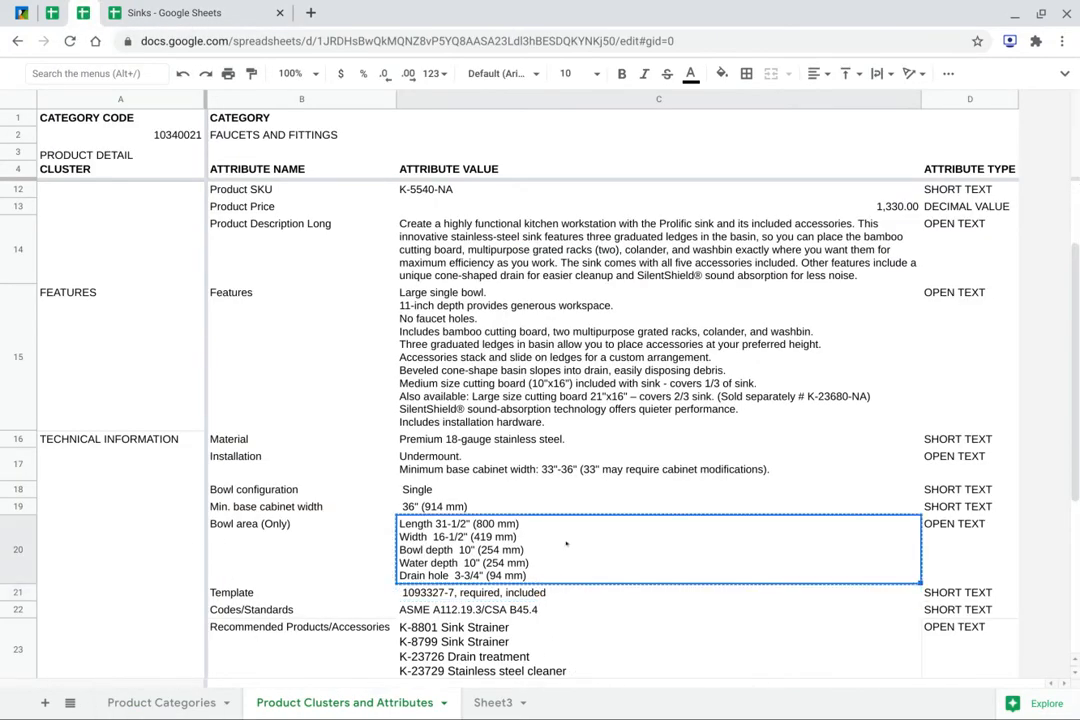
{"action": "left_click", "coordinate": [160, 20]}
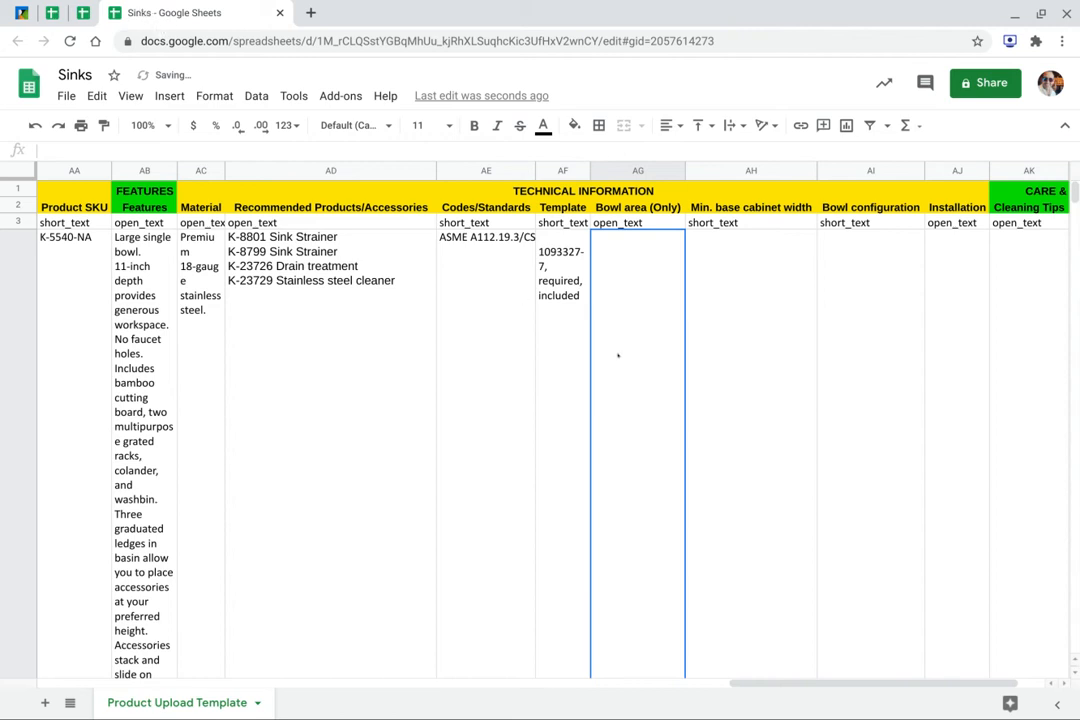
{"action": "key", "text": "ctrl+v"}
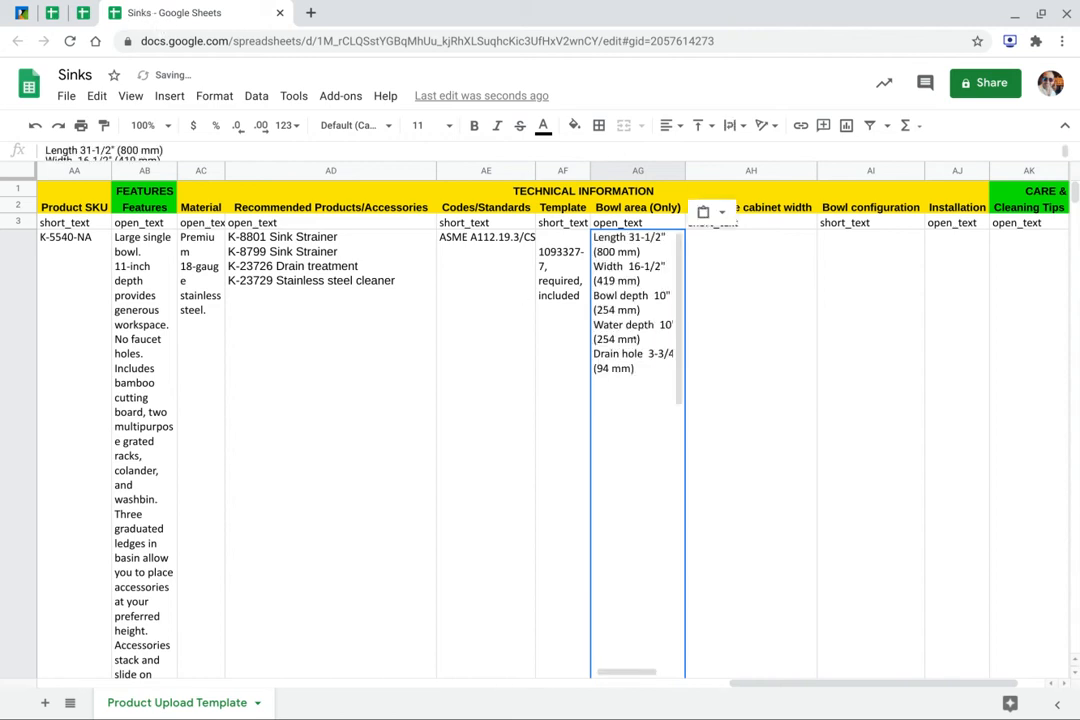
Copy the Min. base cabinet width value 36" (914 mm) from the attribute spreadsheet into cell AH4 of the Sinks template.
{"action": "left_click", "coordinate": [714, 309]}
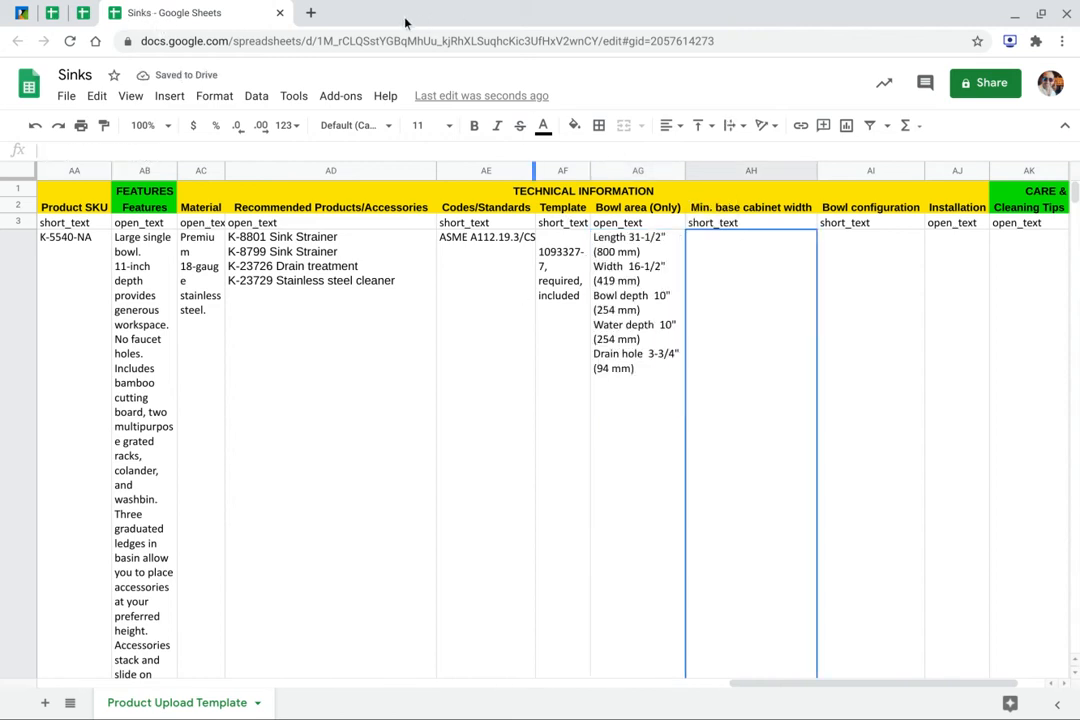
{"action": "left_click", "coordinate": [86, 13]}
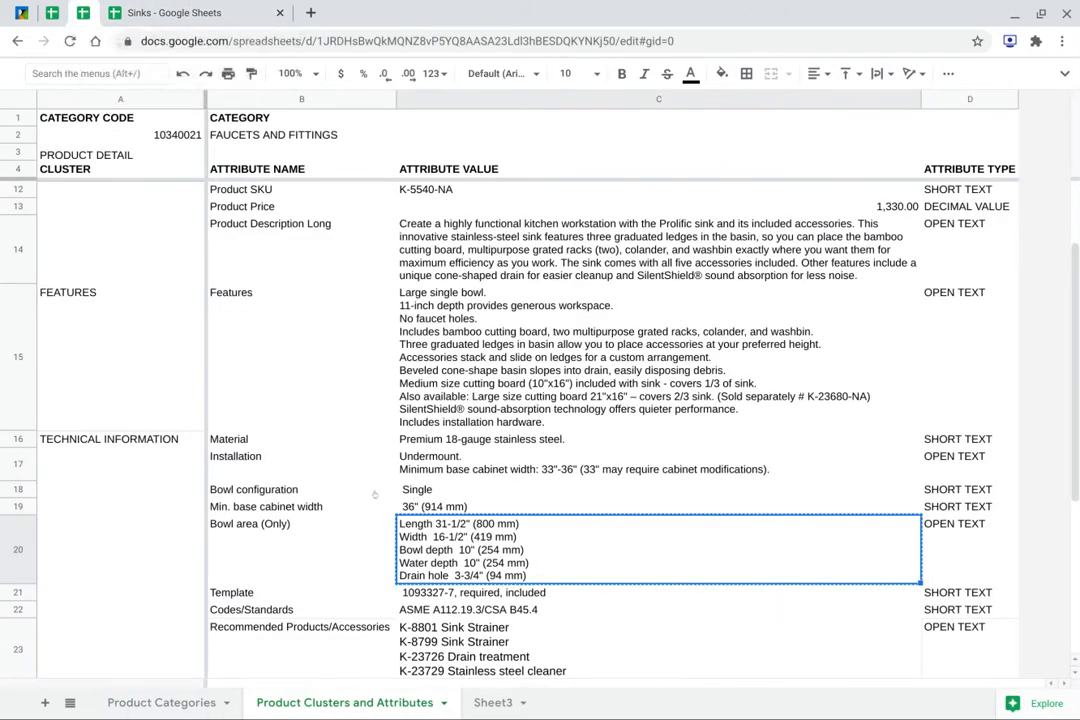
{"action": "left_click", "coordinate": [453, 507]}
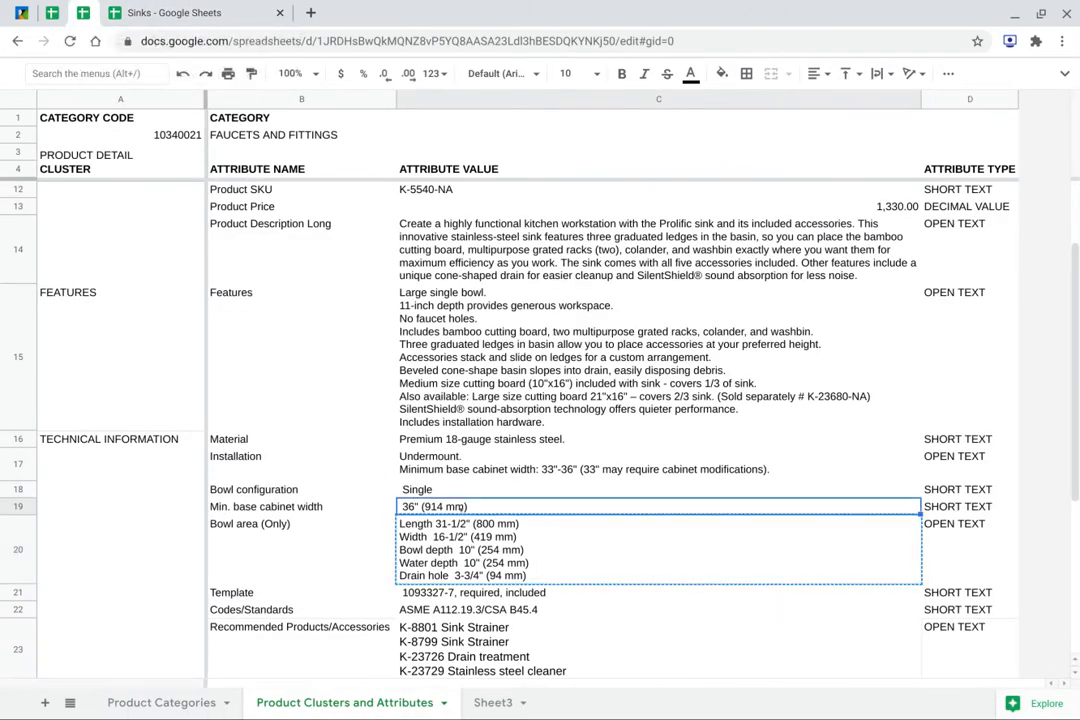
{"action": "key", "text": "ctrl+c"}
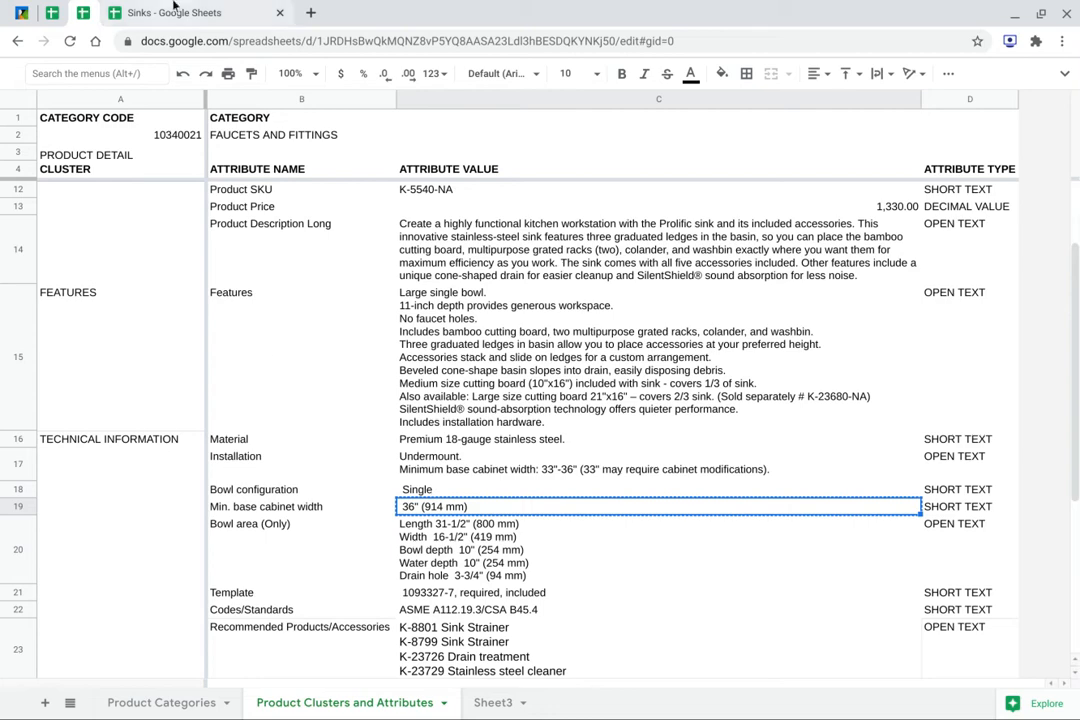
{"action": "left_click", "coordinate": [141, 13]}
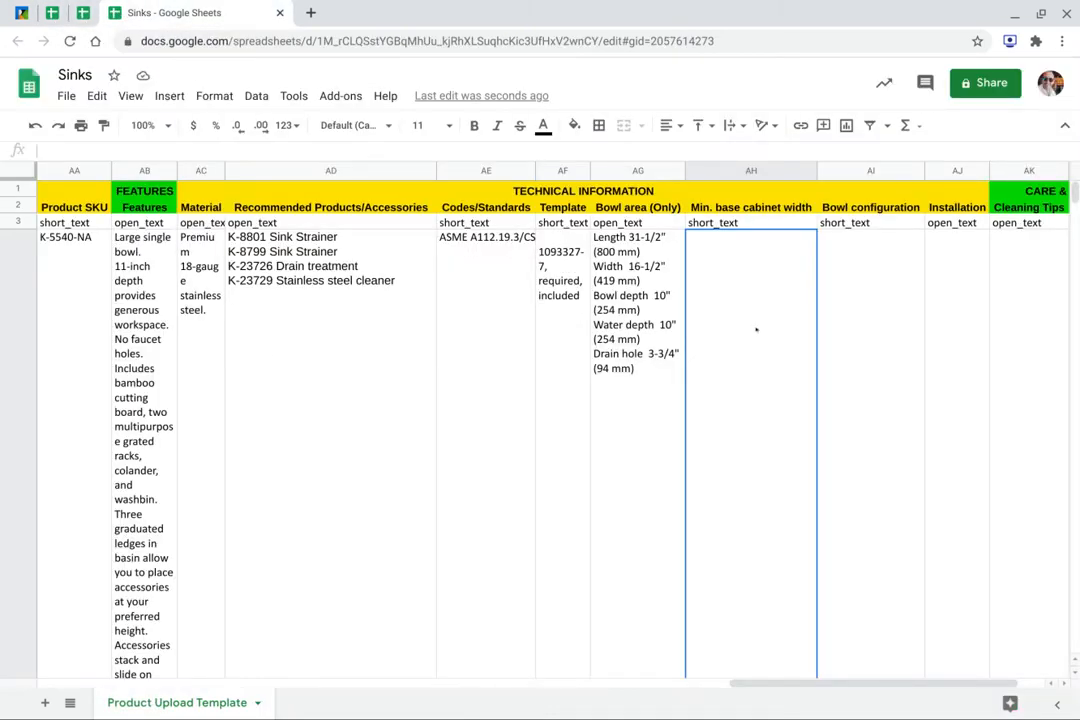
{"action": "key", "text": "ctrl+v"}
Enter Single as the Bowl configuration in cell AI4 and Undermount as the Installation in cell AJ4.
{"action": "left_click", "coordinate": [893, 329]}
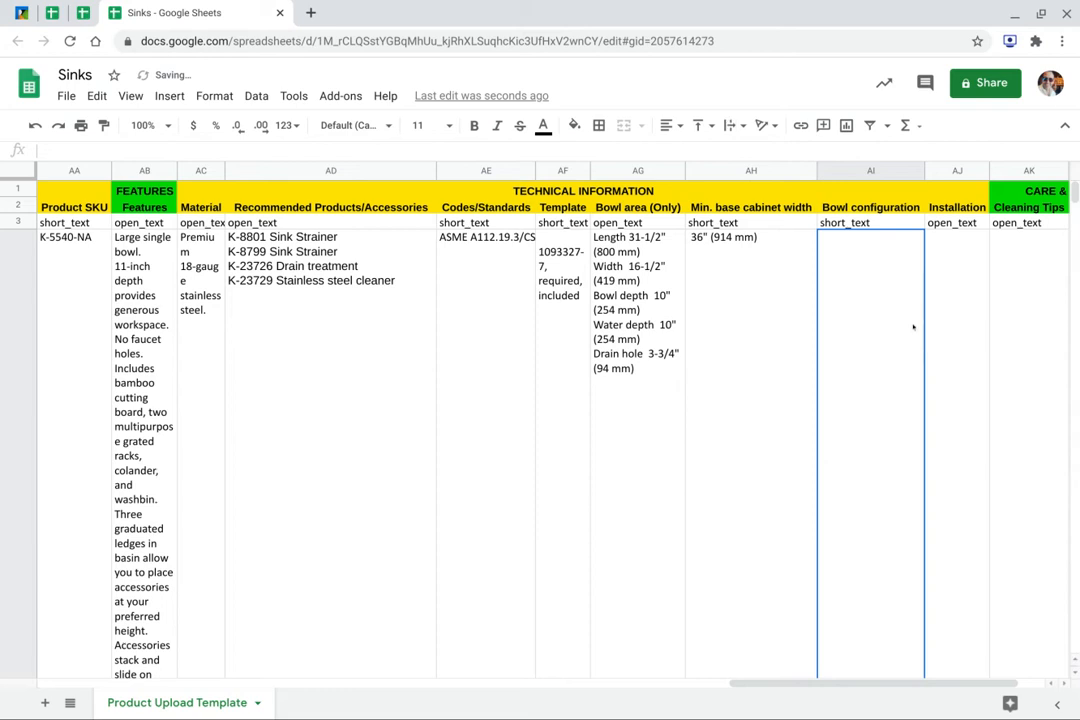
{"action": "type", "text": "Single"}
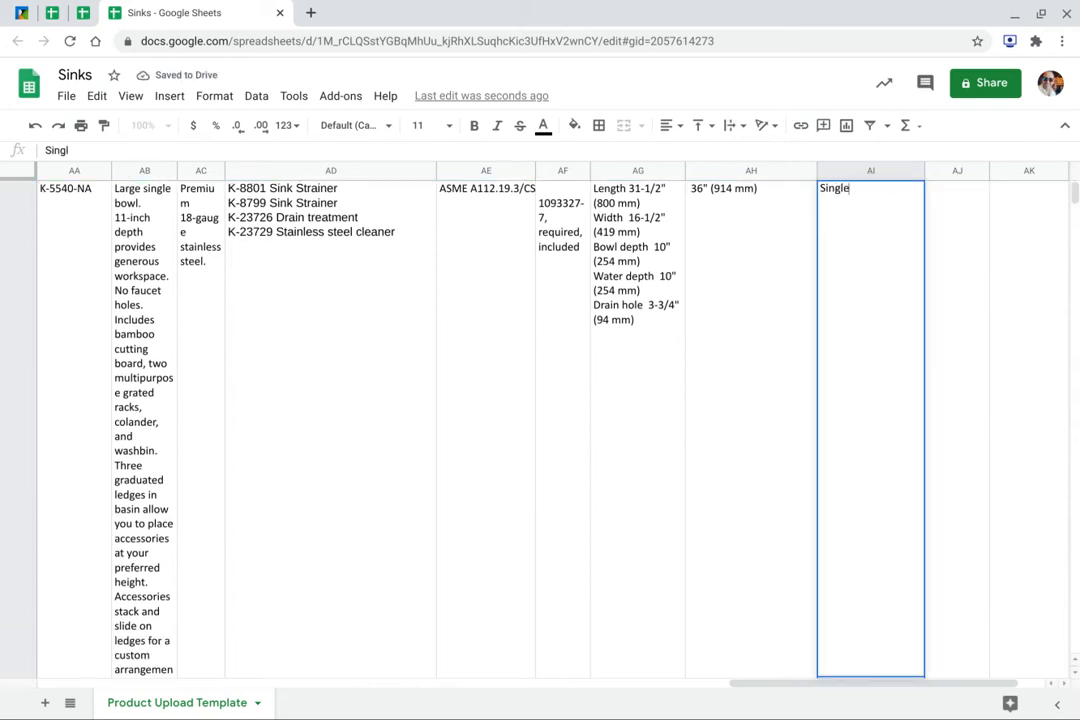
{"action": "left_click", "coordinate": [961, 248]}
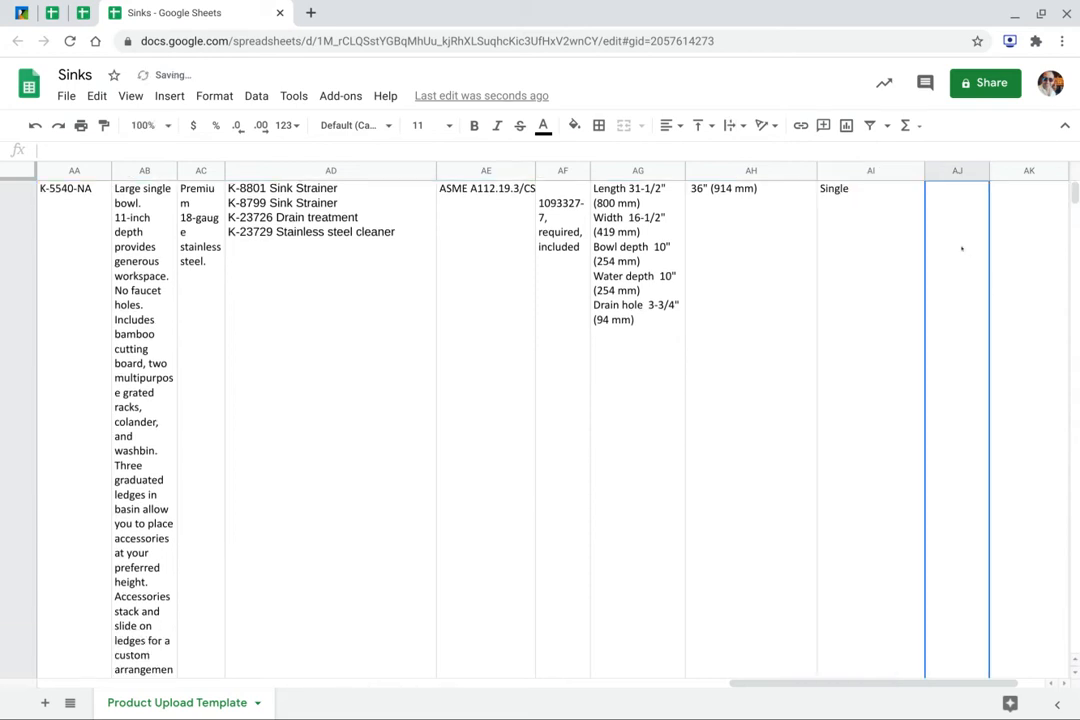
{"action": "type", "text": "Undermount"}
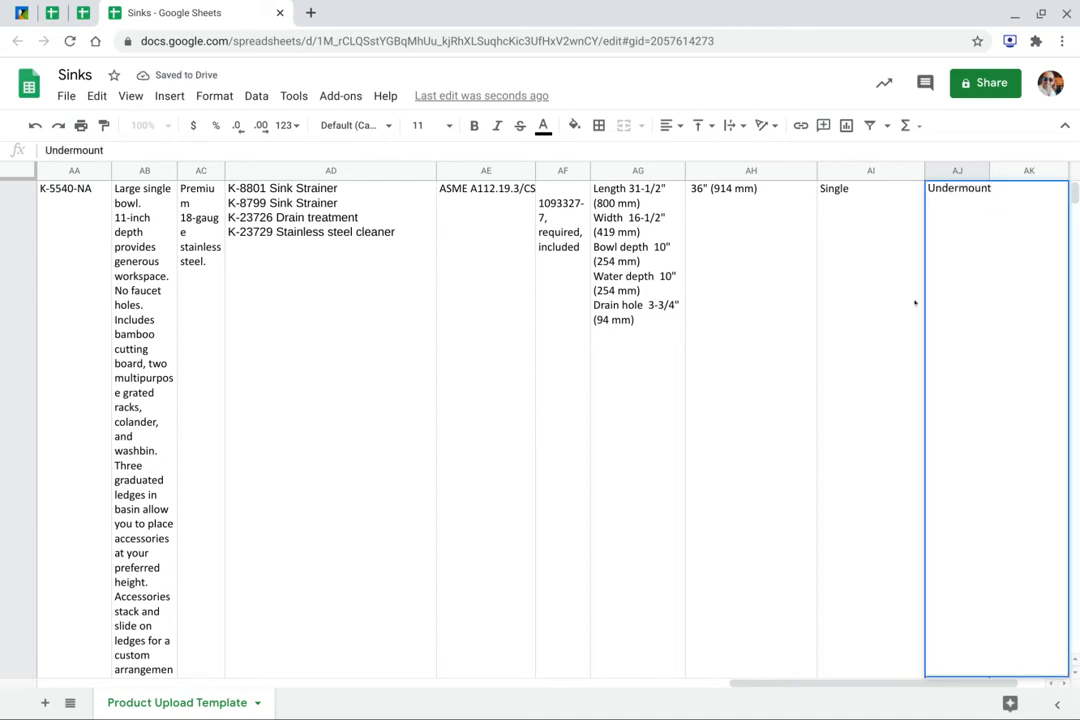
{"action": "key", "text": "Tab"}
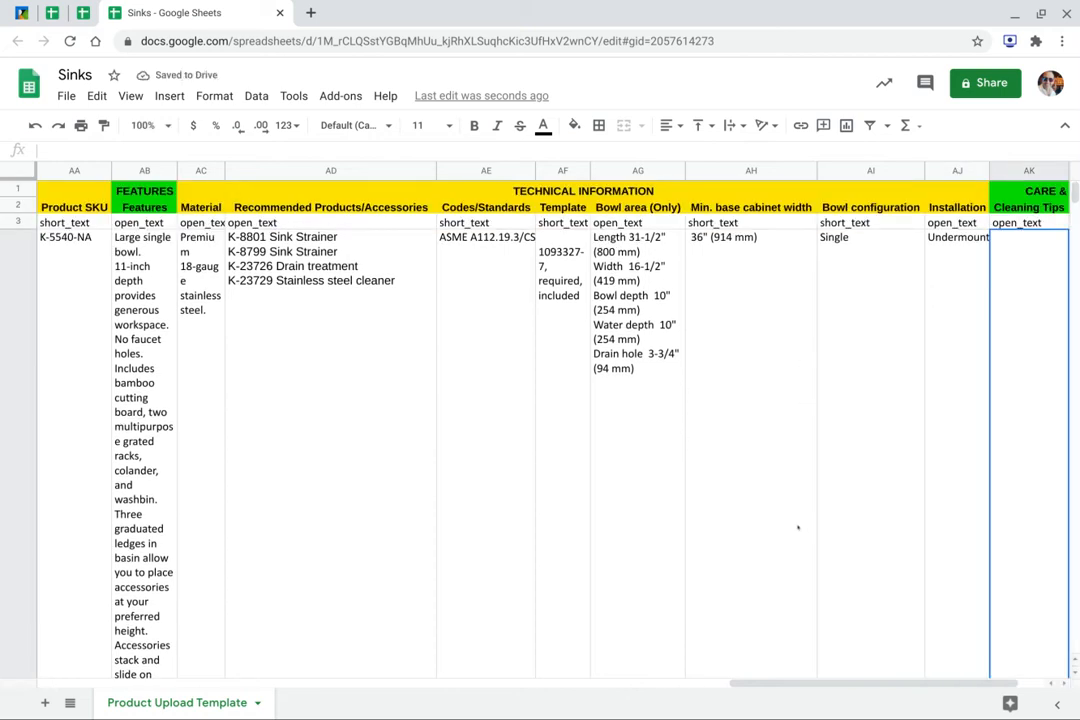
Copy the Cleaning Tips text from the attribute spreadsheet into cell AK4 of the Sinks template.
{"action": "left_click_drag", "start_coordinate": [868, 683], "coordinate": [895, 683]}
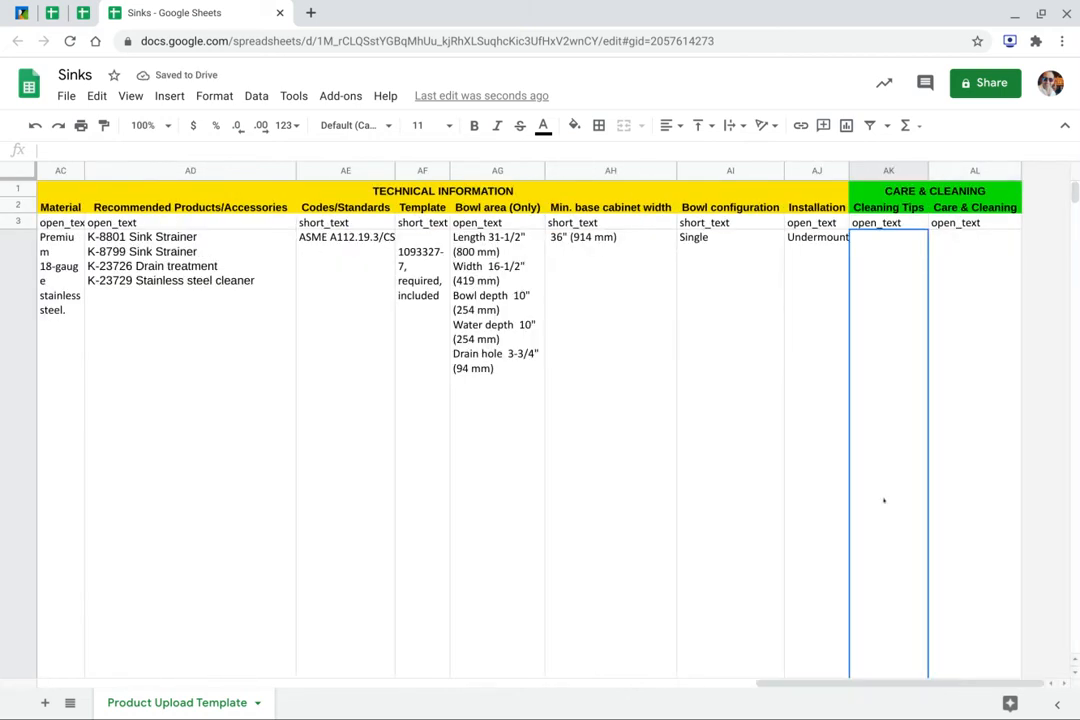
{"action": "left_click", "coordinate": [82, 13]}
{"action": "scroll", "coordinate": [168, 365], "scroll_direction": "down", "scroll_amount": 5}
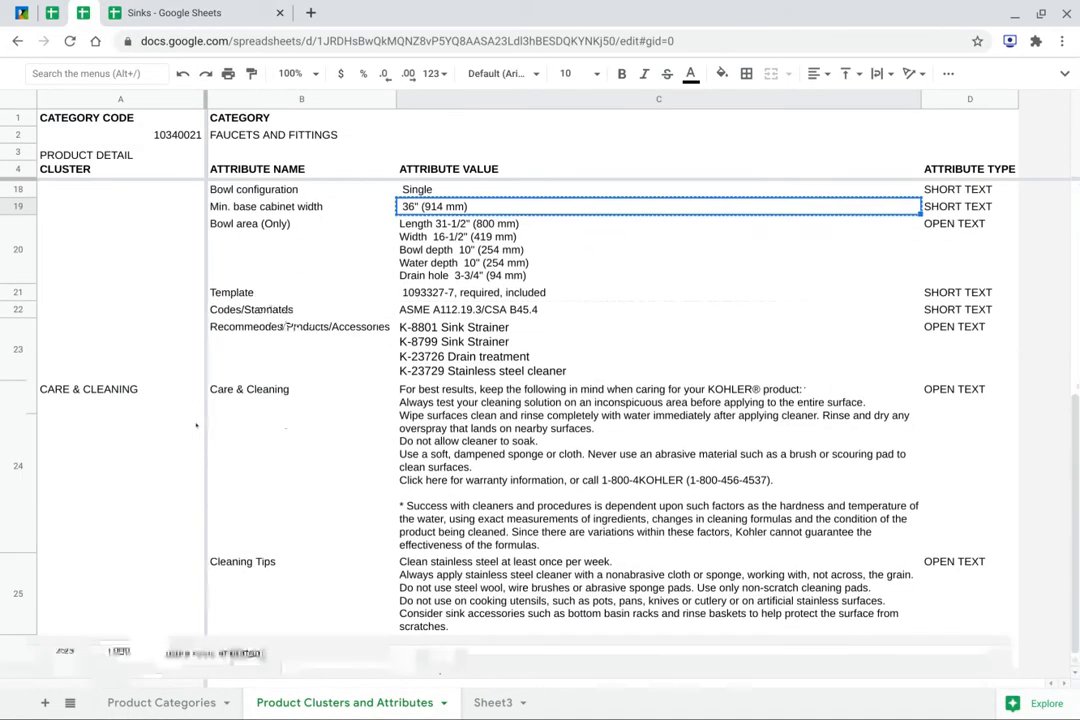
{"action": "left_click", "coordinate": [469, 601]}
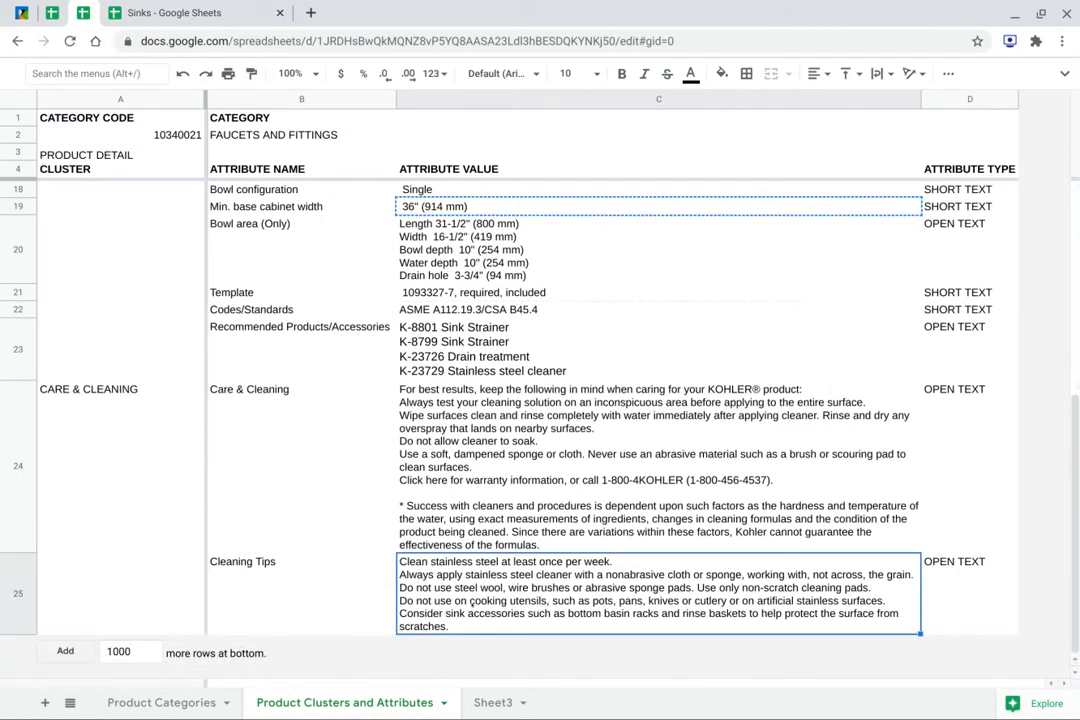
{"action": "left_click", "coordinate": [150, 13]}
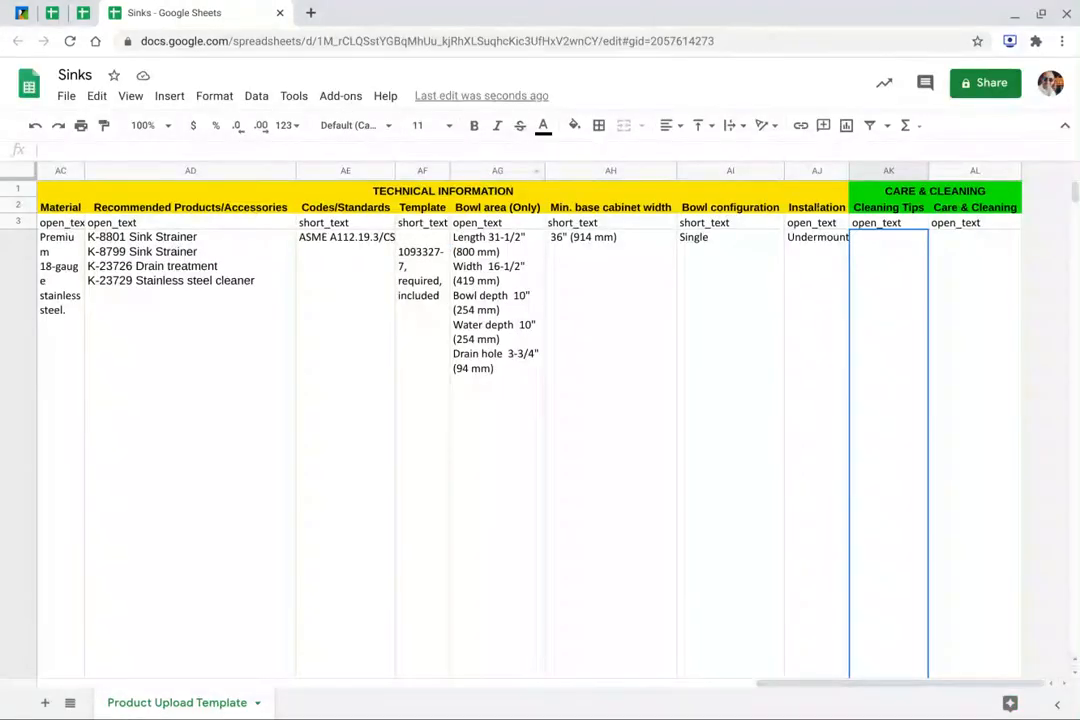
{"action": "key", "text": "ctrl+v"}
Copy the Care & Cleaning text from the attribute spreadsheet into cell AL4 of the Sinks template.
{"action": "left_click", "coordinate": [963, 313]}
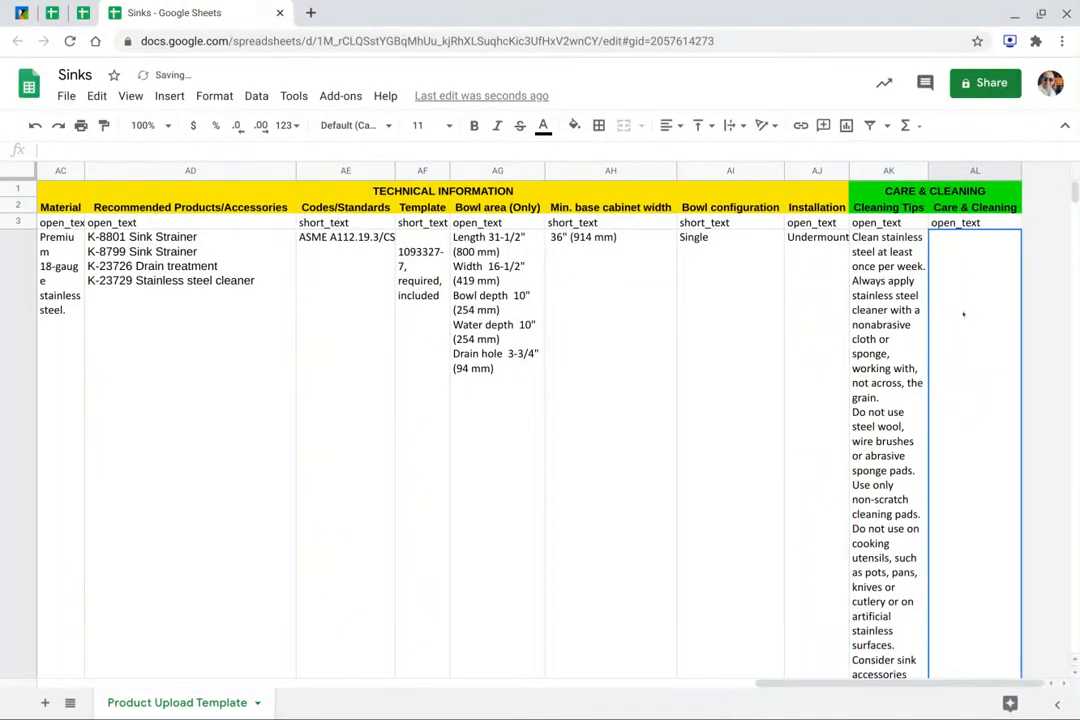
{"action": "left_click", "coordinate": [85, 13]}
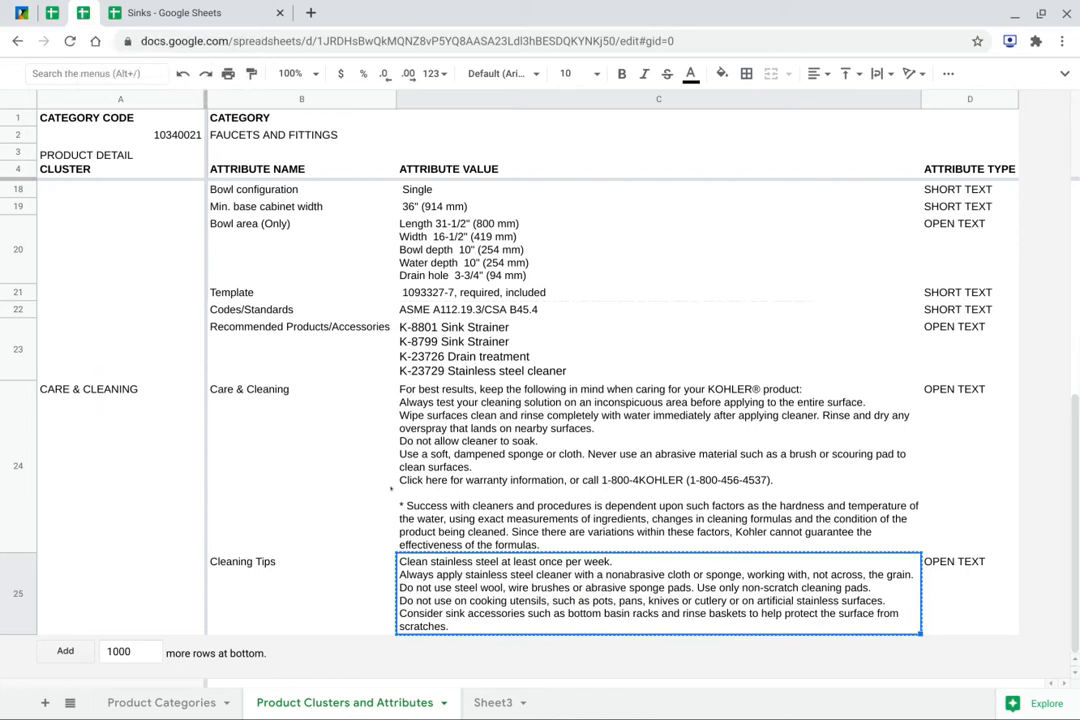
{"action": "left_click", "coordinate": [494, 480]}
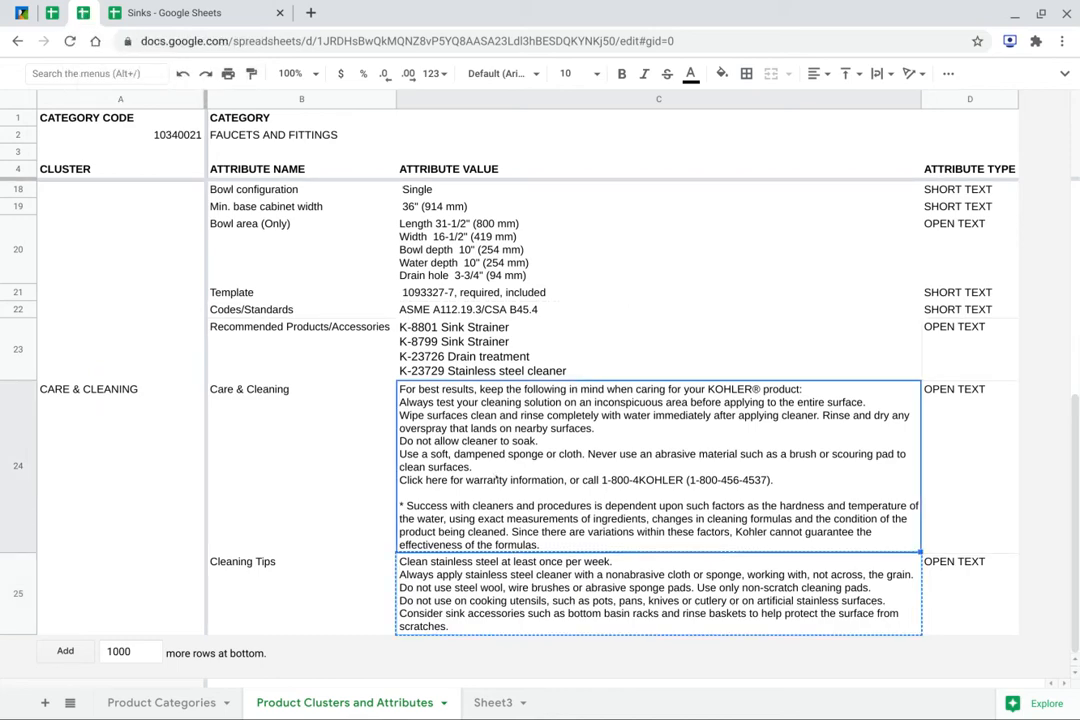
{"action": "key", "text": "ctrl+c"}
{"action": "left_click", "coordinate": [208, 17]}
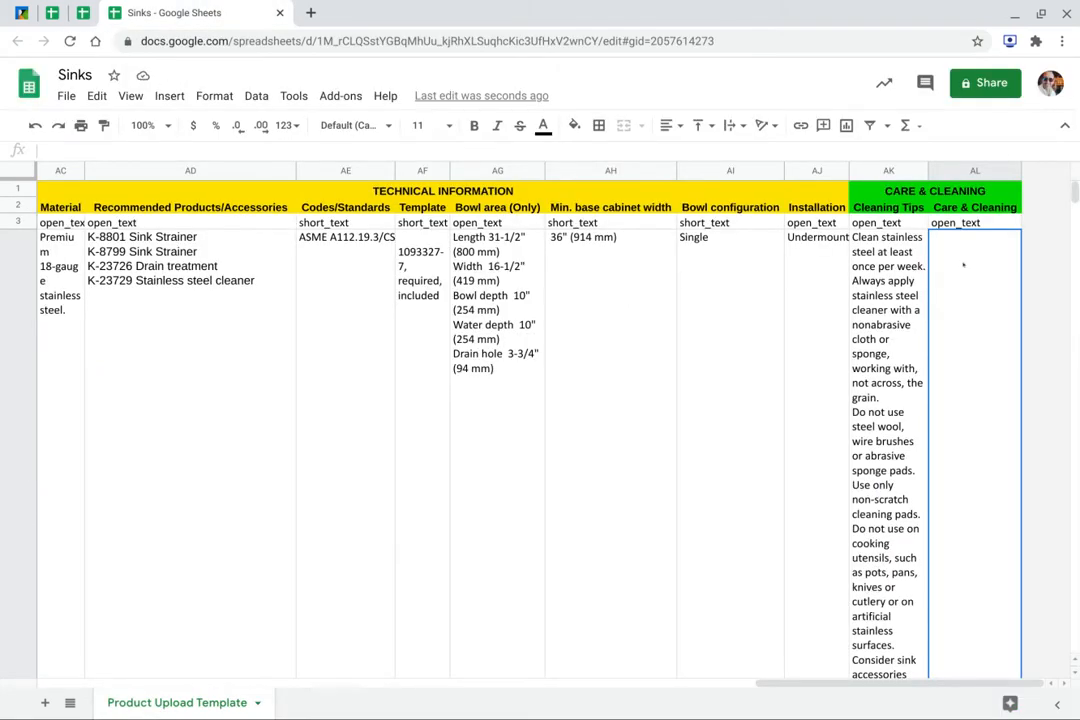
{"action": "key", "text": "ctrl+v"}
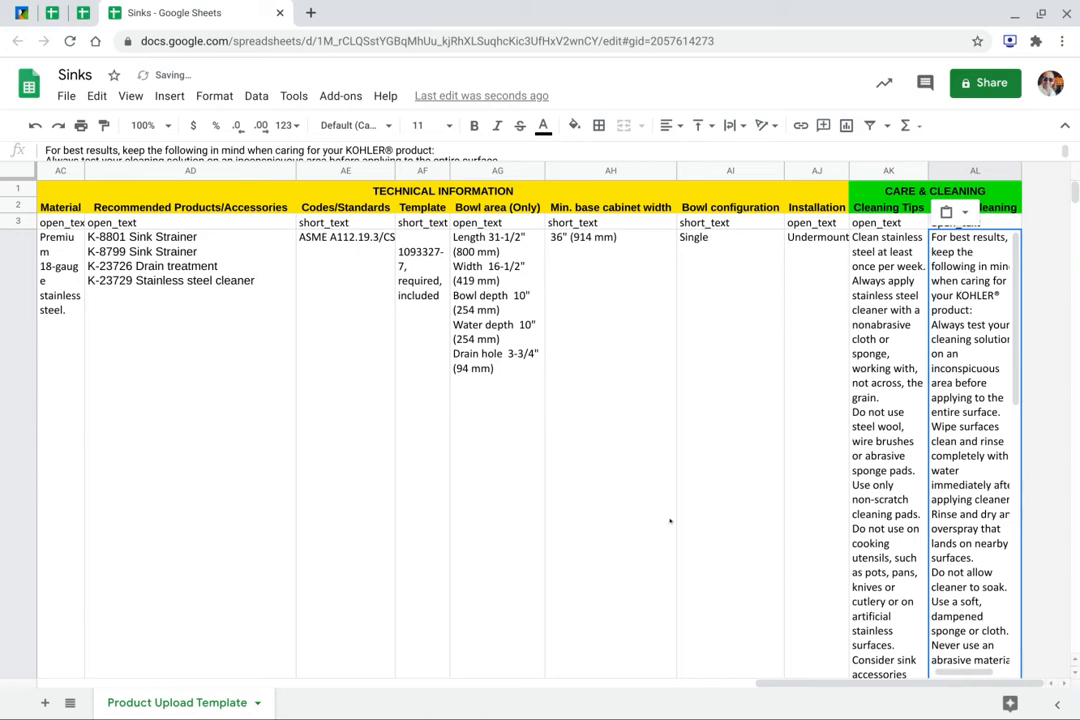
{"action": "left_click", "coordinate": [758, 580]}
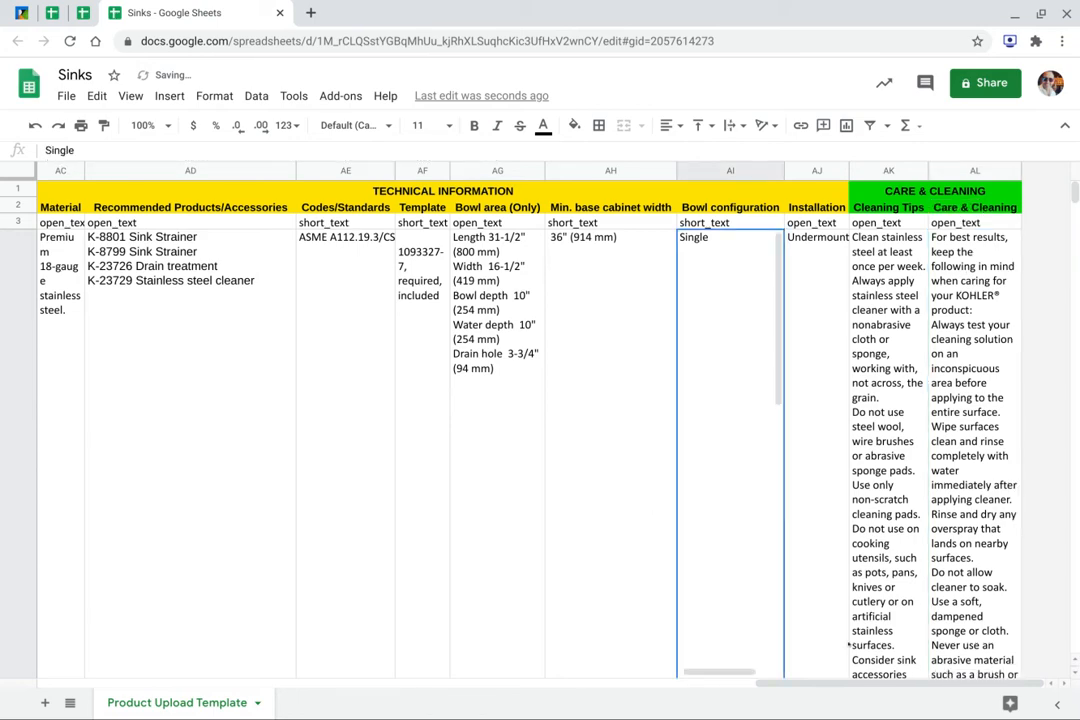
Download the completed template as an Excel file into the Product Assets folder, replacing the existing Sinks.xlsx.
{"action": "left_click_drag", "start_coordinate": [850, 686], "coordinate": [123, 665]}
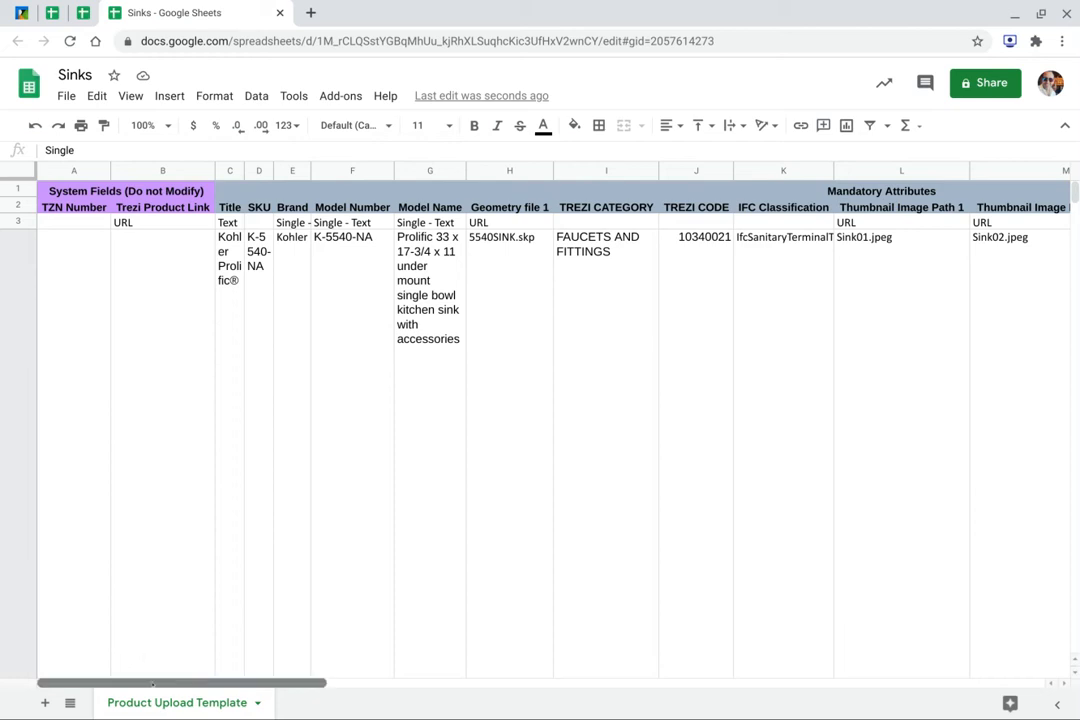
{"action": "mouse_move", "coordinate": [152, 684]}
{"action": "left_mouse_down"}
{"action": "mouse_move", "coordinate": [206, 684]}
{"action": "mouse_move", "coordinate": [167, 682]}
{"action": "left_mouse_up"}
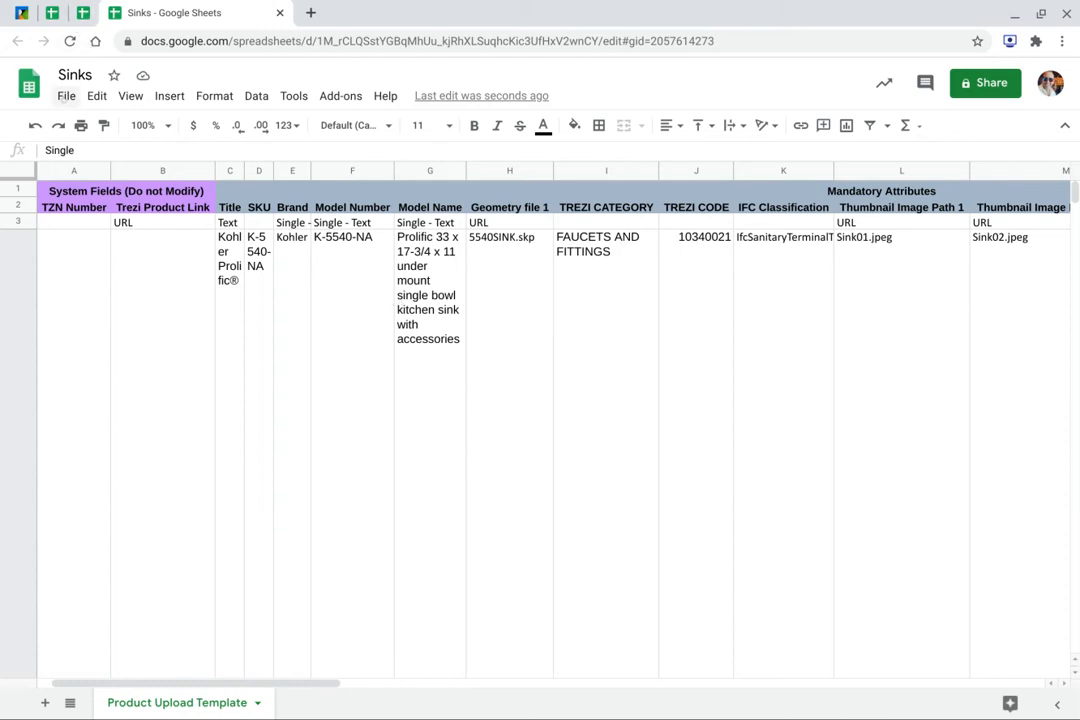
{"action": "left_click", "coordinate": [65, 97]}
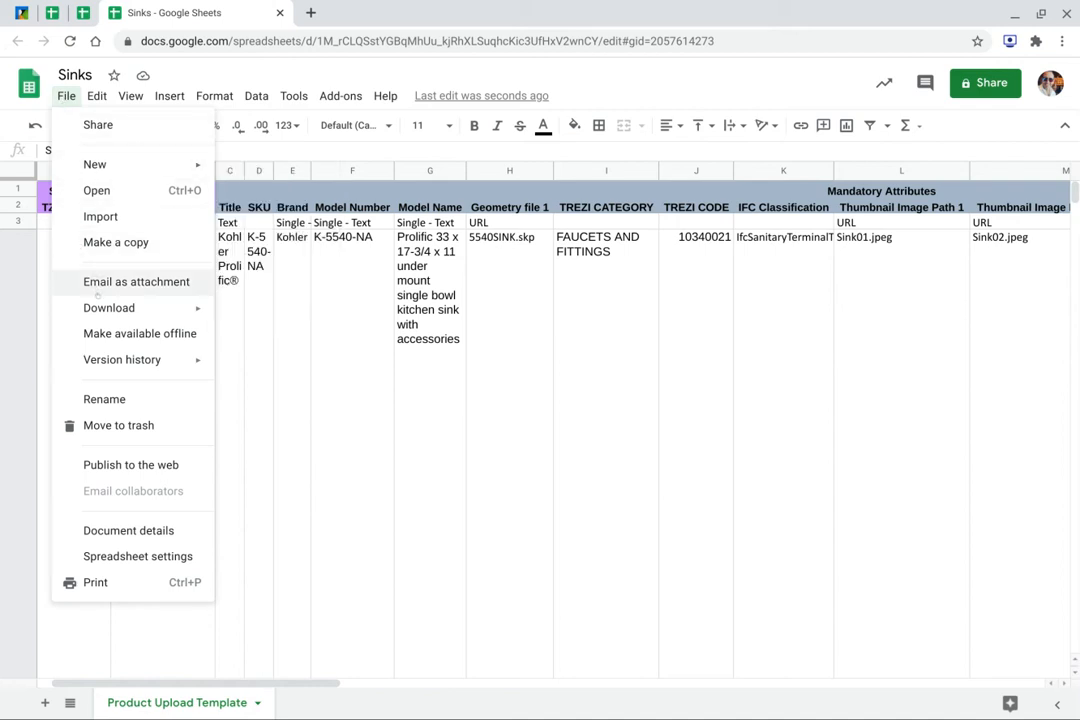
{"action": "mouse_move", "coordinate": [100, 308]}
{"action": "left_click", "coordinate": [343, 321]}
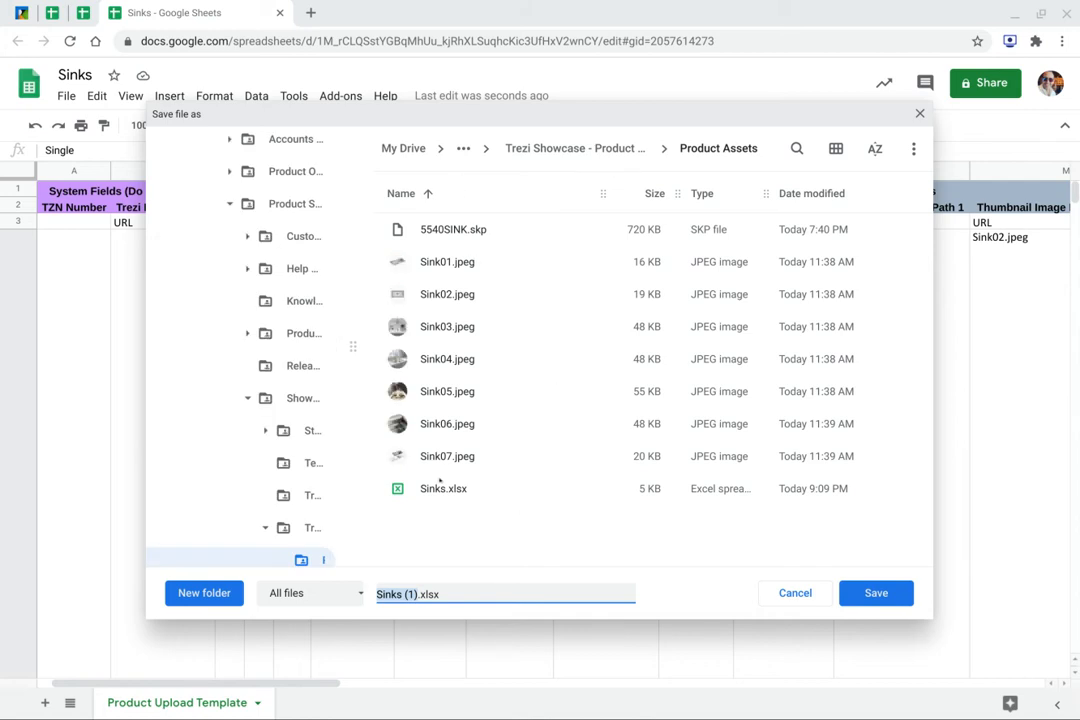
{"action": "left_click", "coordinate": [443, 489]}
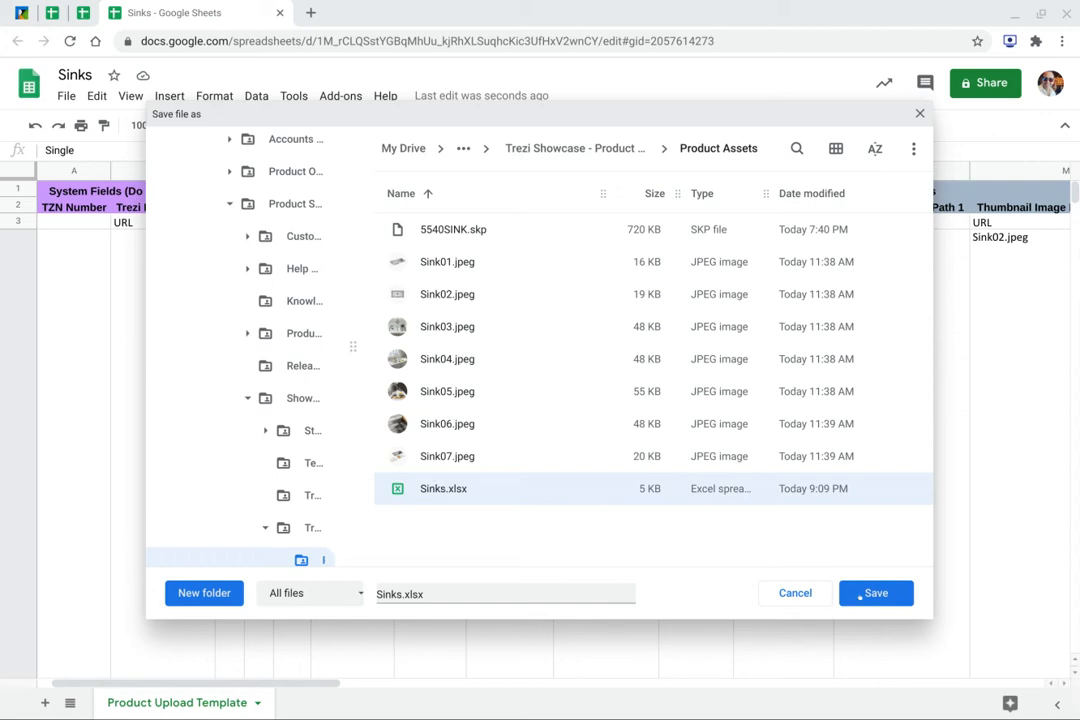
{"action": "left_click", "coordinate": [882, 593]}
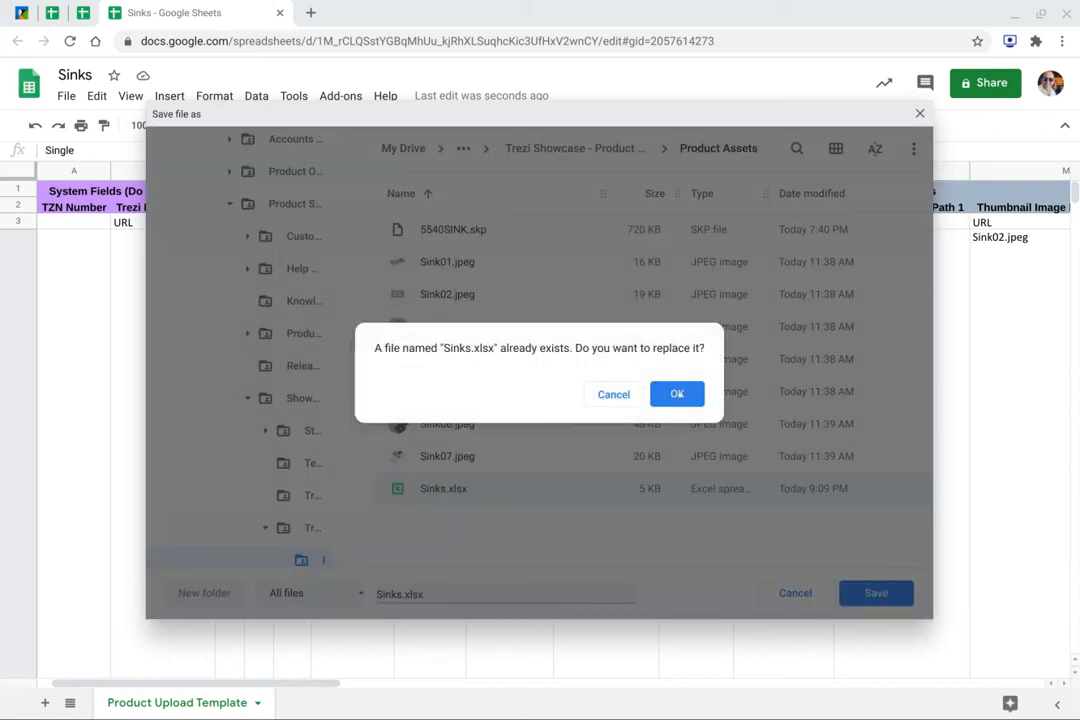
{"action": "left_click", "coordinate": [680, 394]}
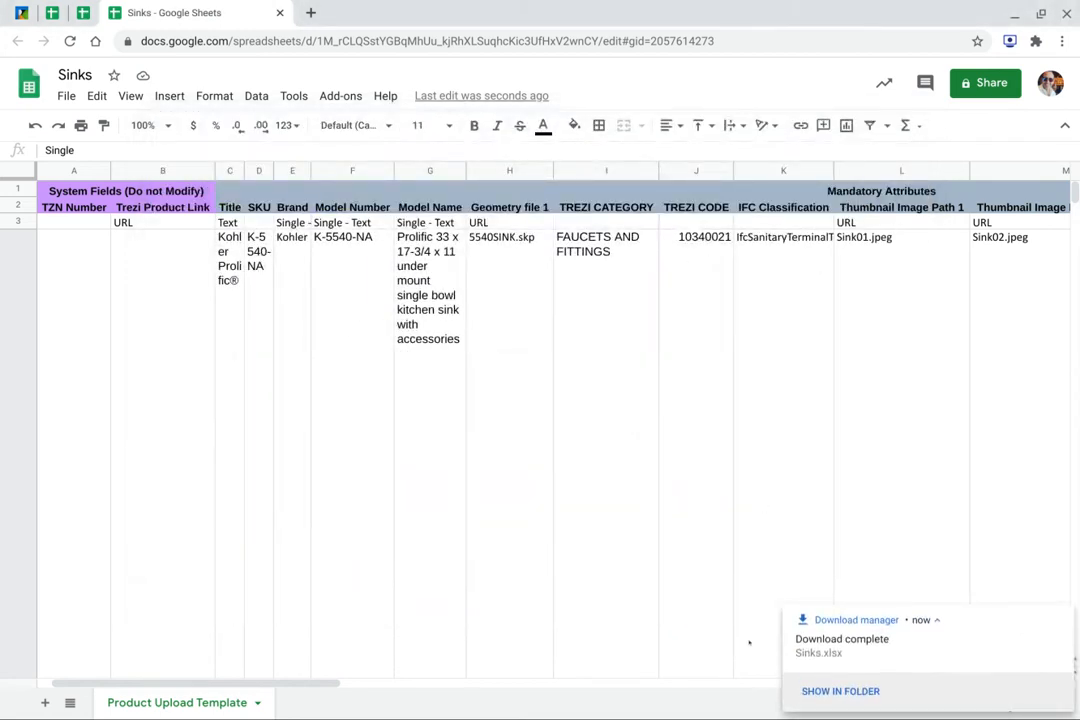
Close the Sinks spreadsheet, switch to Trezi's Bulk Upload page and continue to the Upload Files stage.
{"action": "left_click", "coordinate": [281, 13]}
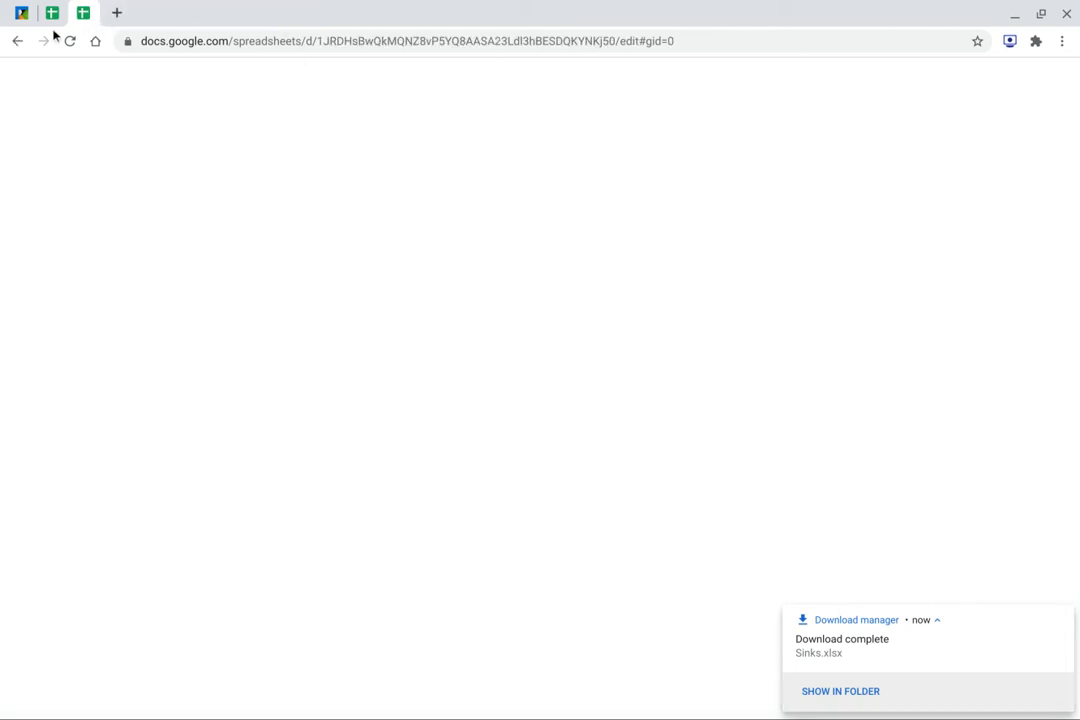
{"action": "left_click", "coordinate": [22, 14]}
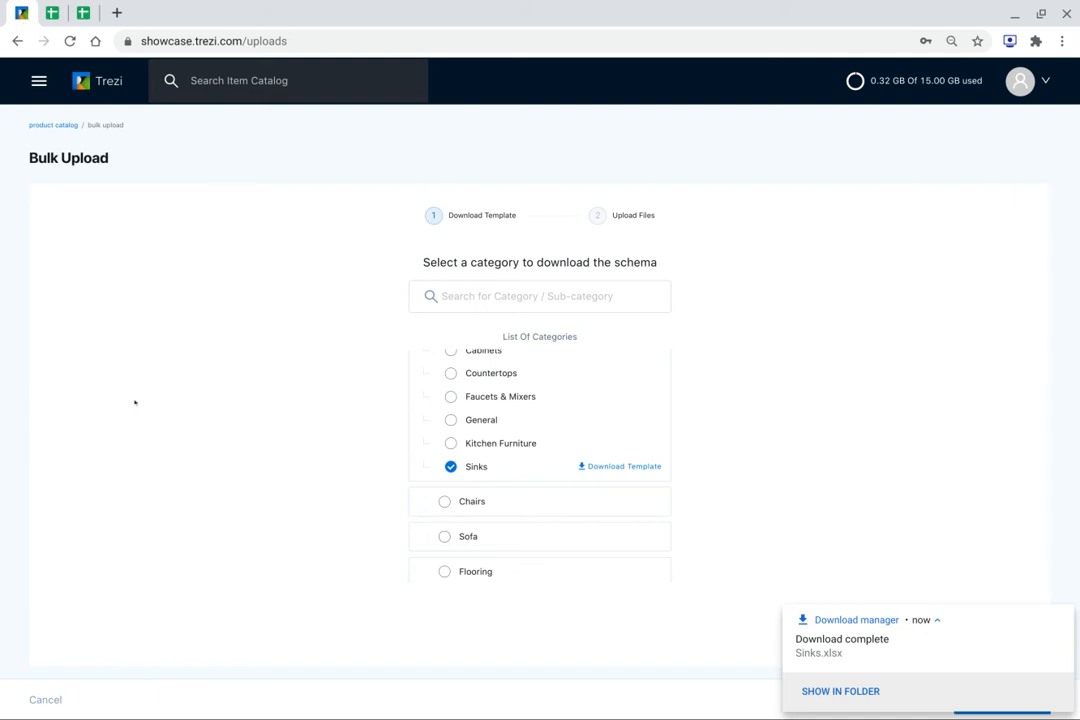
{"action": "left_click", "coordinate": [1066, 618]}
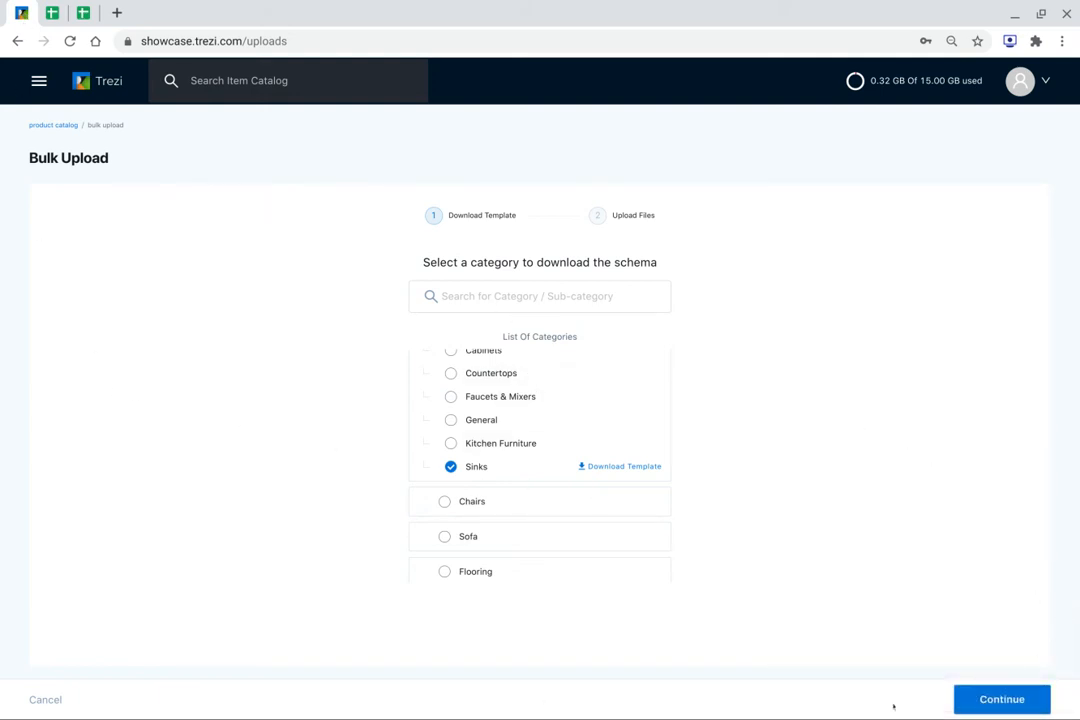
{"action": "left_click", "coordinate": [1000, 699]}
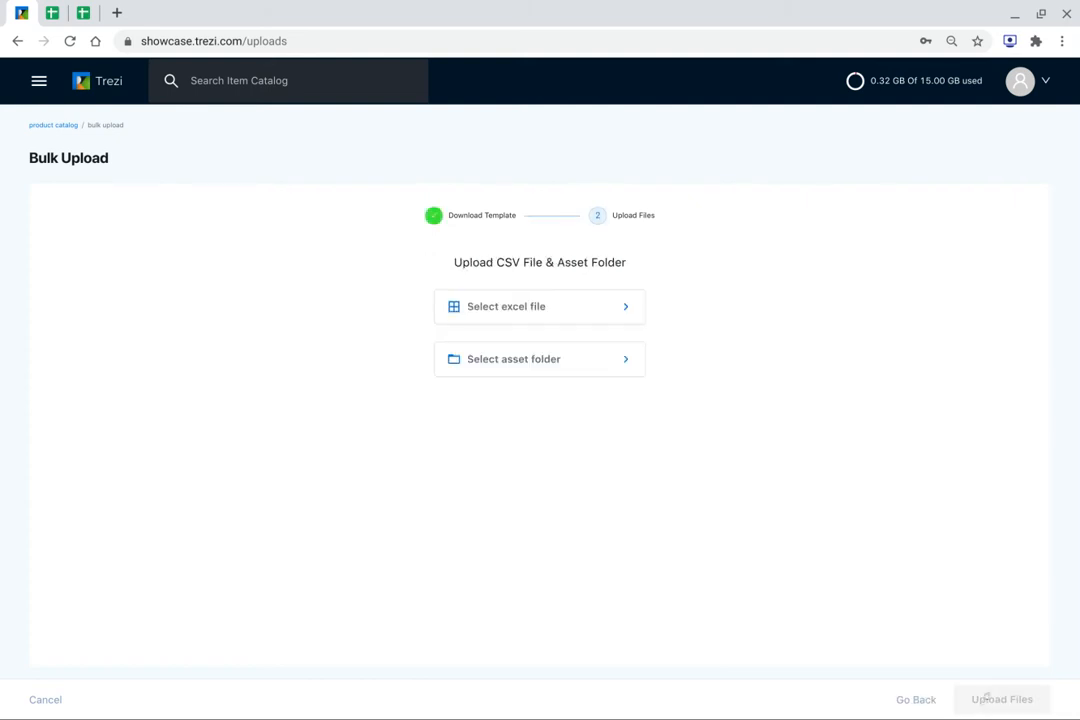
Choose Sinks.xlsx from the Product Assets folder as the Excel file for the bulk upload.
{"action": "left_click", "coordinate": [535, 308]}
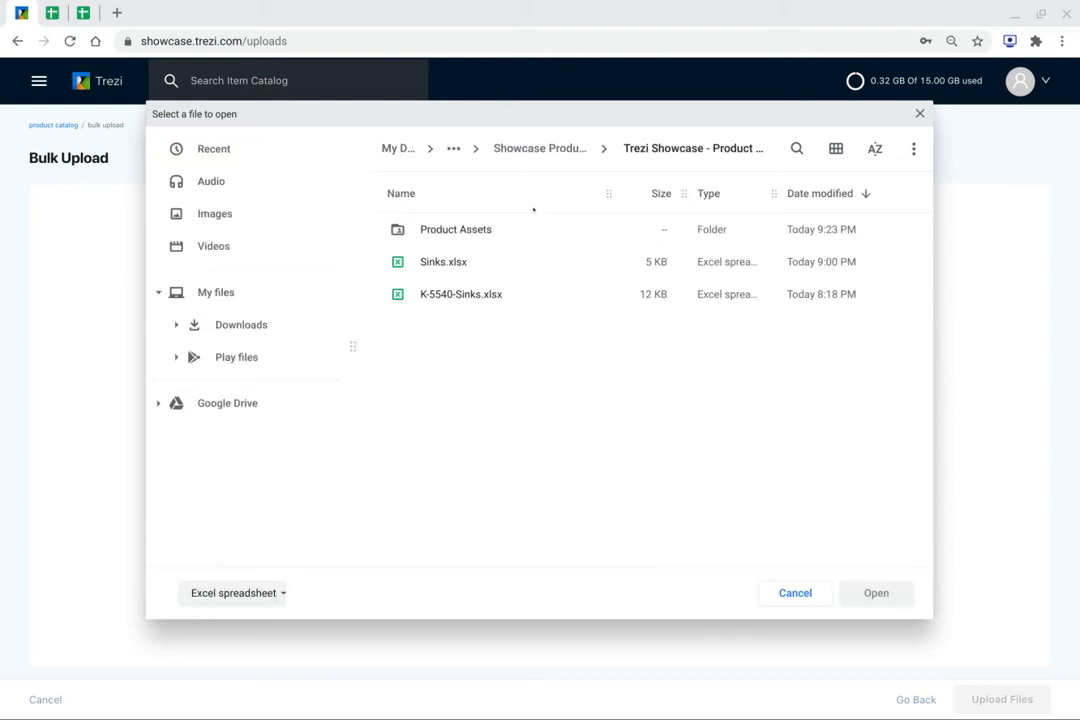
{"action": "double_click", "coordinate": [475, 229]}
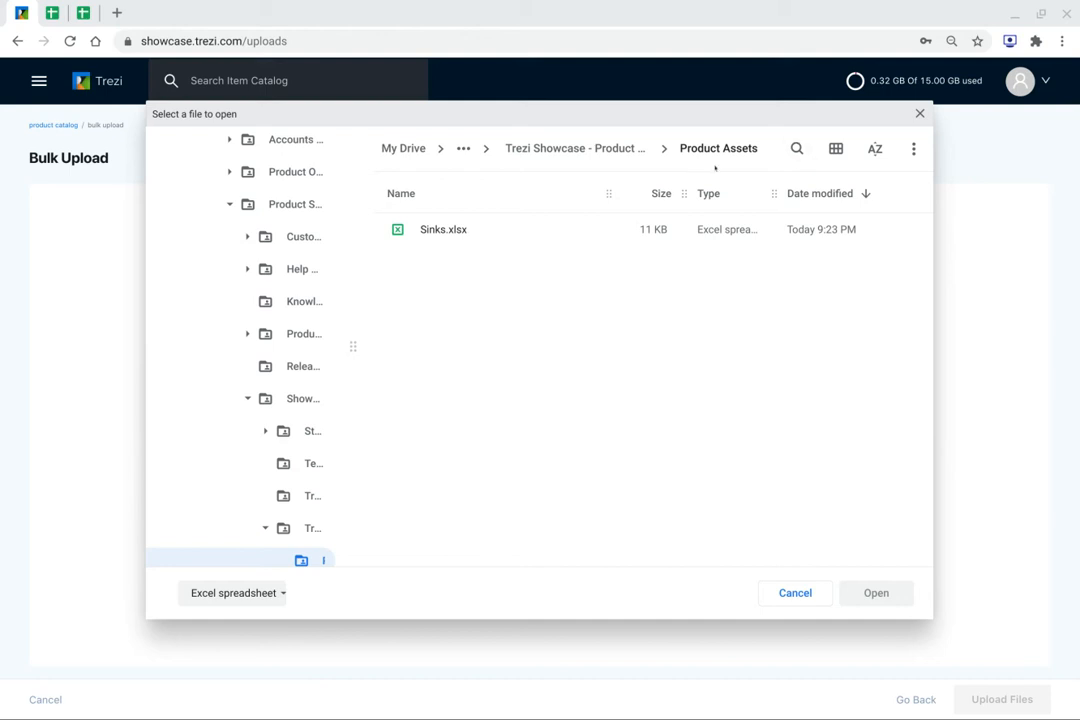
{"action": "left_click", "coordinate": [428, 231]}
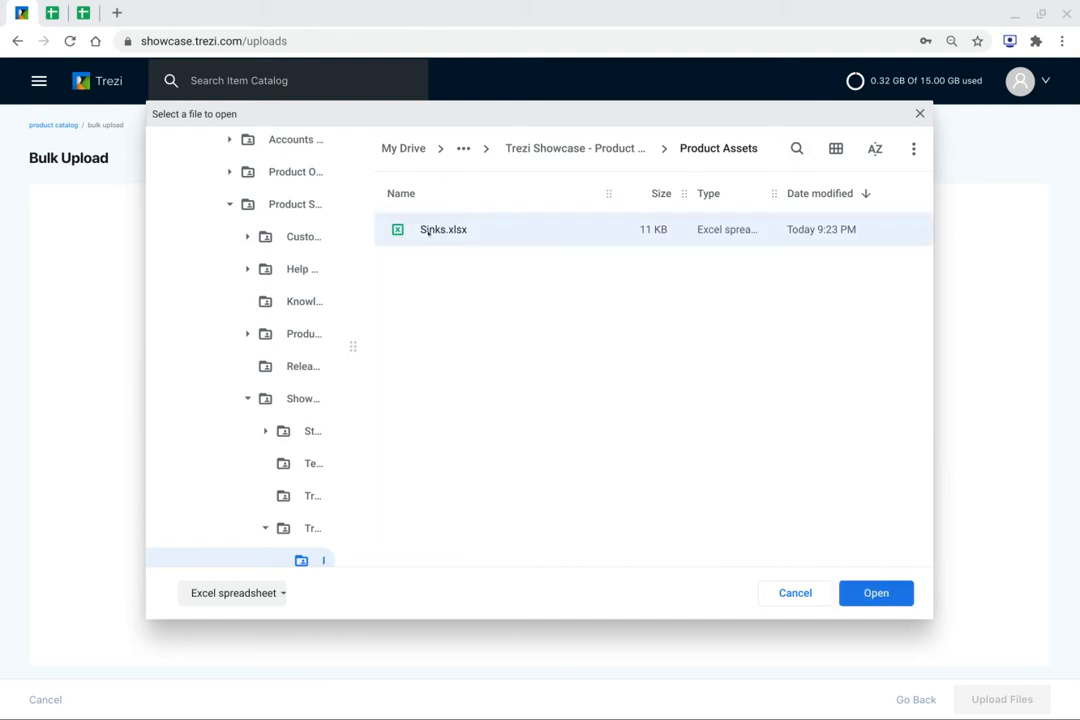
{"action": "left_click", "coordinate": [870, 593]}
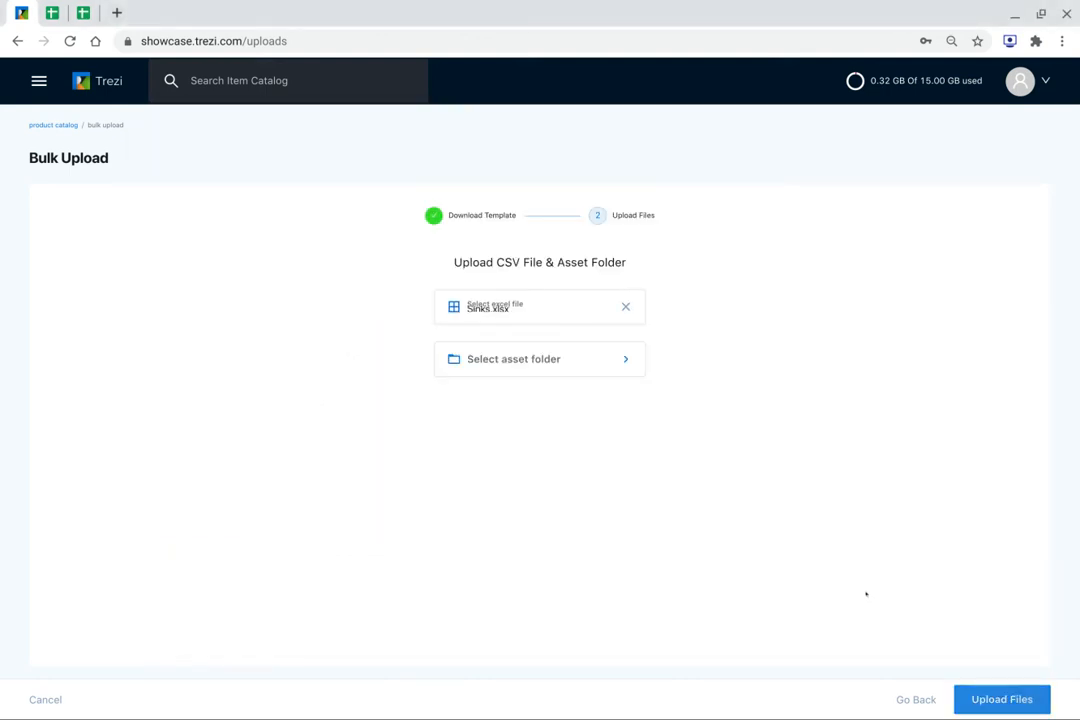
Choose Product Assets as the asset folder and upload the files, expanding the upload progress details.
{"action": "left_click", "coordinate": [522, 365]}
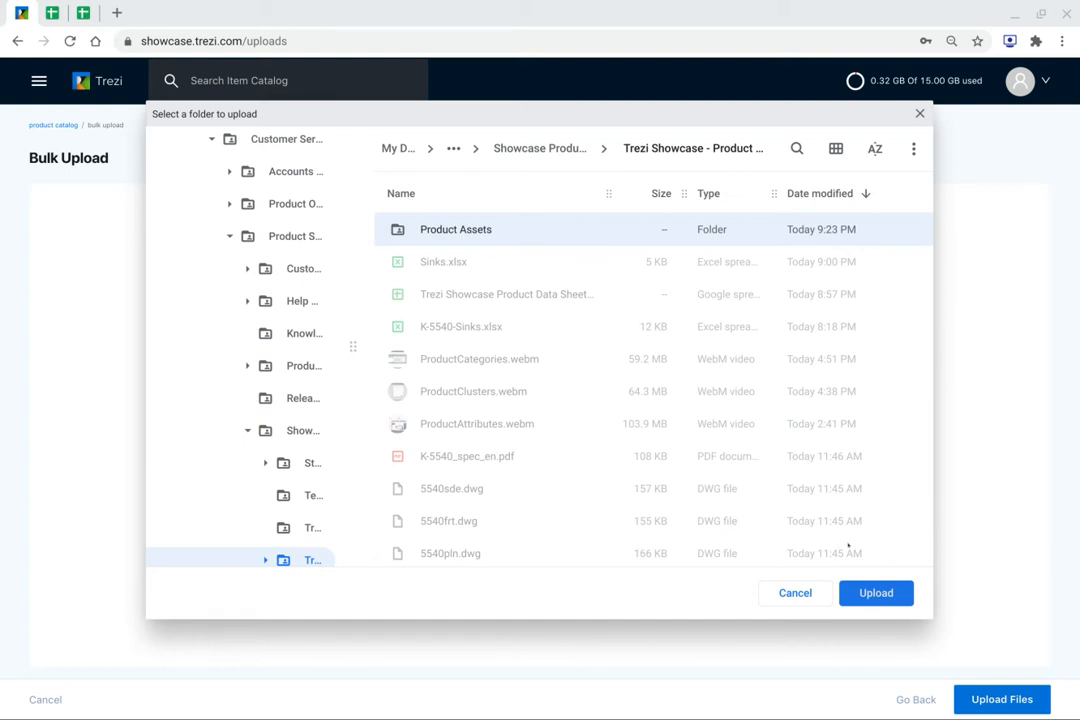
{"action": "left_click", "coordinate": [880, 593]}
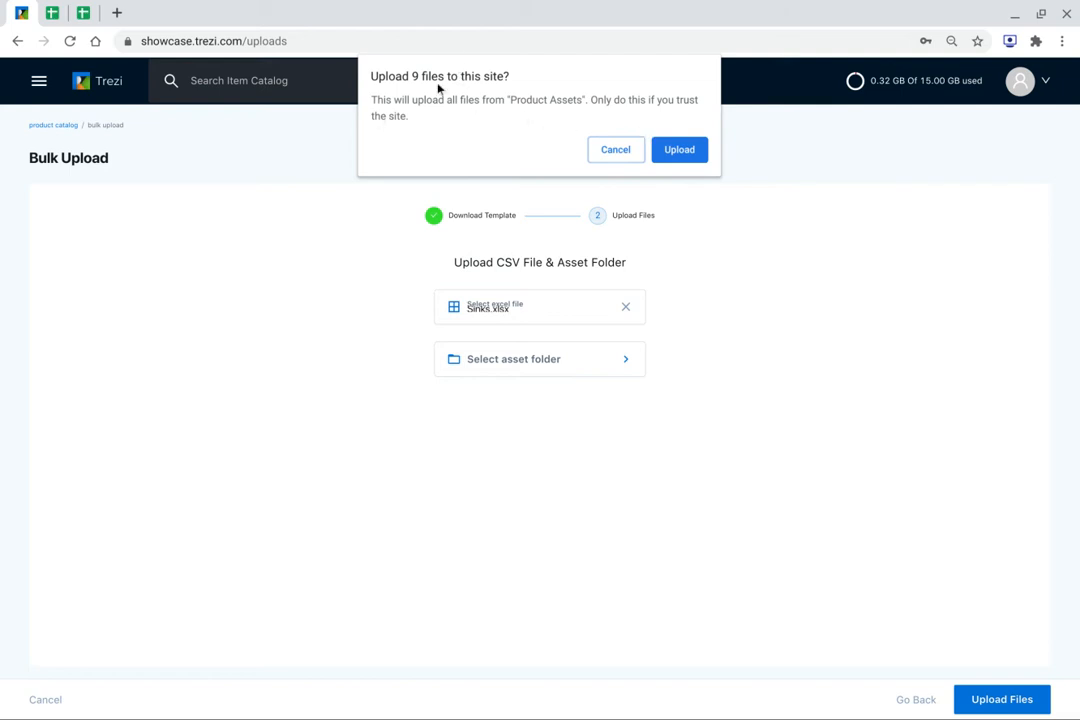
{"action": "left_click", "coordinate": [702, 152]}
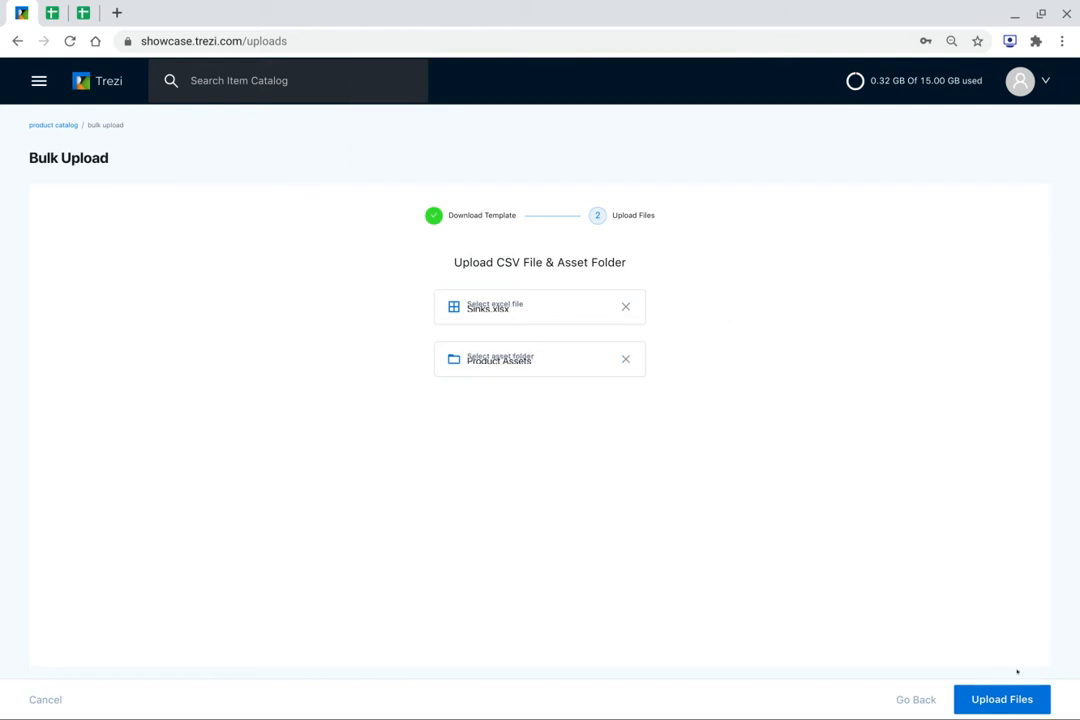
{"action": "left_click", "coordinate": [1006, 700]}
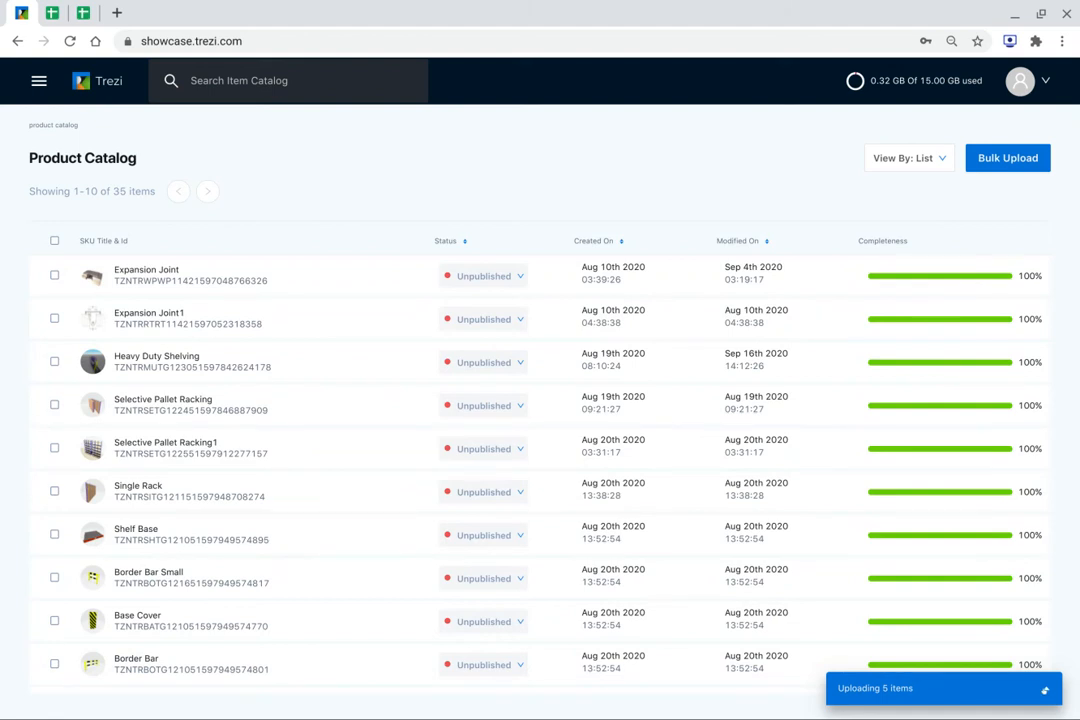
{"action": "left_click", "coordinate": [1045, 689]}
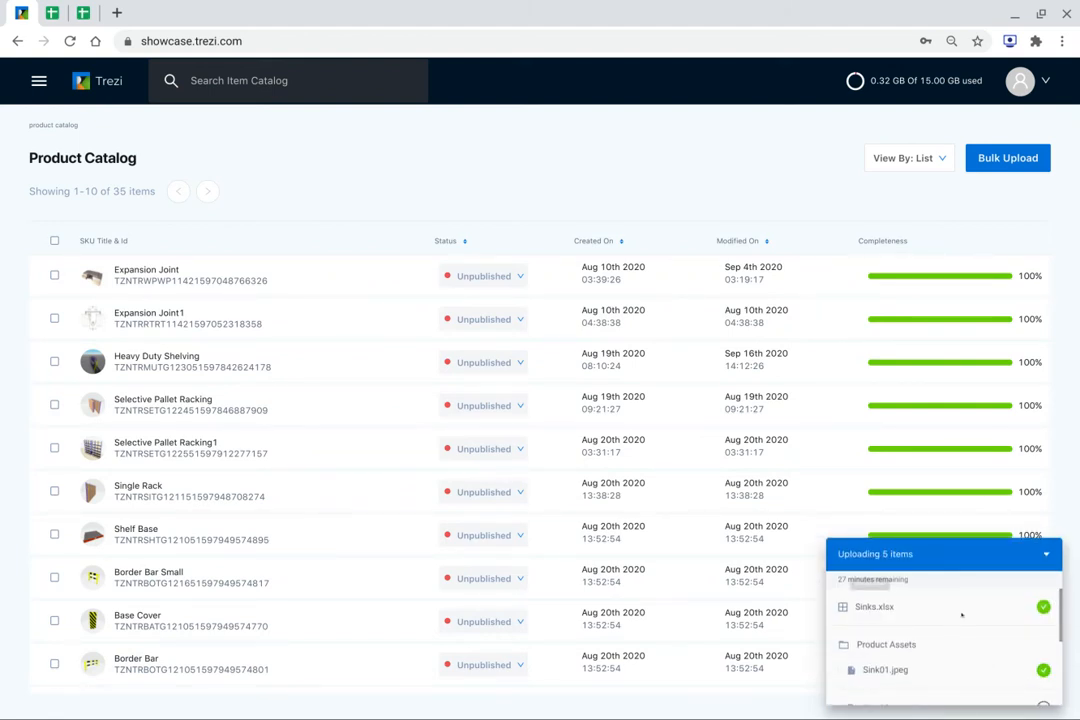
Check the upload status of each sink image and the SketchUp model in the upload list.
{"action": "scroll", "coordinate": [967, 606], "scroll_direction": "down", "scroll_amount": 1}
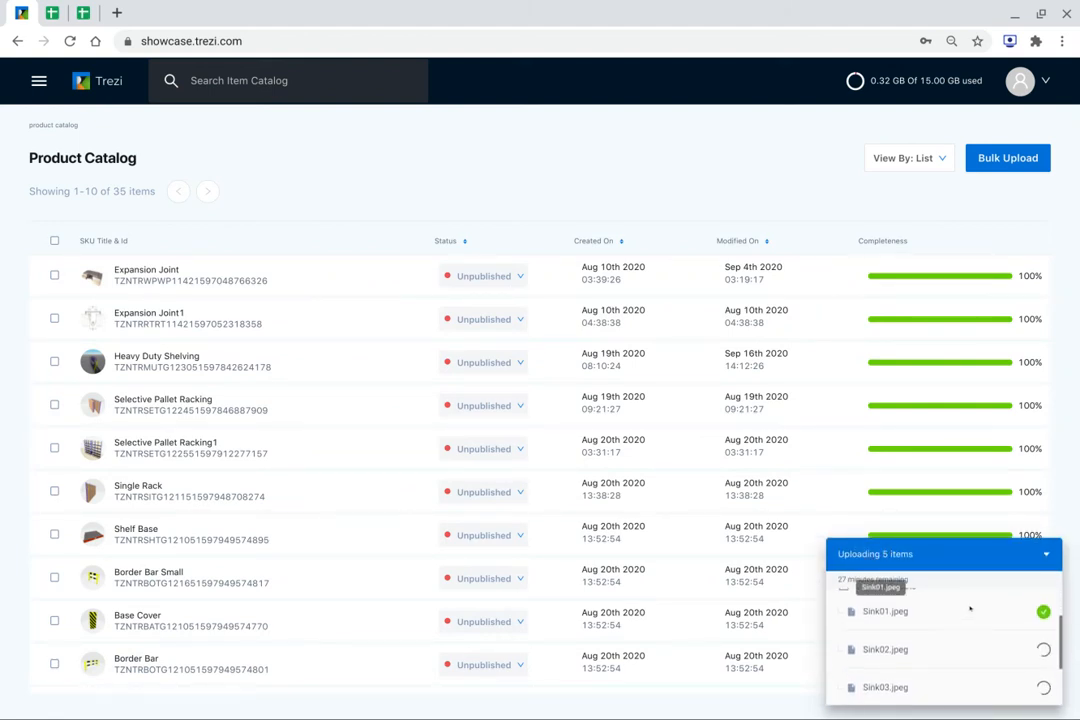
{"action": "scroll", "coordinate": [969, 607], "scroll_direction": "down", "scroll_amount": 1}
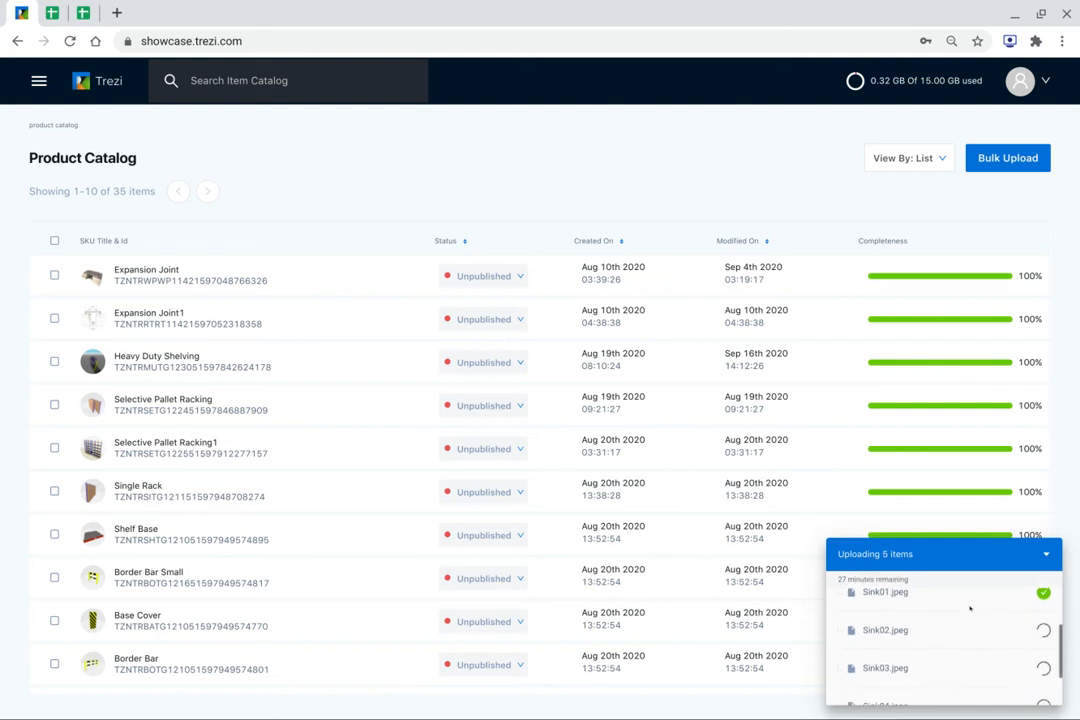
{"action": "scroll", "coordinate": [969, 607], "scroll_direction": "down", "scroll_amount": 1}
{"action": "scroll", "coordinate": [970, 608], "scroll_direction": "down", "scroll_amount": 1}
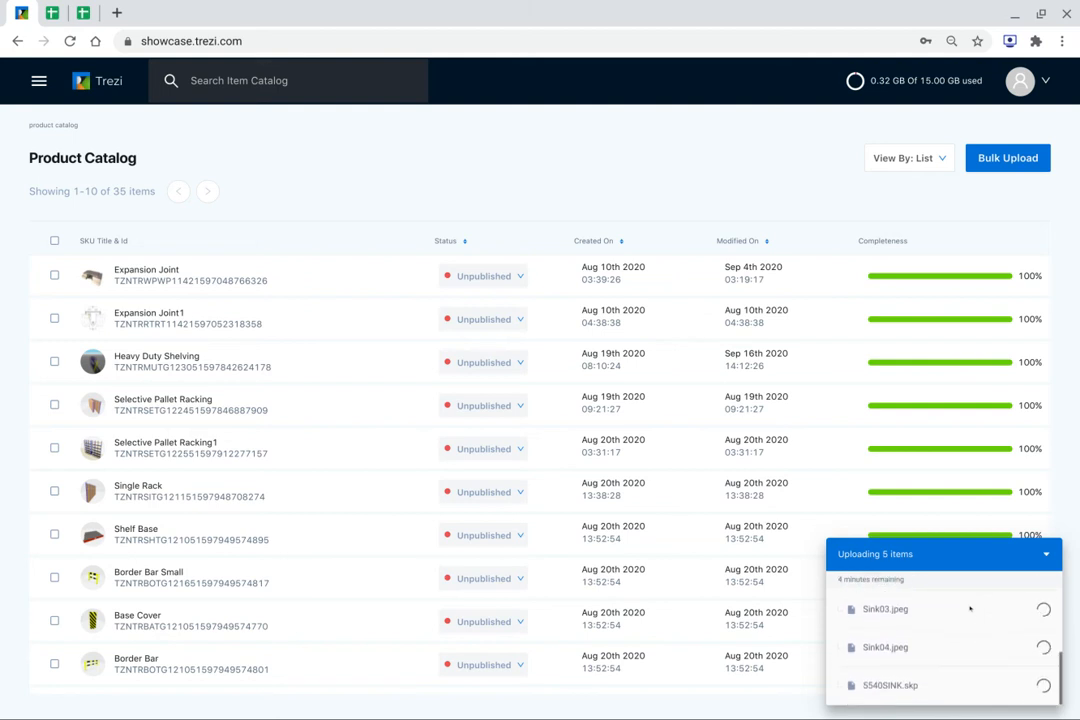
{"action": "scroll", "coordinate": [970, 608], "scroll_direction": "up", "scroll_amount": 1}
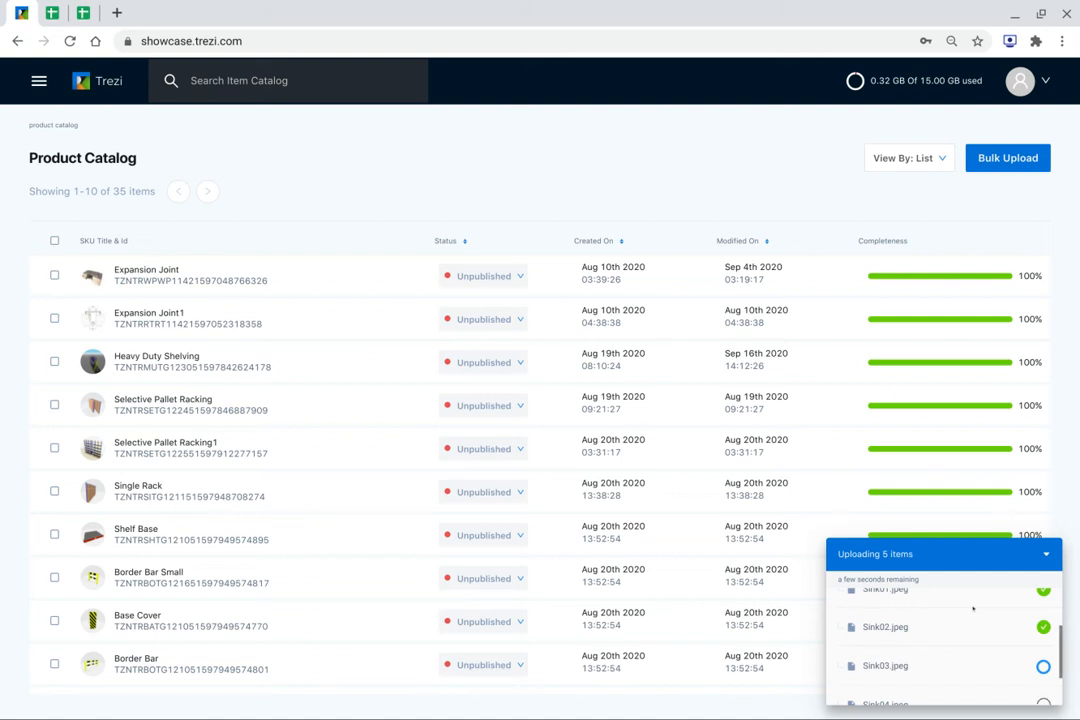
{"action": "scroll", "coordinate": [973, 608], "scroll_direction": "down", "scroll_amount": 1}
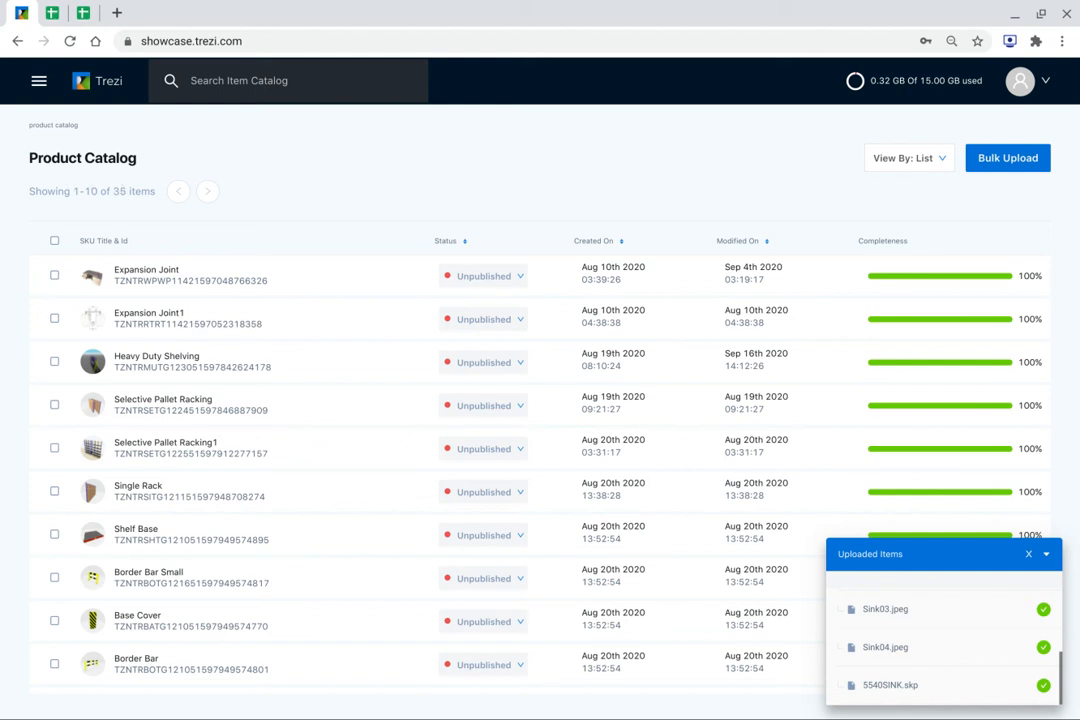
Sort the product catalog by newest creation date and open the Kohler Prolific item's details, collapsing the uploaded items list.
{"action": "left_click", "coordinate": [620, 243]}
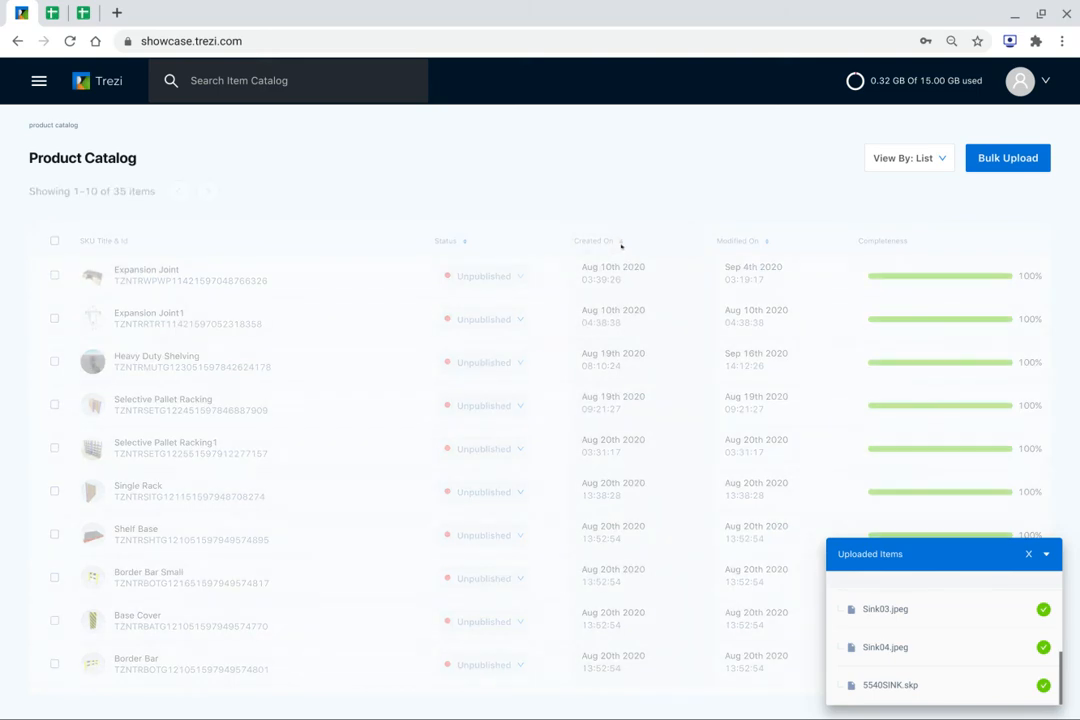
{"action": "left_click", "coordinate": [620, 243]}
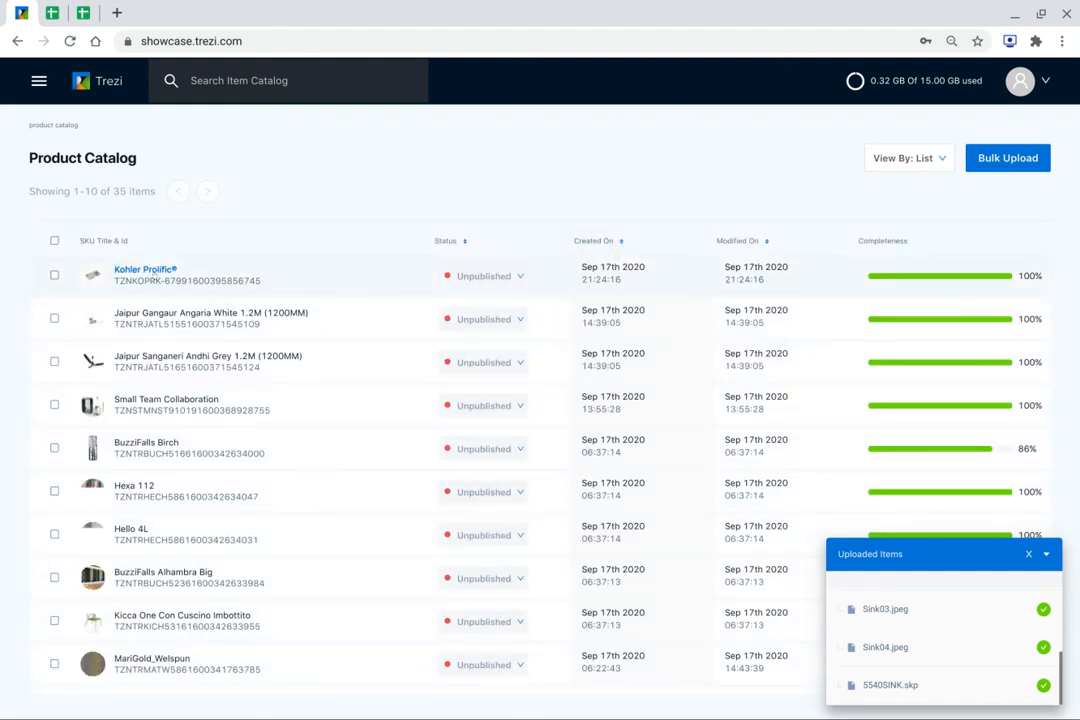
{"action": "left_click", "coordinate": [145, 270]}
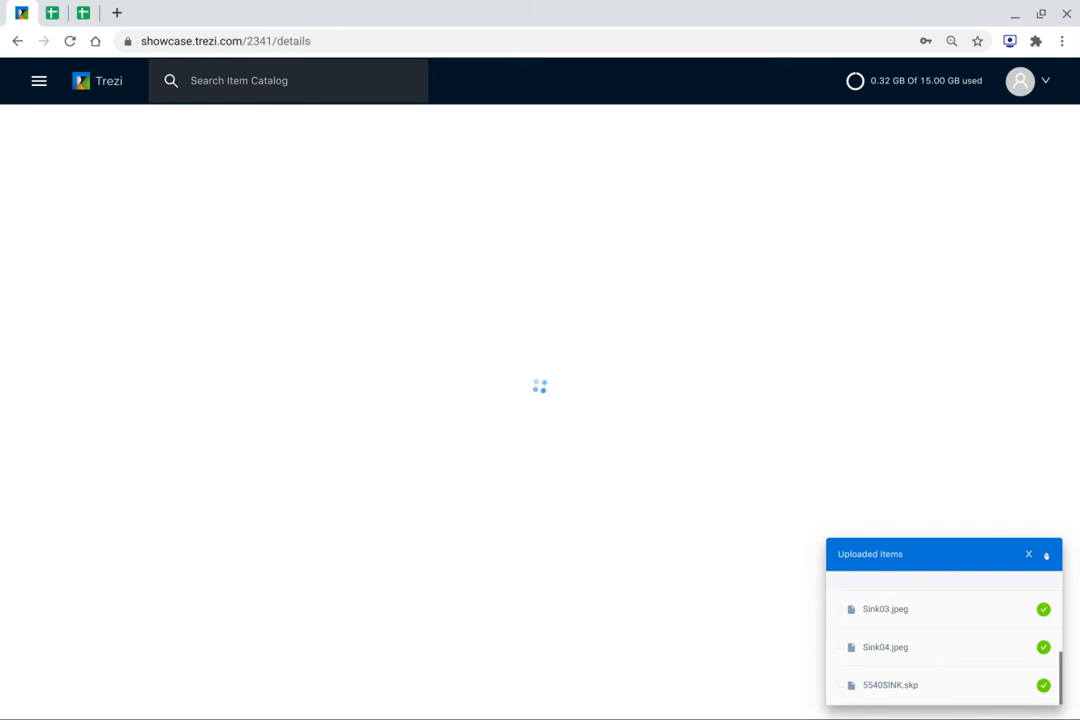
{"action": "left_click", "coordinate": [1046, 556]}
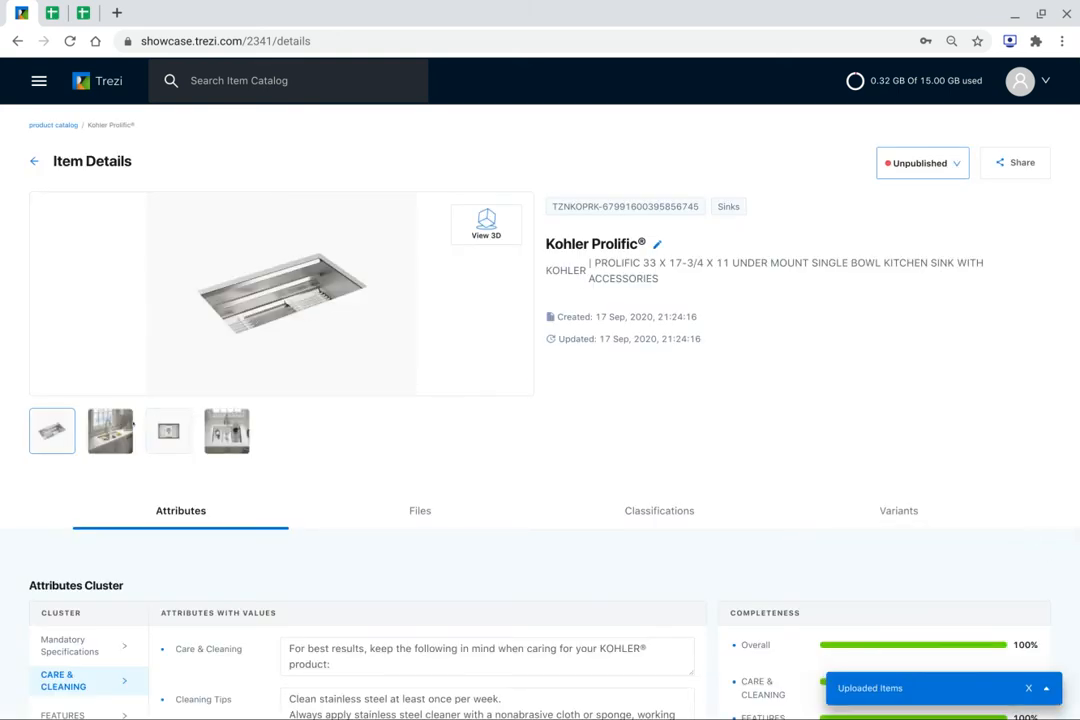
View the Kohler Prolific's other product images, ending on the kitchen scene with the lemons.
{"action": "left_click", "coordinate": [110, 430]}
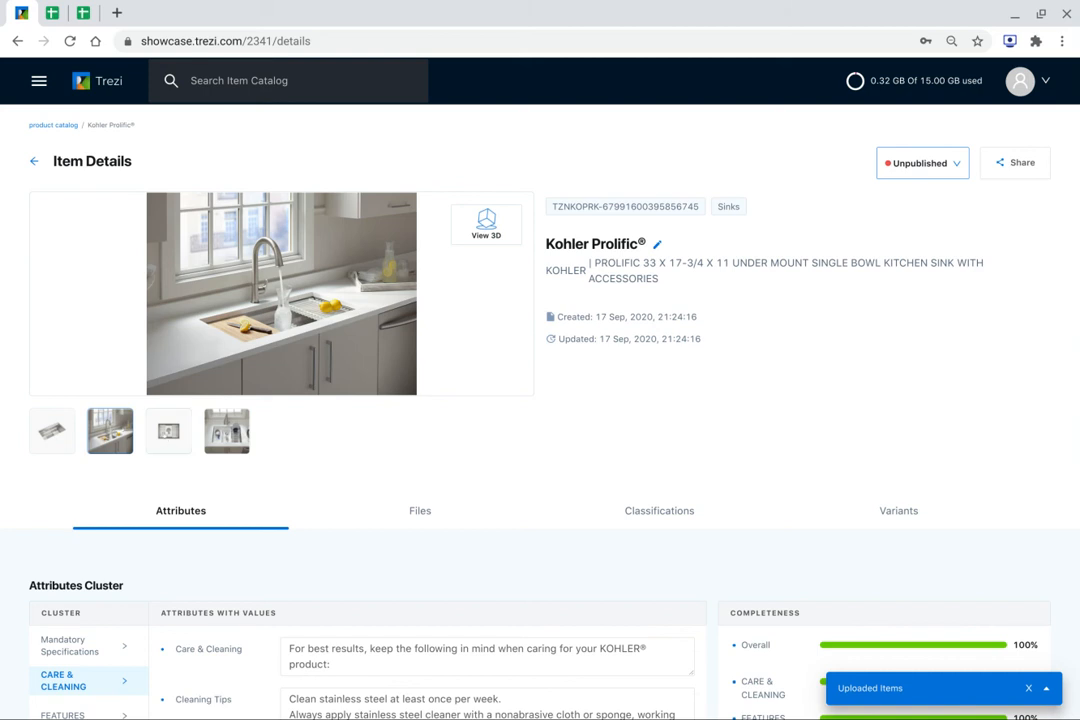
{"action": "left_click", "coordinate": [168, 430]}
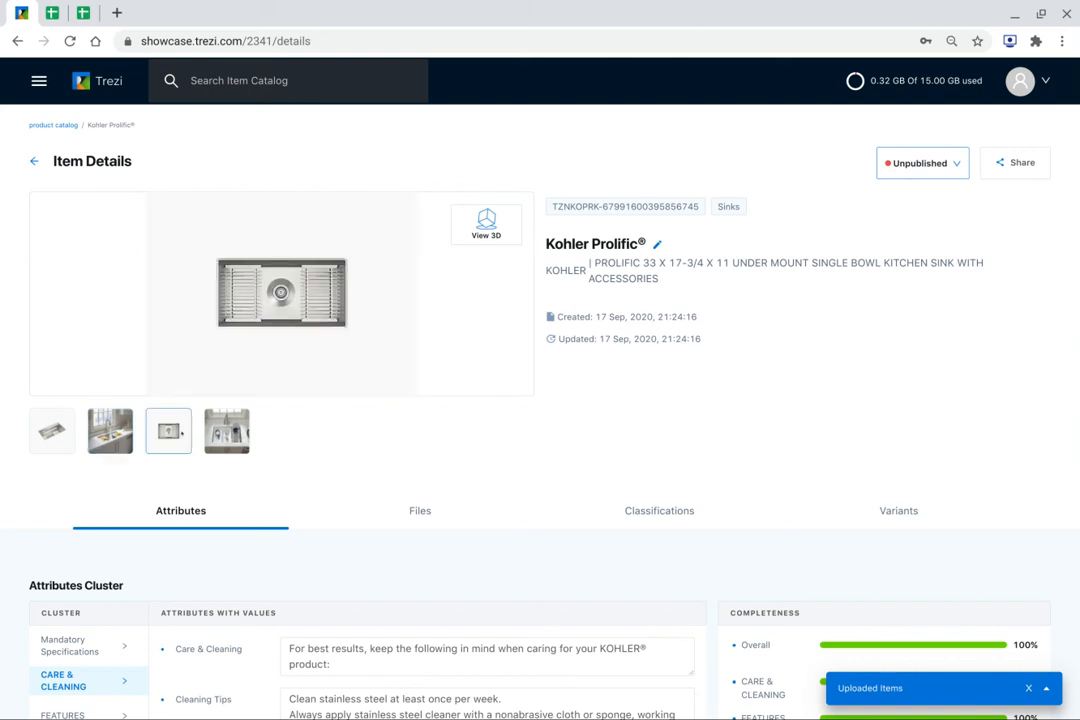
{"action": "left_click", "coordinate": [232, 432]}
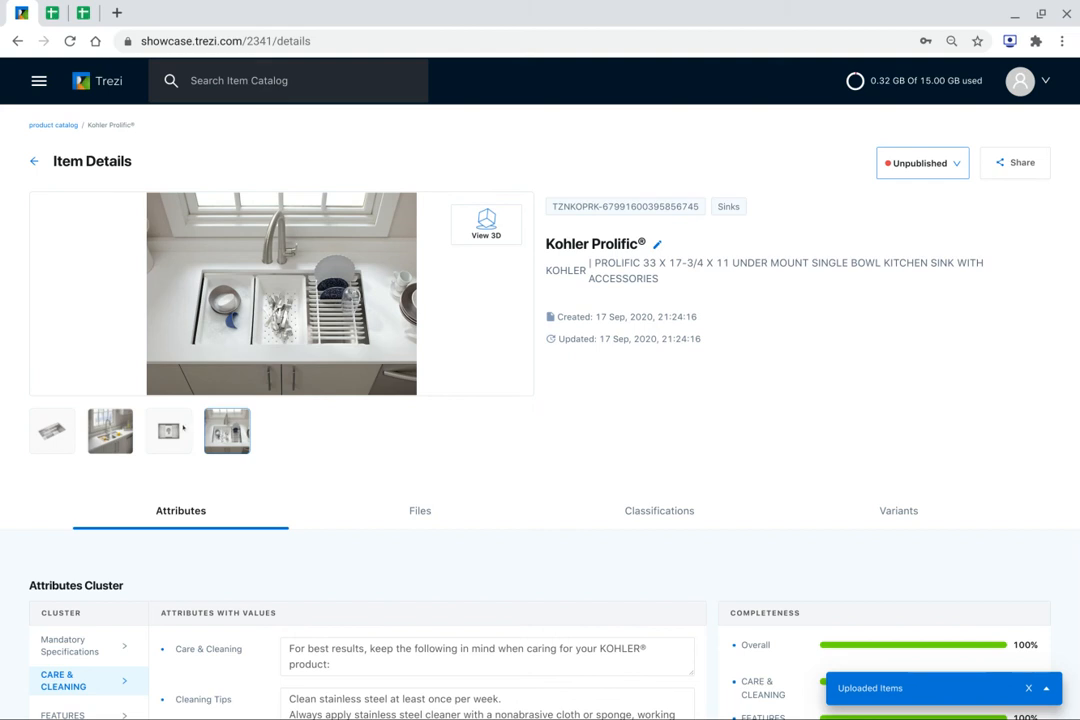
{"action": "left_click", "coordinate": [110, 431]}
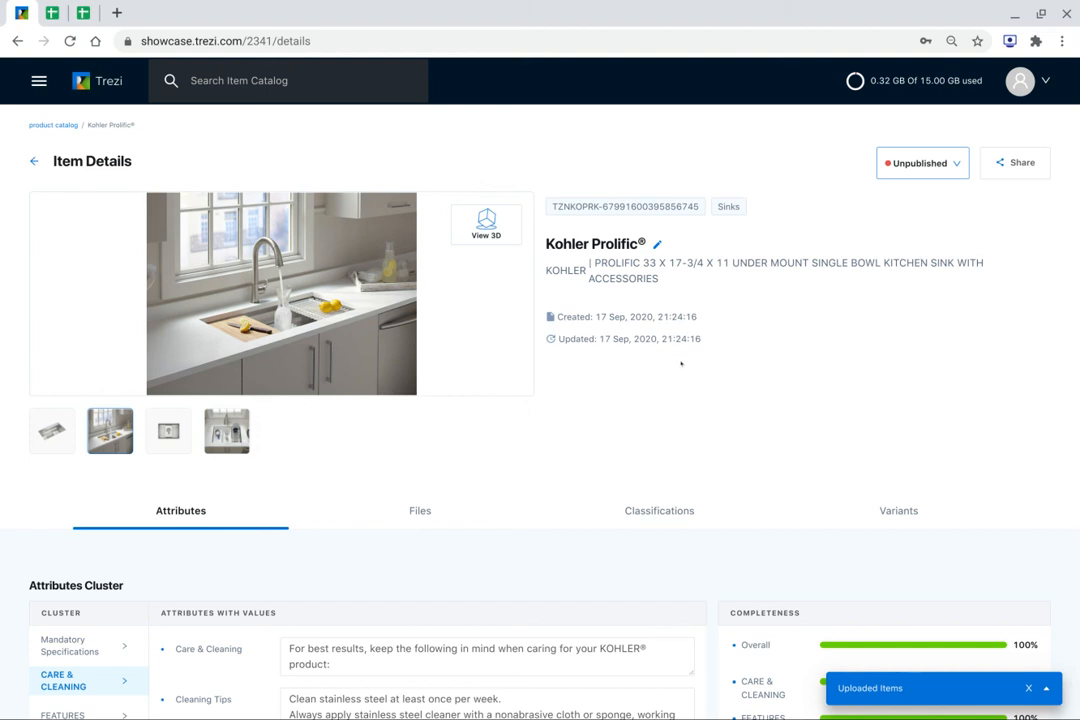
Review the Mandatory Specifications and Care & Cleaning attributes, enlarging the Cleaning Tips field to read its full text.
{"action": "scroll", "coordinate": [706, 393], "scroll_direction": "down", "scroll_amount": 2}
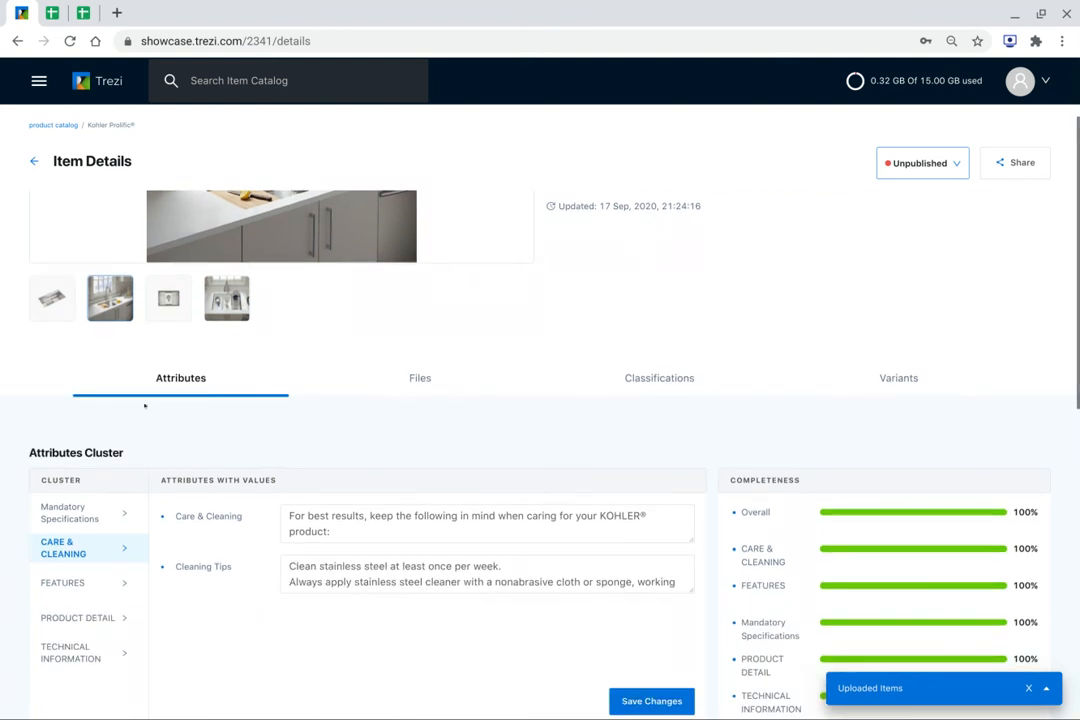
{"action": "left_click", "coordinate": [66, 518]}
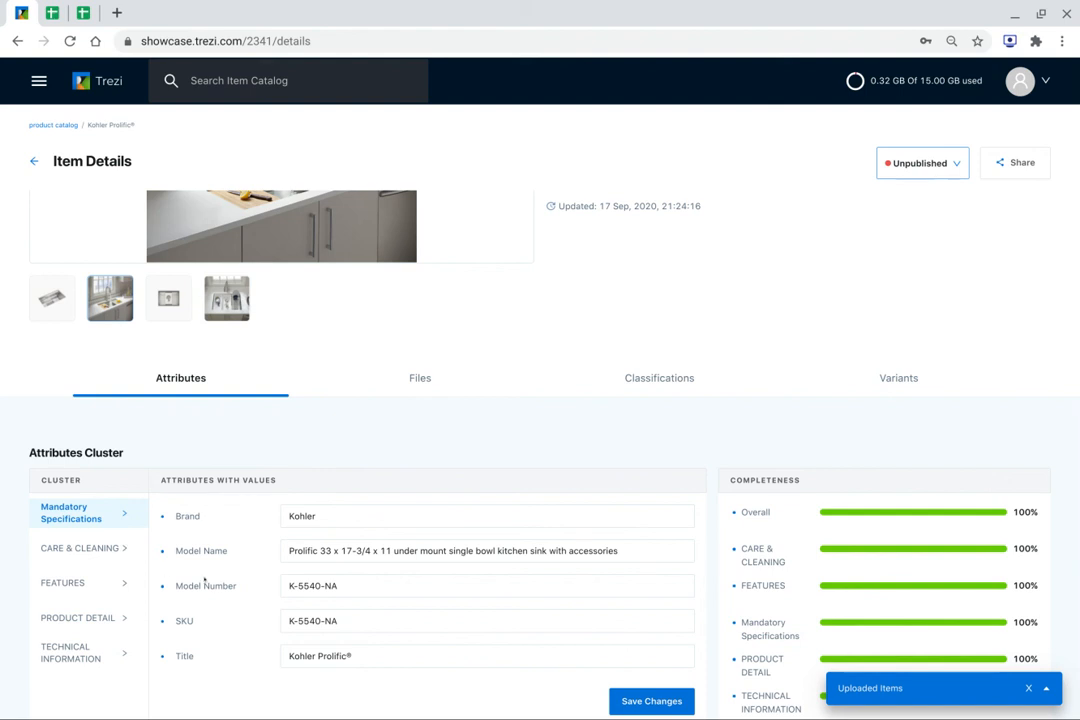
{"action": "scroll", "coordinate": [364, 392], "scroll_direction": "down", "scroll_amount": 2}
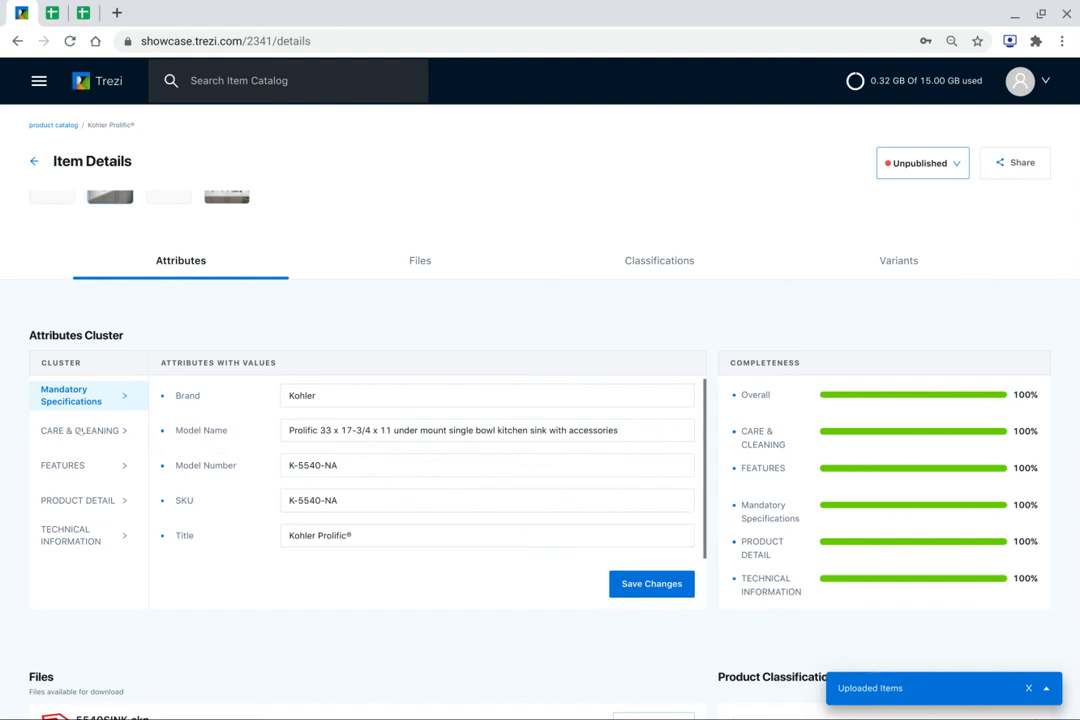
{"action": "left_click", "coordinate": [72, 432]}
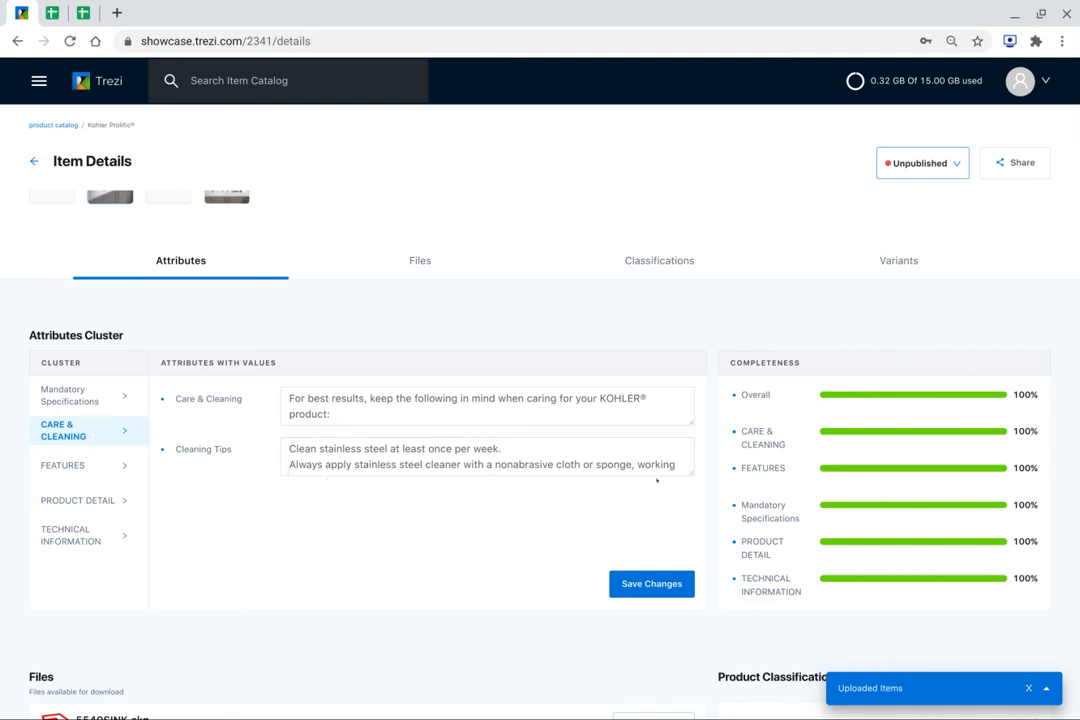
{"action": "left_click", "coordinate": [687, 469]}
{"action": "left_click_drag", "start_coordinate": [687, 469], "coordinate": [692, 557]}
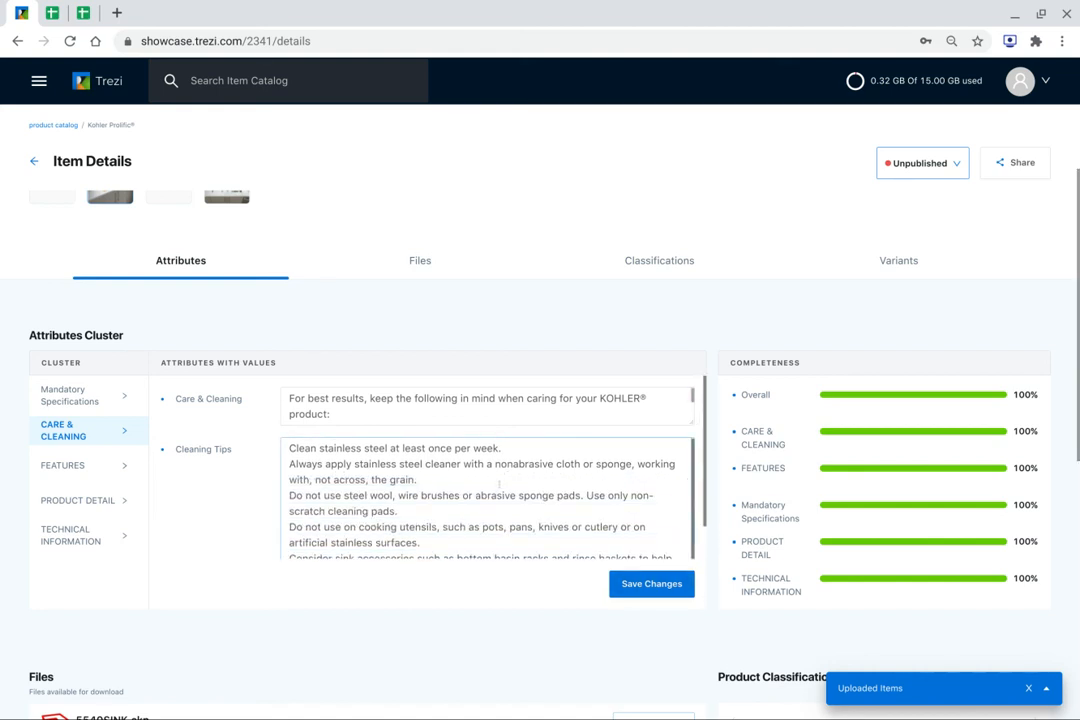
{"action": "scroll", "coordinate": [507, 474], "scroll_direction": "down", "scroll_amount": 2}
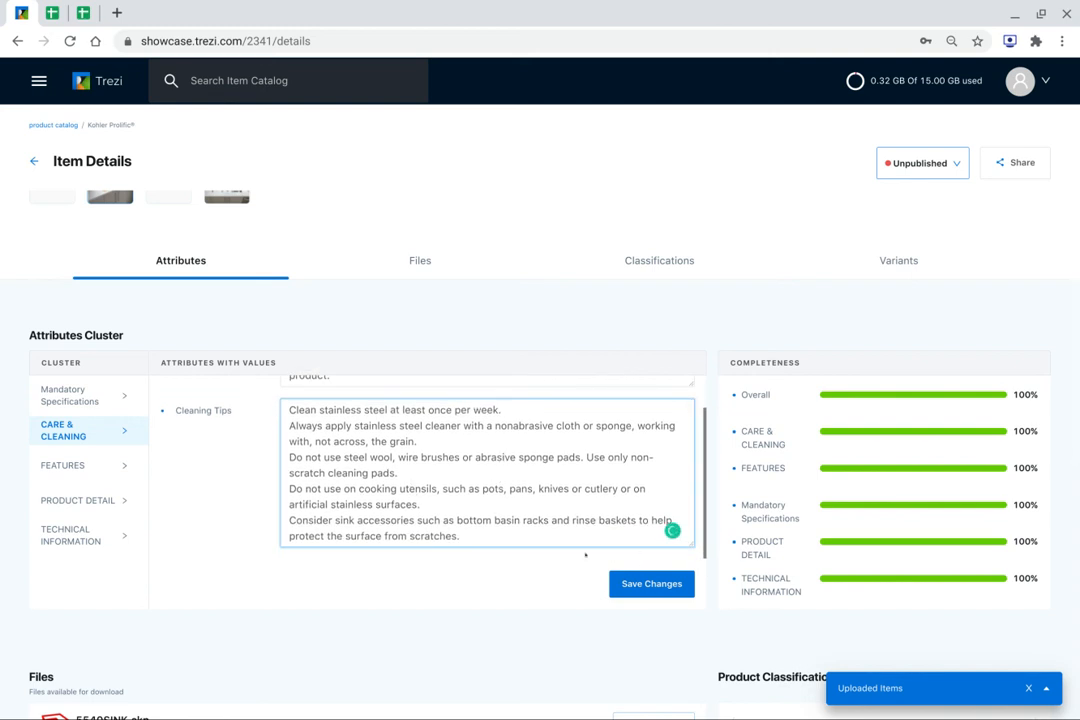
Review the Features attribute cluster, enlarging its text field to read the whole list.
{"action": "left_click", "coordinate": [62, 465]}
{"action": "scroll", "coordinate": [300, 485], "scroll_direction": "up", "scroll_amount": 1}
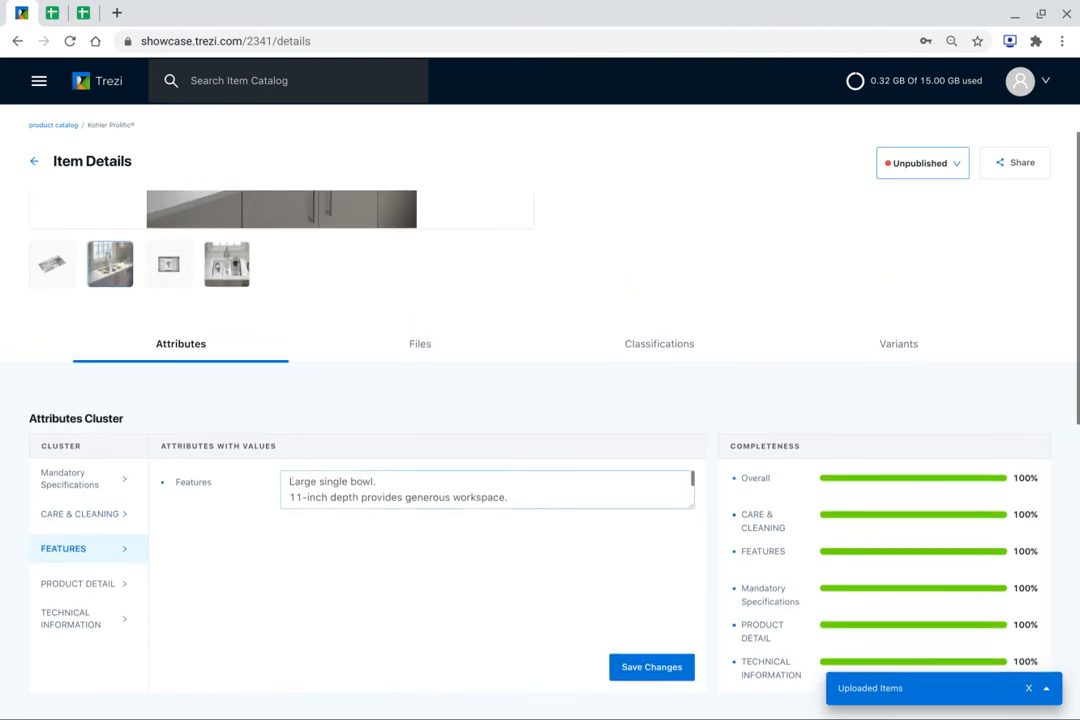
{"action": "left_click_drag", "start_coordinate": [691, 507], "coordinate": [694, 615]}
{"action": "scroll", "coordinate": [492, 493], "scroll_direction": "down", "scroll_amount": 2}
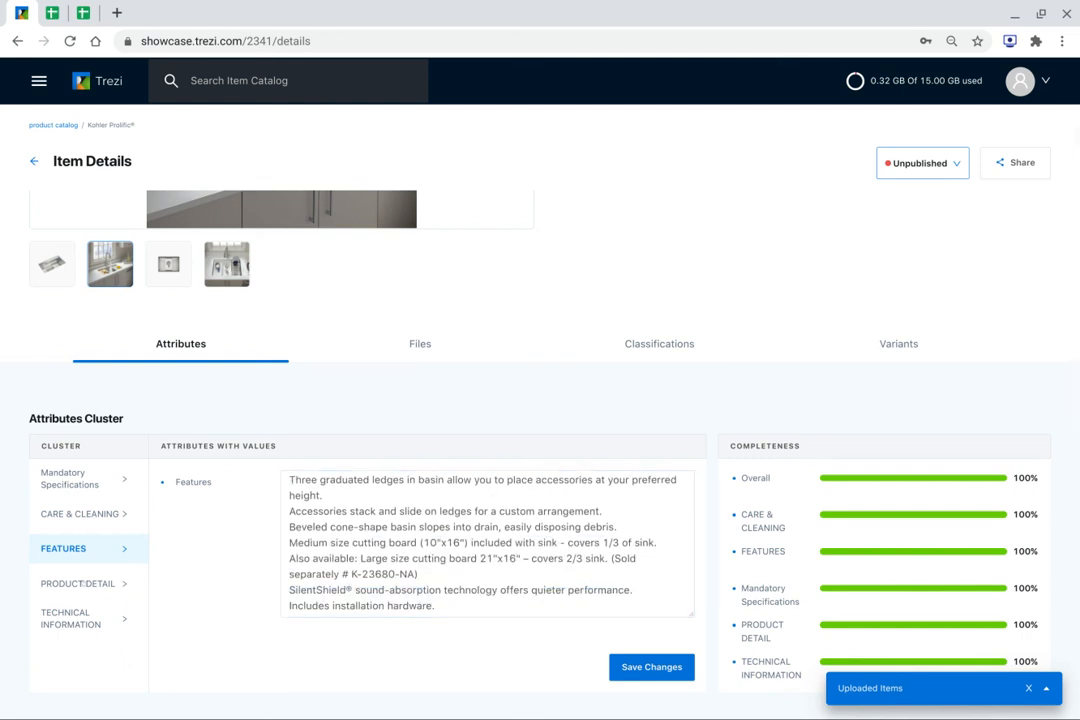
Review the Product Detail attributes, shrinking the long description field to reach the remaining fields.
{"action": "left_click", "coordinate": [76, 583]}
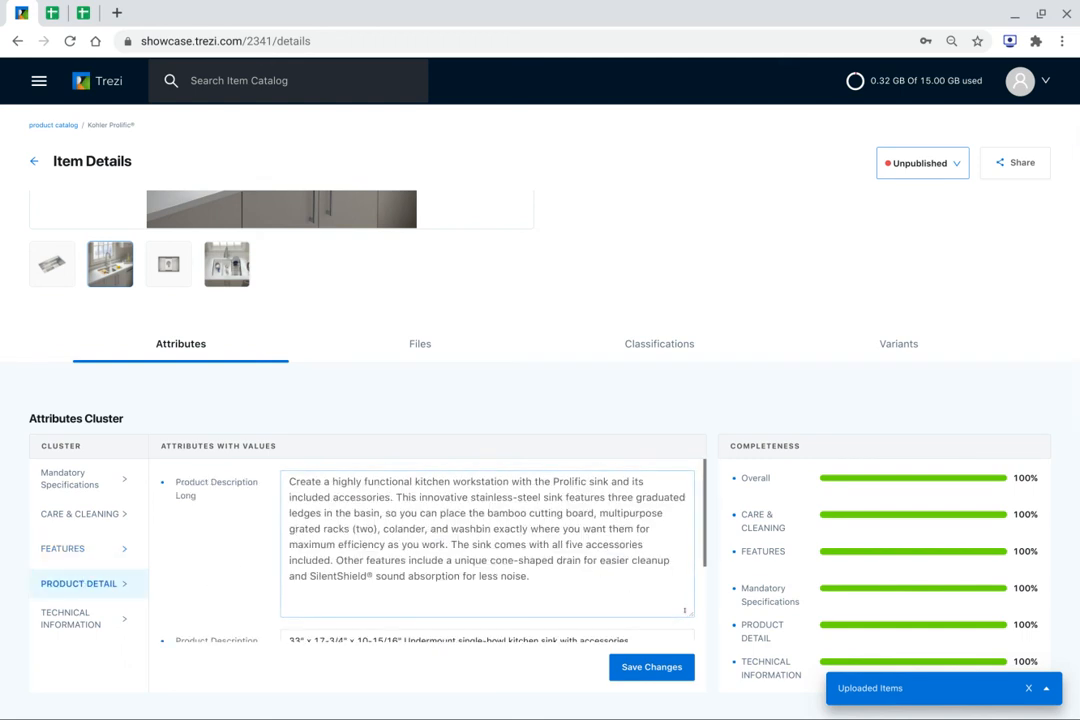
{"action": "left_click_drag", "start_coordinate": [674, 619], "coordinate": [675, 512]}
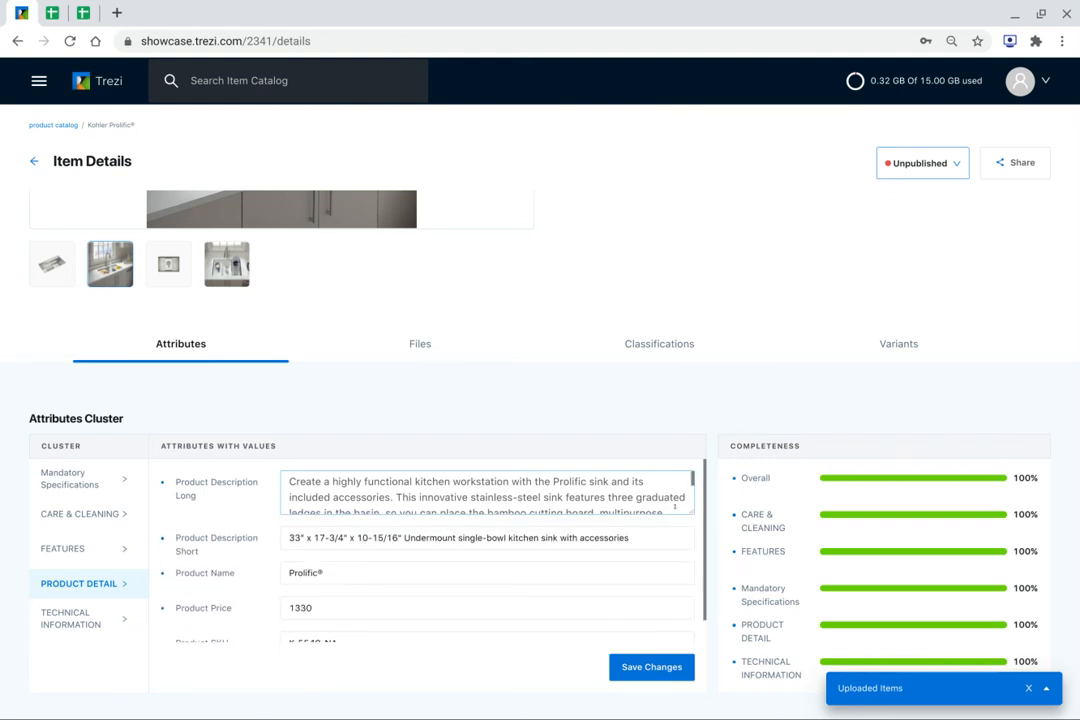
{"action": "scroll", "coordinate": [232, 491], "scroll_direction": "down", "scroll_amount": 1}
{"action": "scroll", "coordinate": [232, 491], "scroll_direction": "down", "scroll_amount": 1}
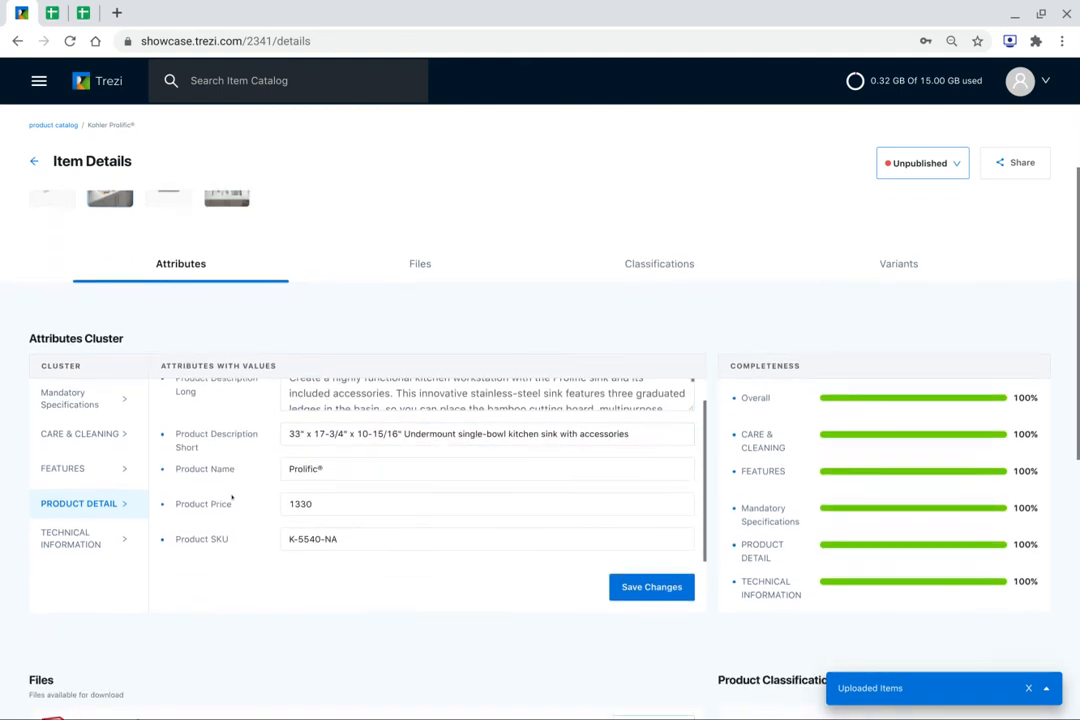
Review the Technical Information attributes from Bowl area down to Template.
{"action": "left_click", "coordinate": [74, 538]}
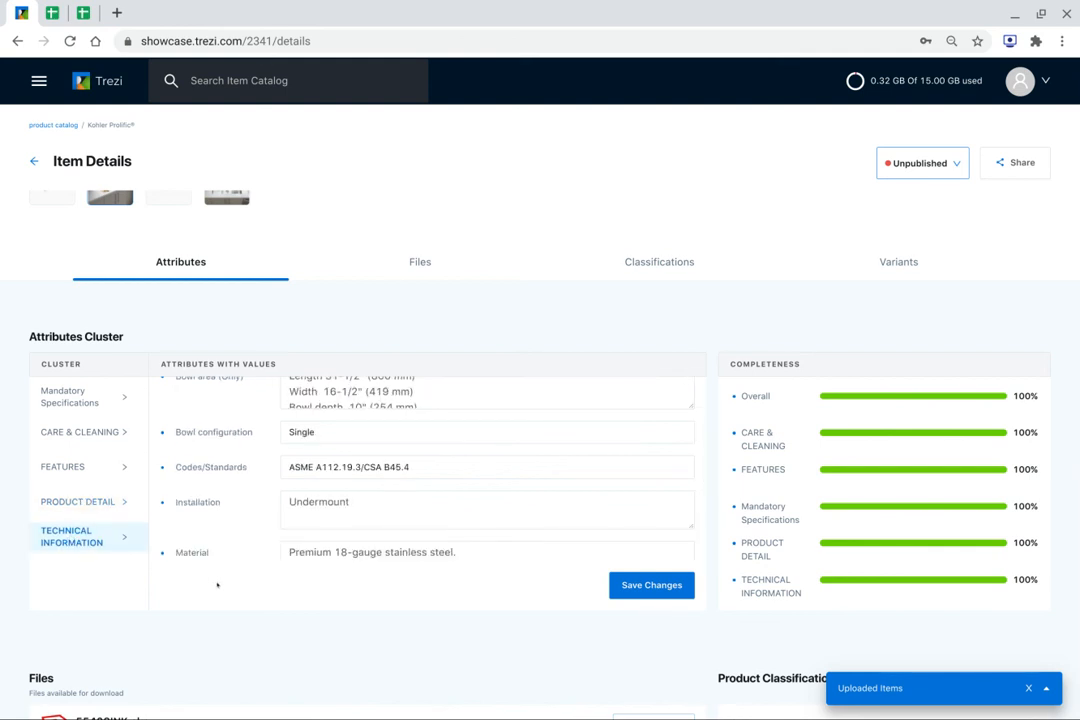
{"action": "scroll", "coordinate": [213, 586], "scroll_direction": "up", "scroll_amount": 1}
{"action": "scroll", "coordinate": [213, 574], "scroll_direction": "up", "scroll_amount": 1}
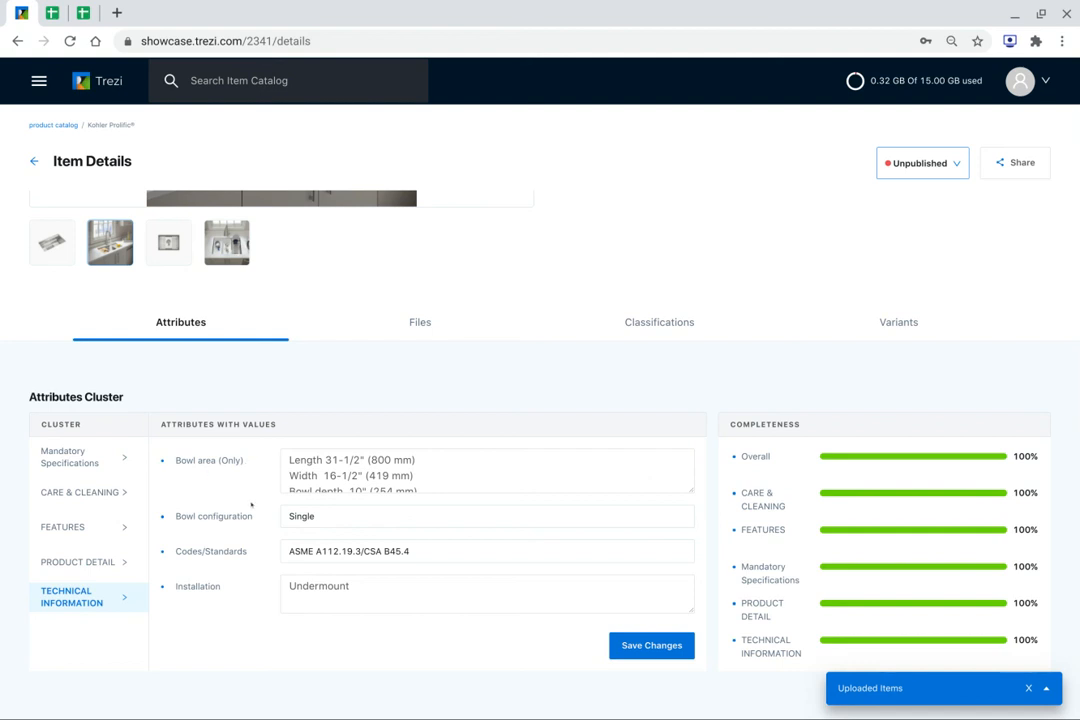
{"action": "scroll", "coordinate": [248, 520], "scroll_direction": "down", "scroll_amount": 5}
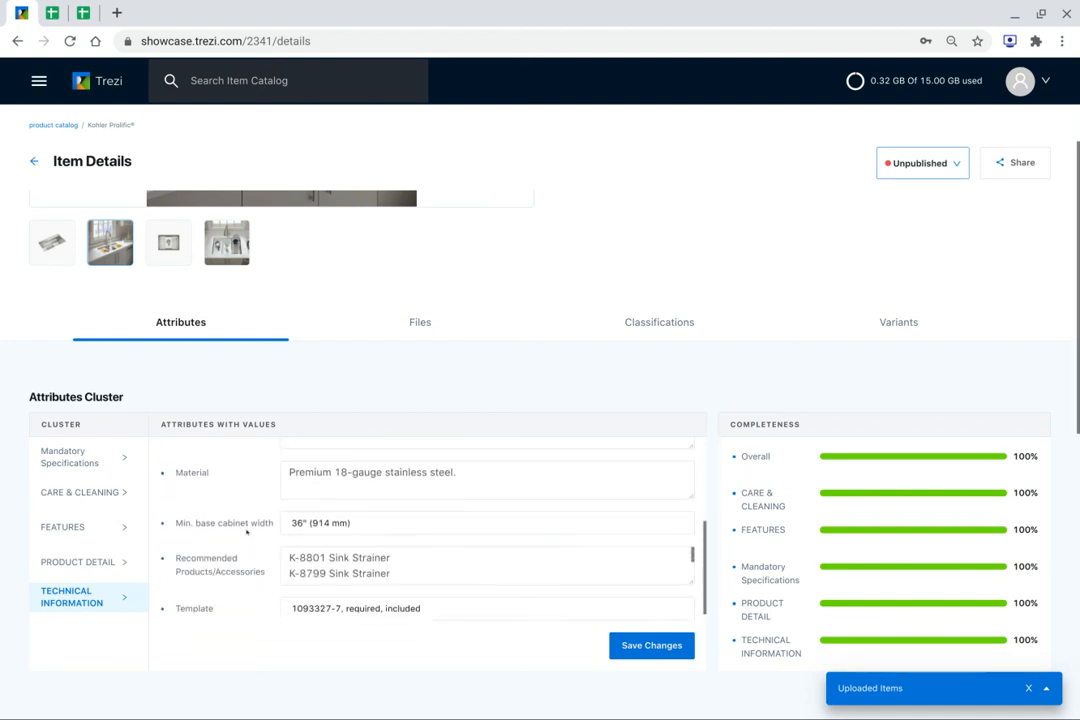
{"action": "scroll", "coordinate": [246, 533], "scroll_direction": "down", "scroll_amount": 1}
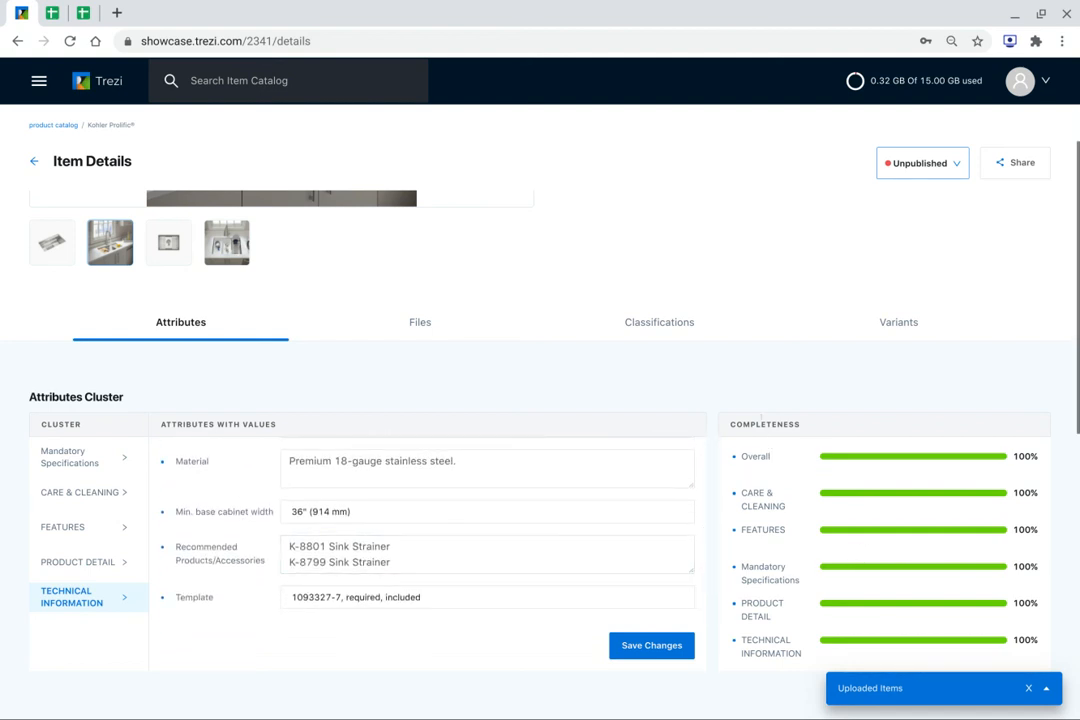
{"action": "scroll", "coordinate": [772, 424], "scroll_direction": "down", "scroll_amount": 1}
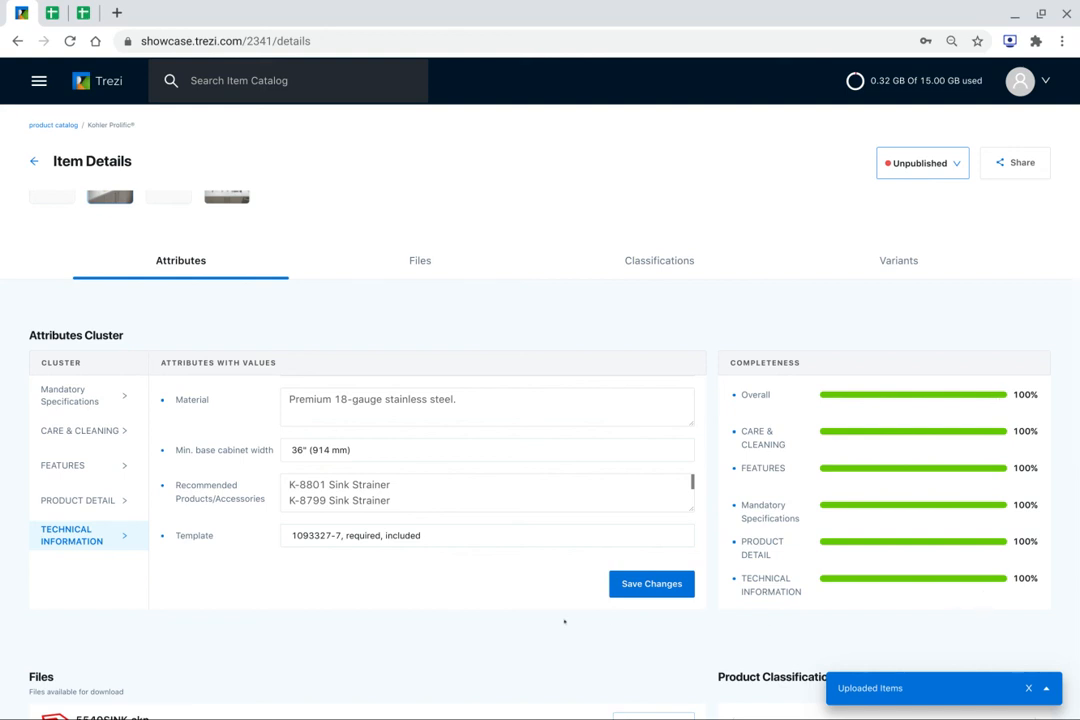
Examine the item's downloadable files and its product classifications.
{"action": "scroll", "coordinate": [559, 614], "scroll_direction": "down", "scroll_amount": 2}
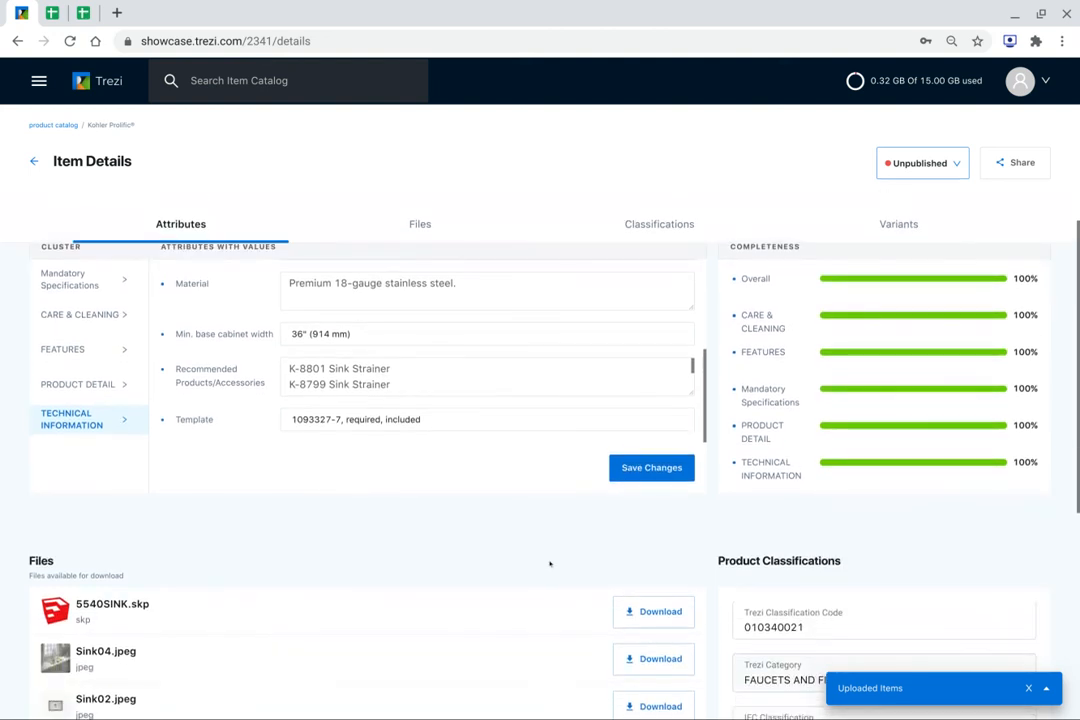
{"action": "scroll", "coordinate": [549, 563], "scroll_direction": "down", "scroll_amount": 2}
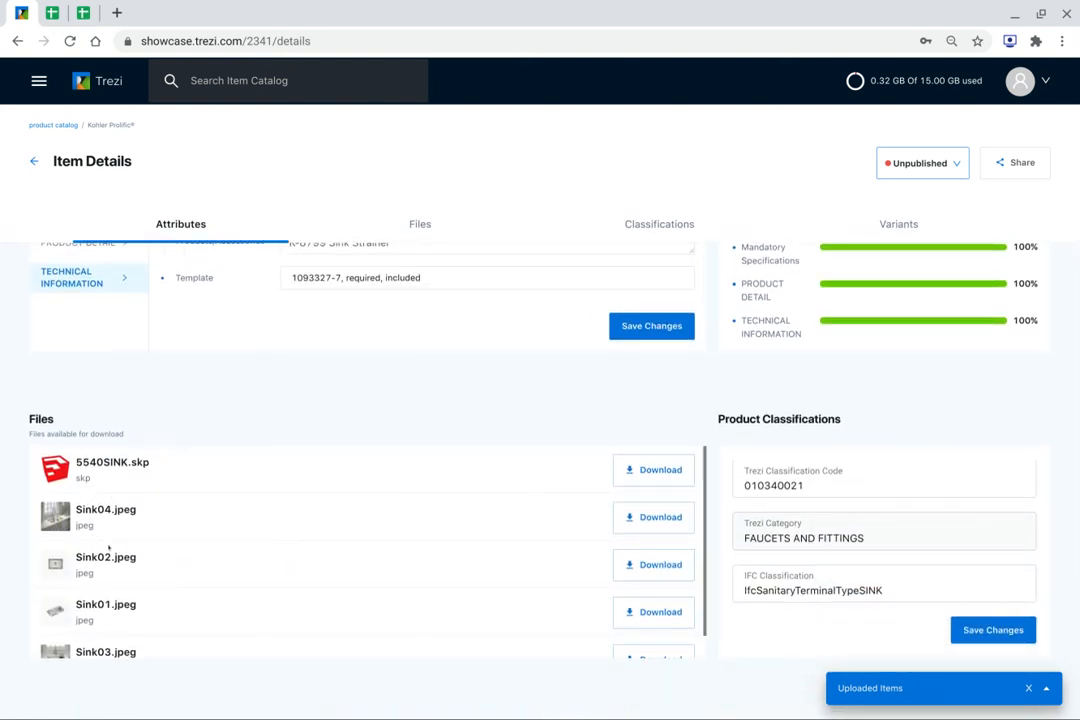
{"action": "scroll", "coordinate": [212, 600], "scroll_direction": "down", "scroll_amount": 1}
{"action": "scroll", "coordinate": [213, 598], "scroll_direction": "up", "scroll_amount": 1}
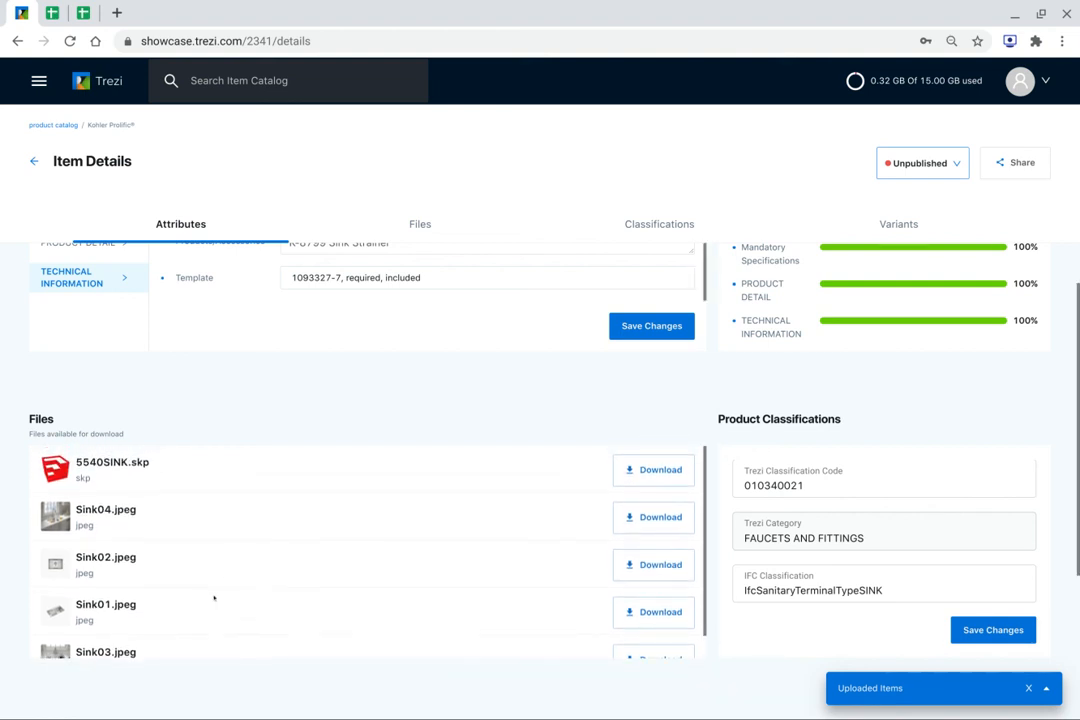
{"action": "scroll", "coordinate": [335, 622], "scroll_direction": "down", "scroll_amount": 1}
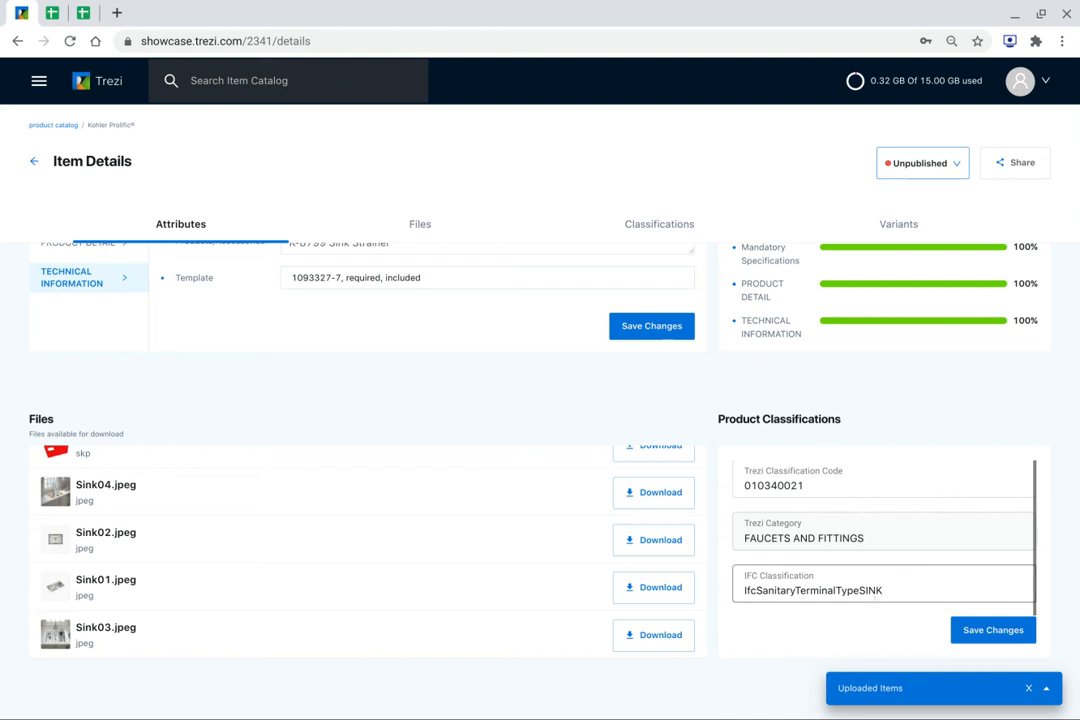
{"action": "scroll", "coordinate": [856, 639], "scroll_direction": "down", "scroll_amount": 1}
{"action": "scroll", "coordinate": [752, 566], "scroll_direction": "up", "scroll_amount": 1}
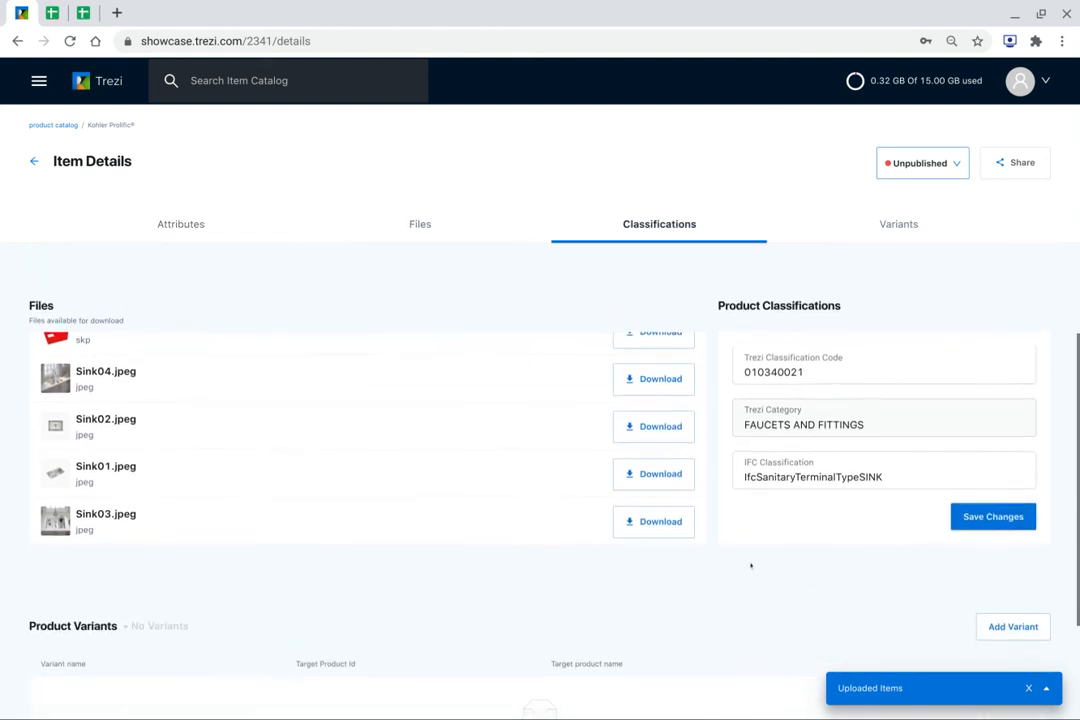
Inspect the publication status options for the Kohler Prolific item and select Unpublished.
{"action": "scroll", "coordinate": [501, 525], "scroll_direction": "up", "scroll_amount": 4}
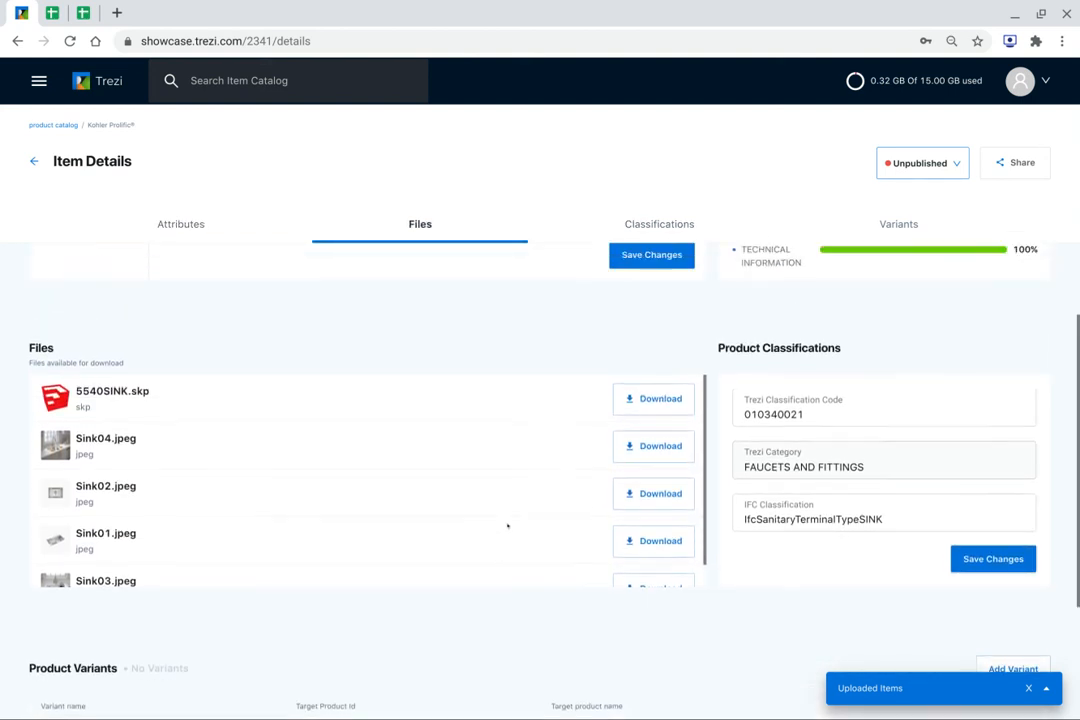
{"action": "scroll", "coordinate": [506, 522], "scroll_direction": "up", "scroll_amount": 5}
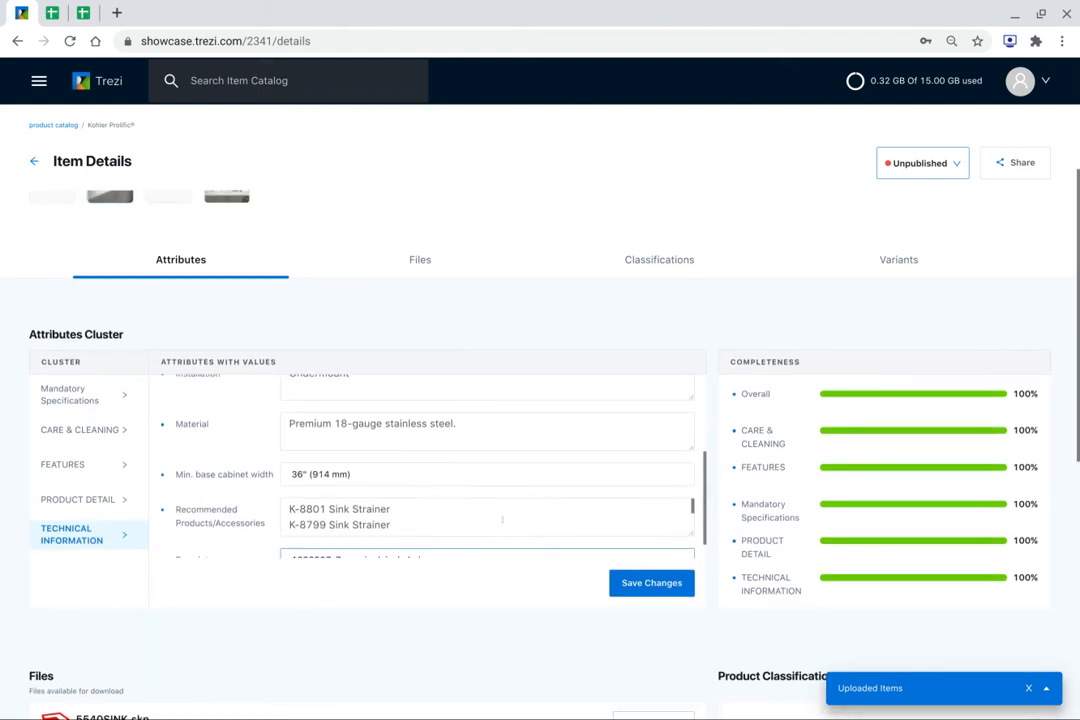
{"action": "scroll", "coordinate": [510, 294], "scroll_direction": "up", "scroll_amount": 2}
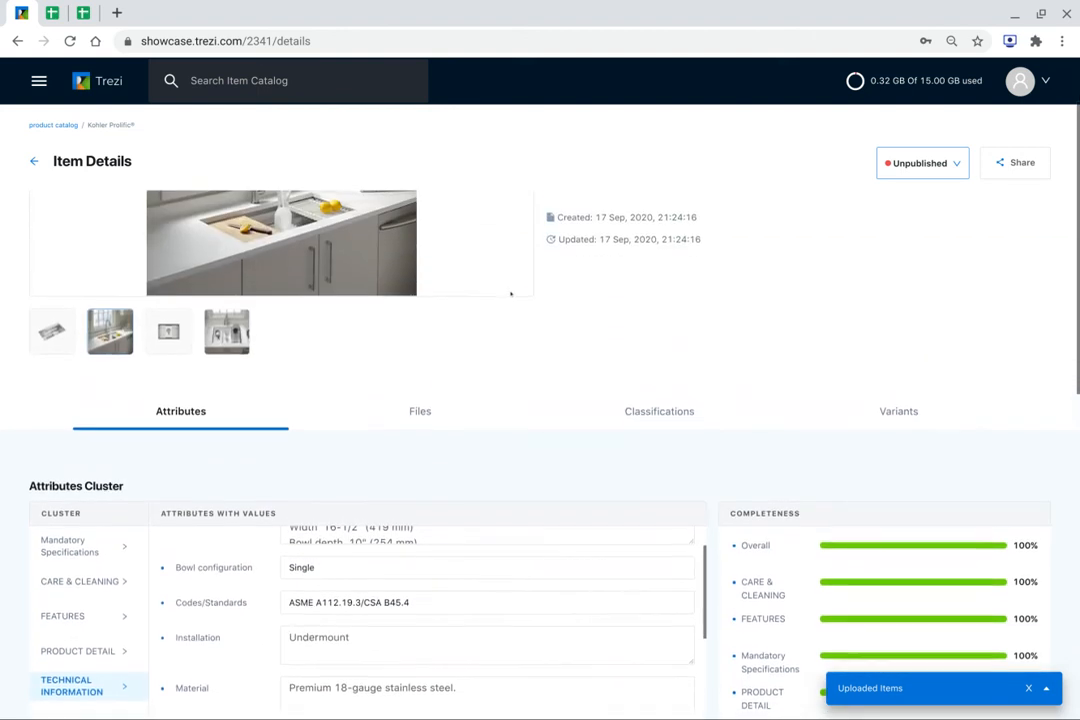
{"action": "scroll", "coordinate": [849, 282], "scroll_direction": "up", "scroll_amount": 2}
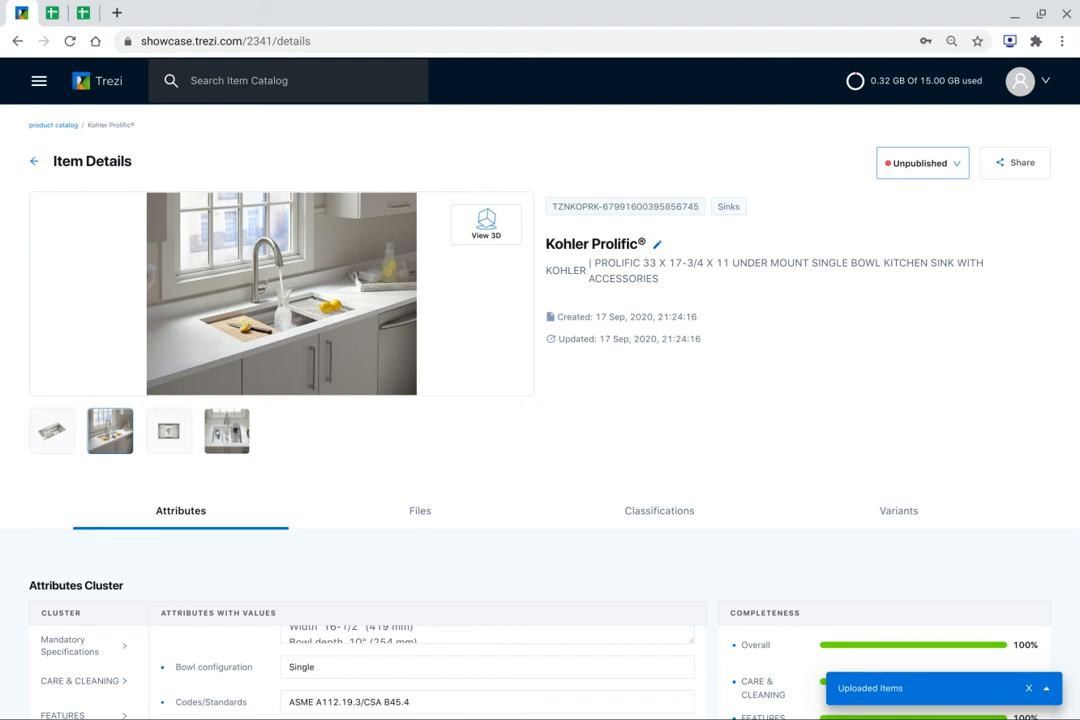
{"action": "left_click", "coordinate": [921, 169]}
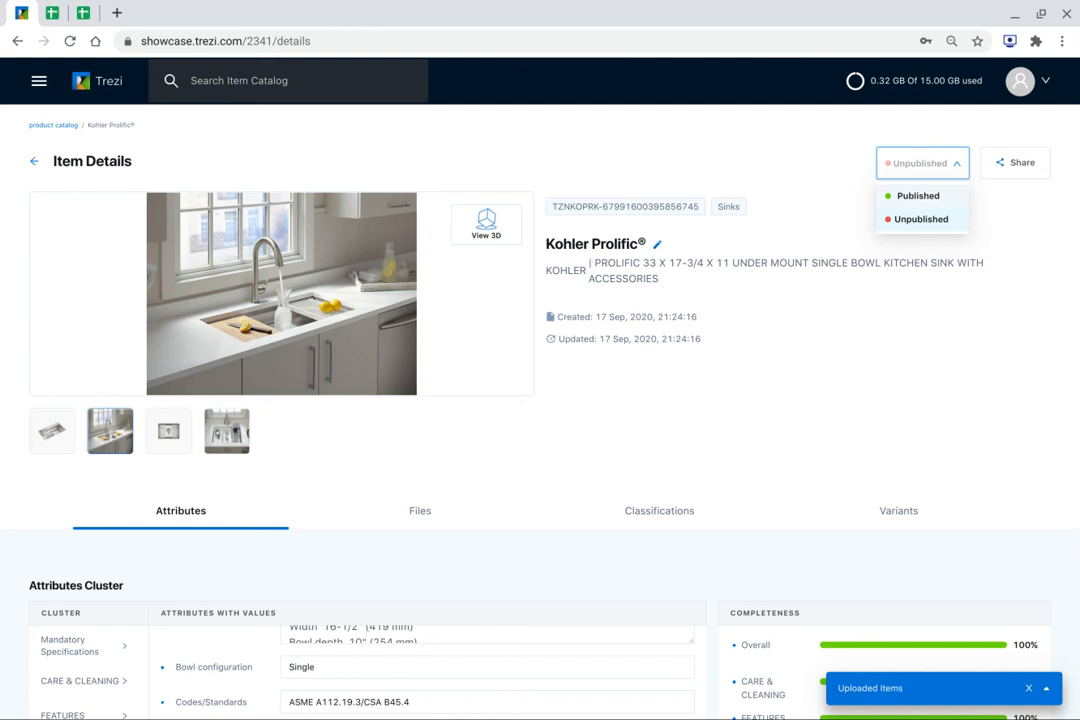
{"action": "left_click", "coordinate": [921, 219]}
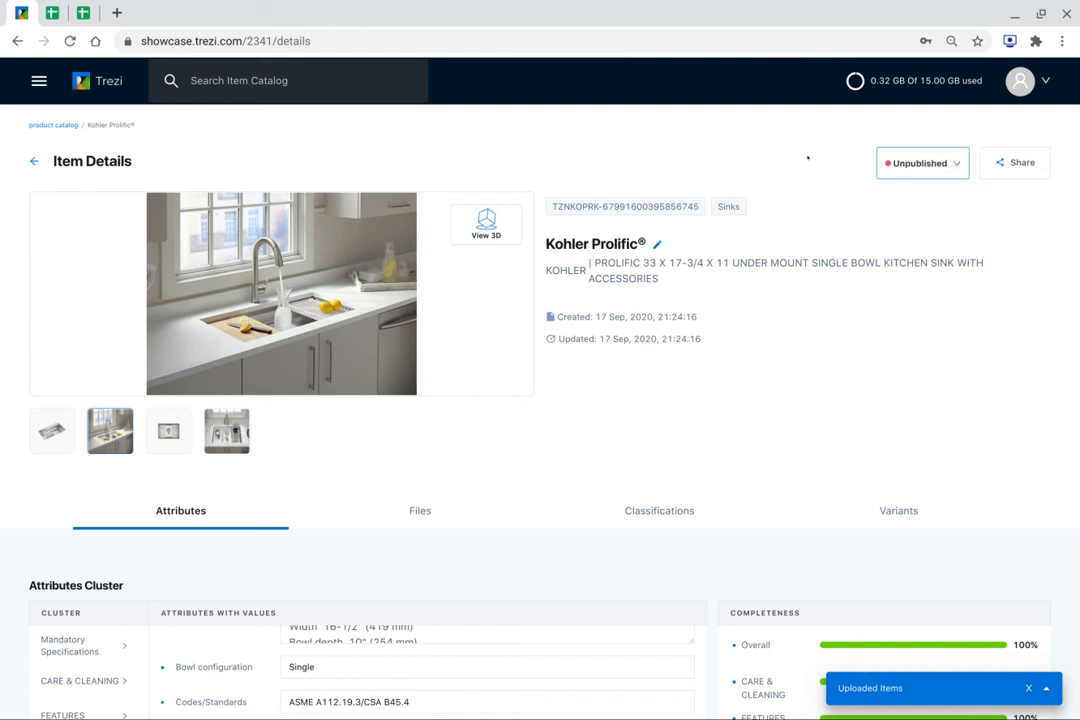